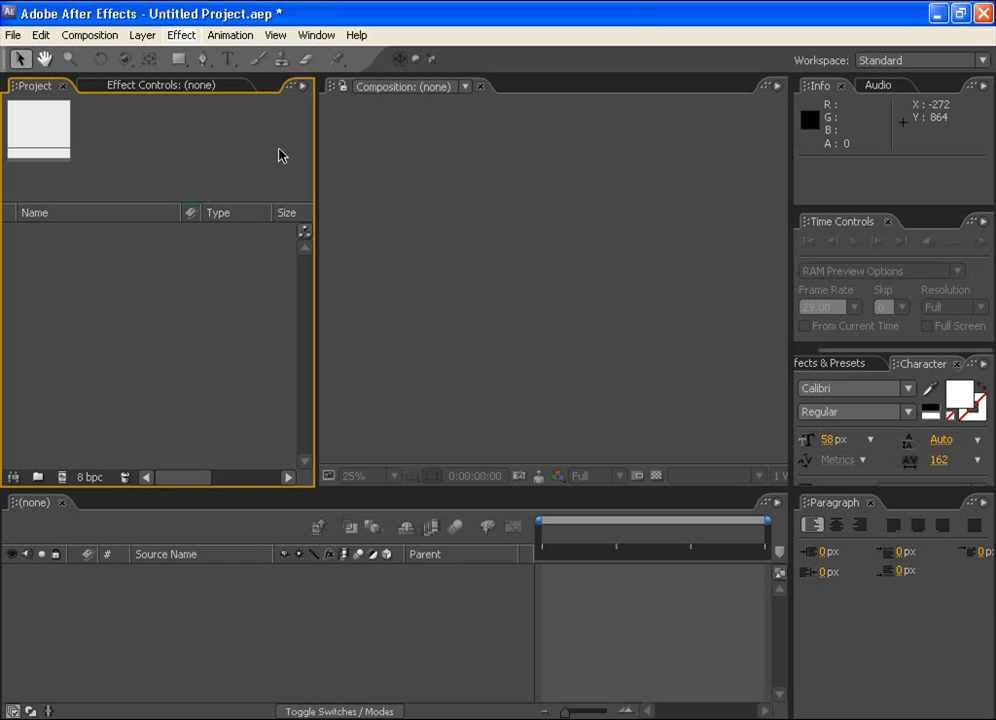
Step: Import the Girl QuickTime movie as footage and create a composition from it
{"action": "double_click", "coordinate": [43, 296]}
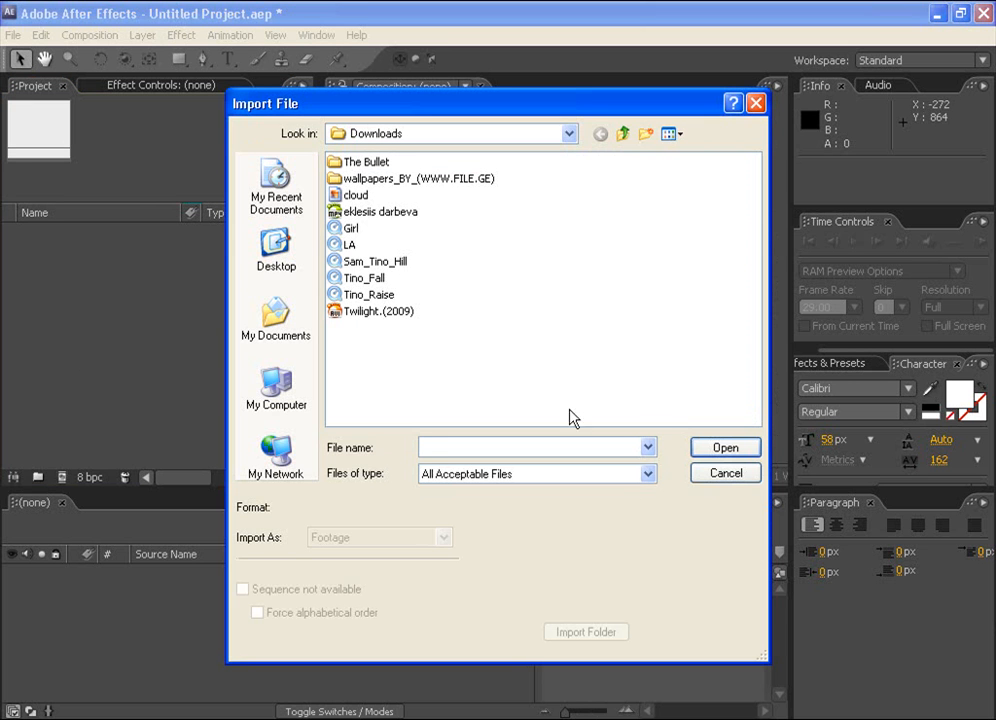
{"action": "left_click", "coordinate": [350, 228]}
{"action": "left_click", "coordinate": [712, 447]}
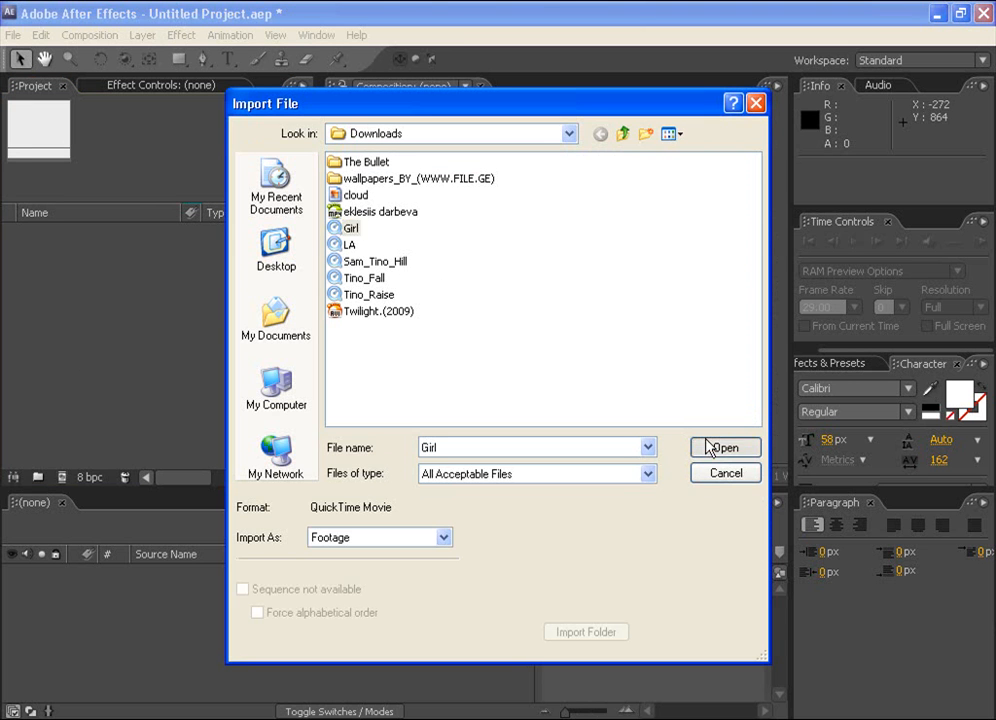
{"action": "left_click_drag", "start_coordinate": [27, 231], "coordinate": [58, 482]}
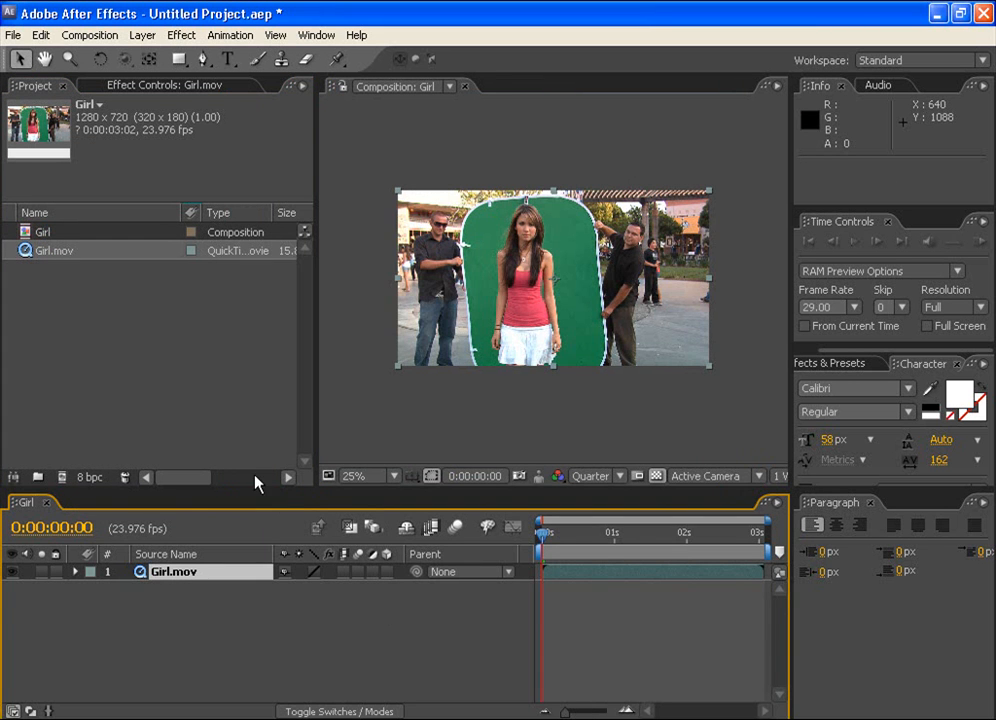
Step: Show the individual Transform properties of the Girl.mov layer, keeping the current time at 0:00:00:00
{"action": "left_click", "coordinate": [77, 572]}
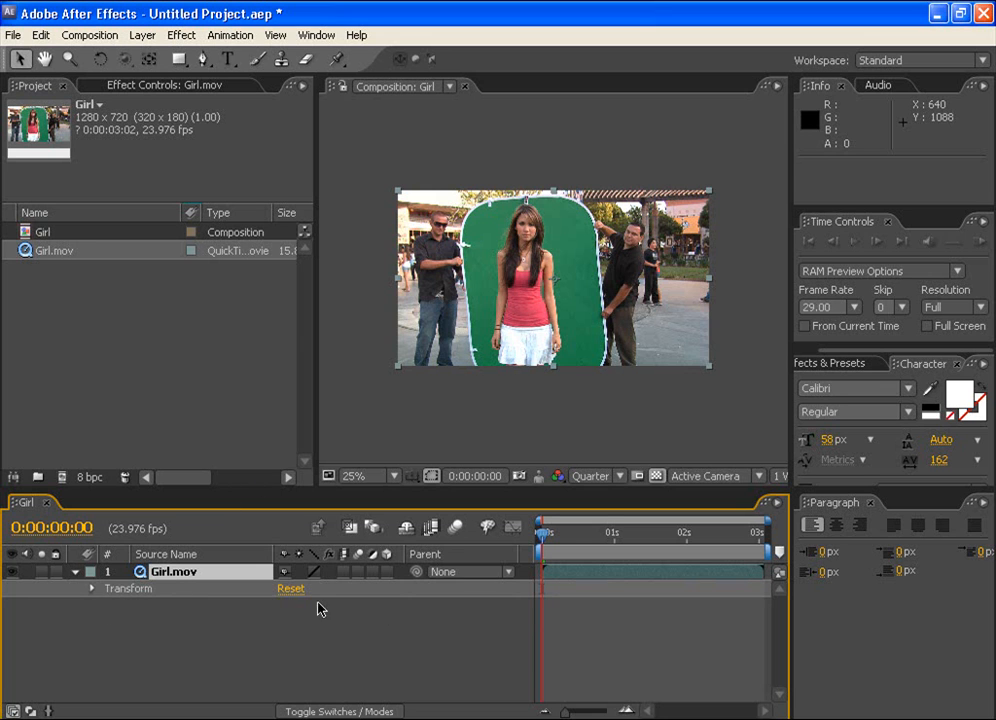
{"action": "left_click", "coordinate": [93, 589]}
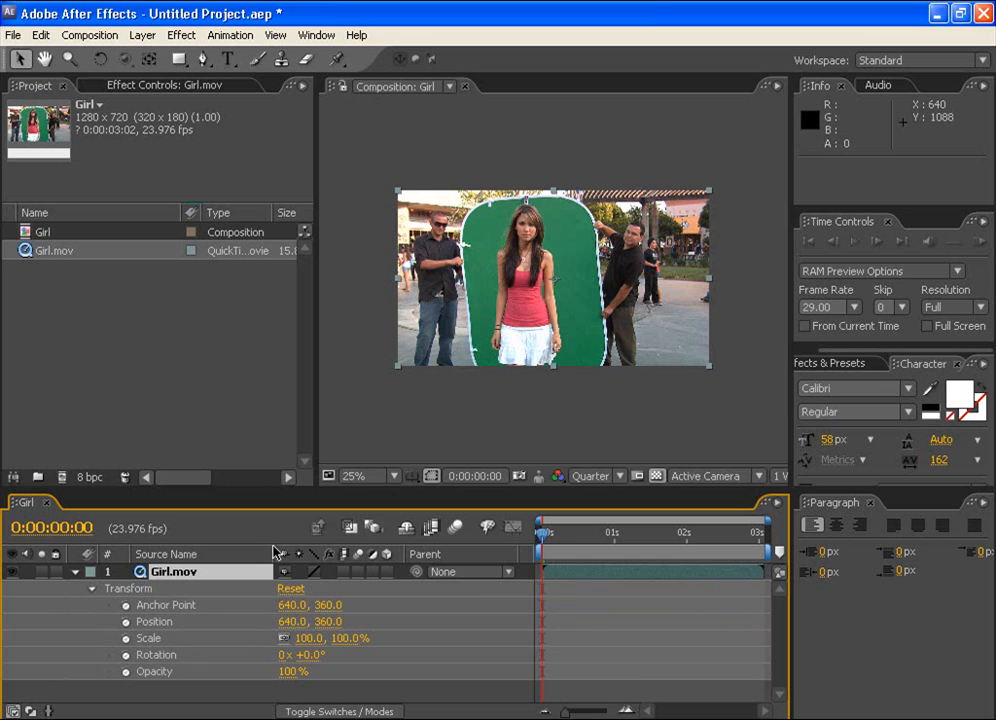
{"action": "left_click_drag", "start_coordinate": [545, 538], "coordinate": [331, 556]}
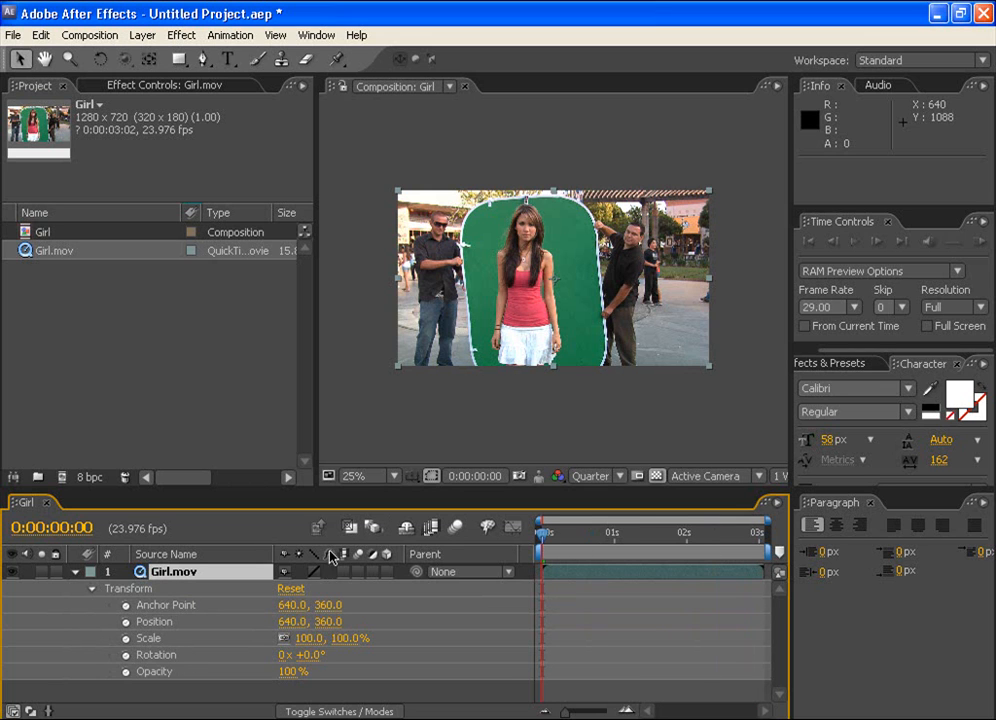
Step: Animate the Girl.mov layer's rotation from a keyframe at the start to 83° at 0:00:03:01, and preview it
{"action": "left_click", "coordinate": [125, 656]}
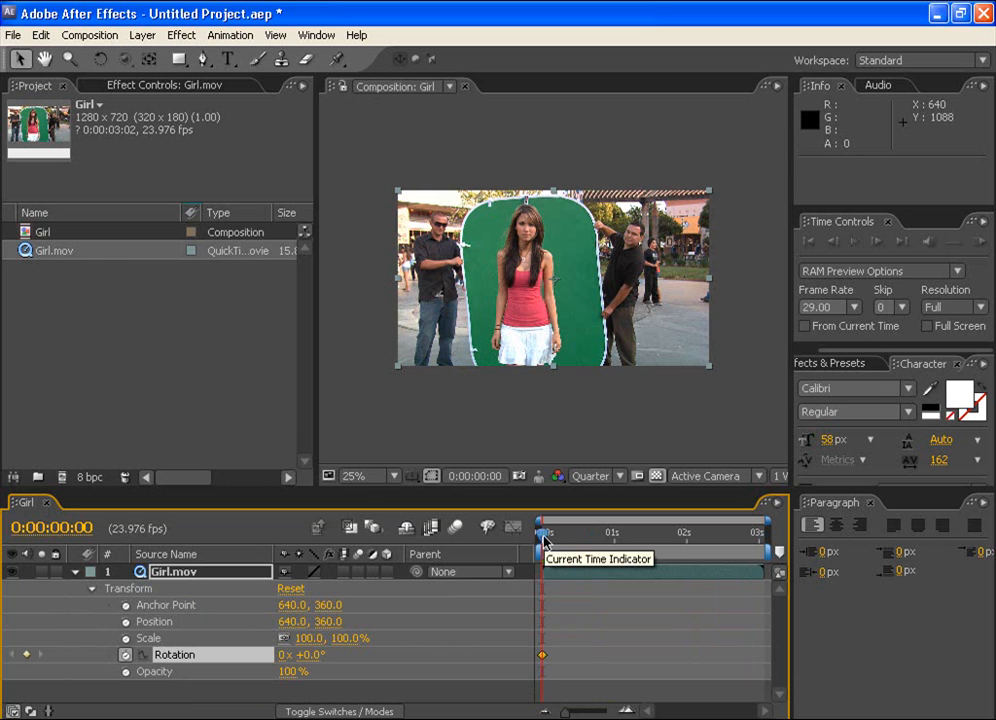
{"action": "left_click_drag", "start_coordinate": [545, 540], "coordinate": [764, 540]}
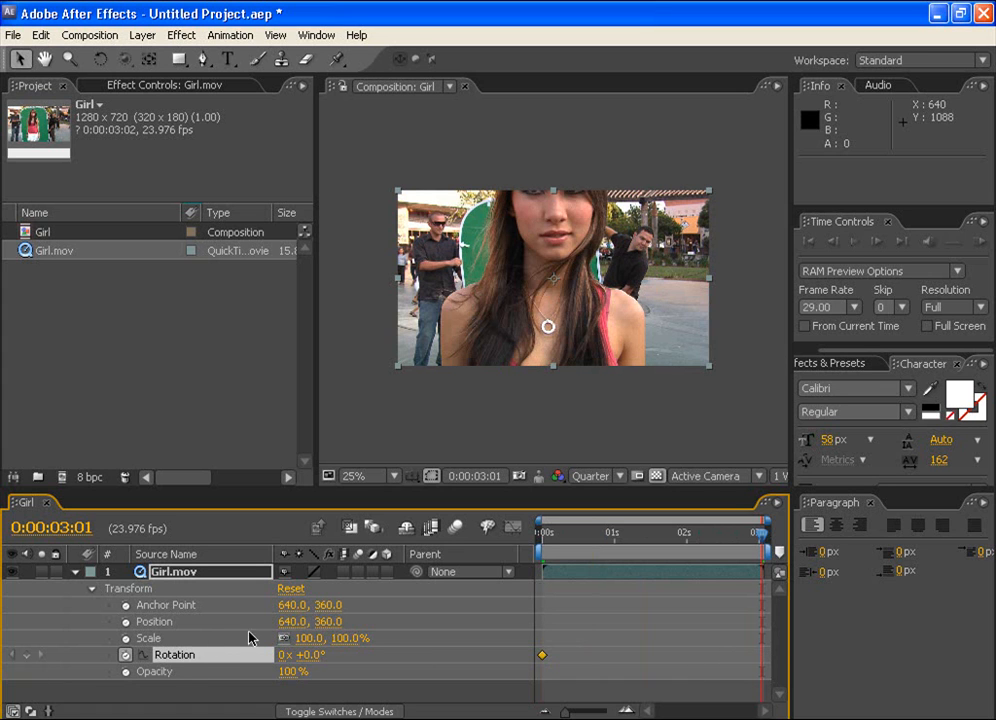
{"action": "left_click_drag", "start_coordinate": [306, 655], "coordinate": [389, 658]}
{"action": "left_click_drag", "start_coordinate": [757, 537], "coordinate": [508, 547]}
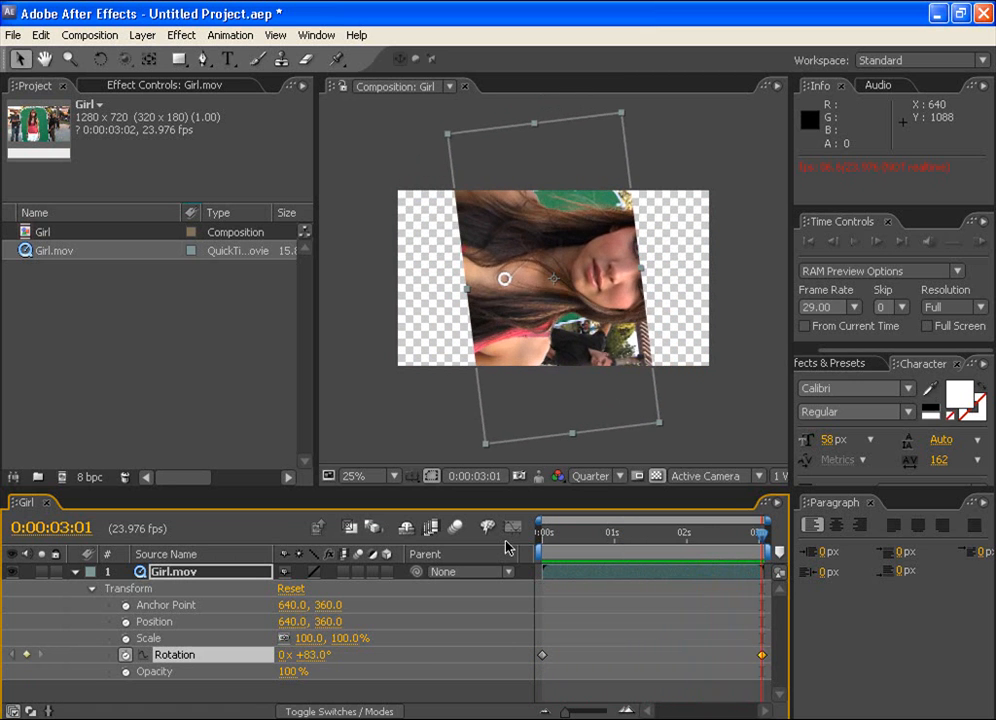
{"action": "key", "text": "space"}
{"action": "left_click_drag", "start_coordinate": [748, 536], "coordinate": [484, 536]}
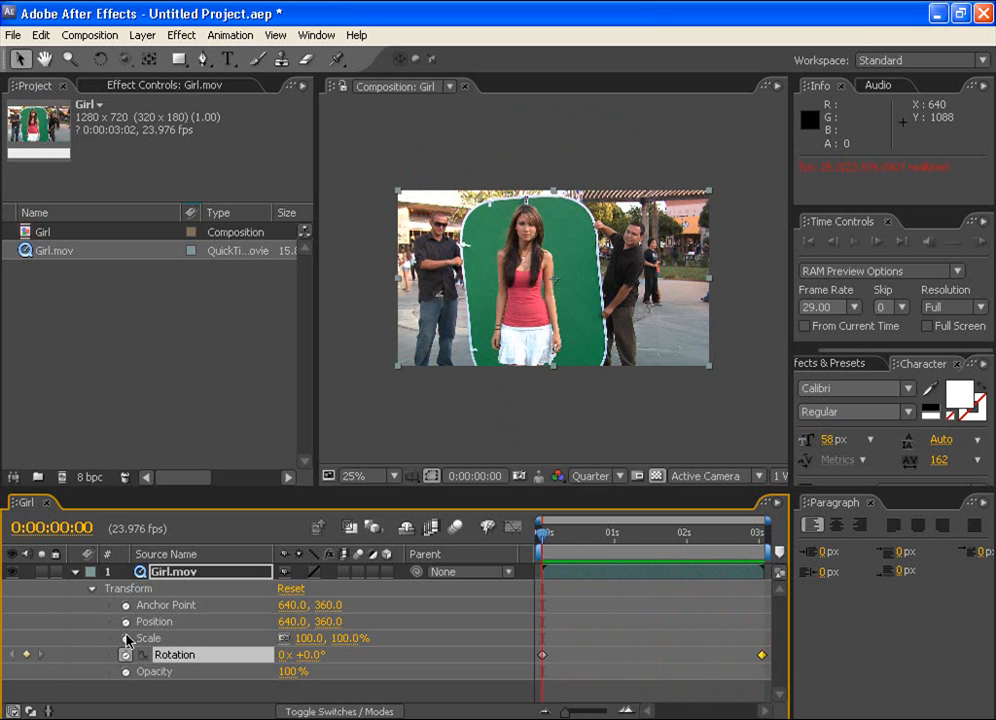
Step: Animate the layer's scale from a keyframe at the start to 239% at 0:00:03:01, and preview the motion
{"action": "left_click", "coordinate": [125, 638]}
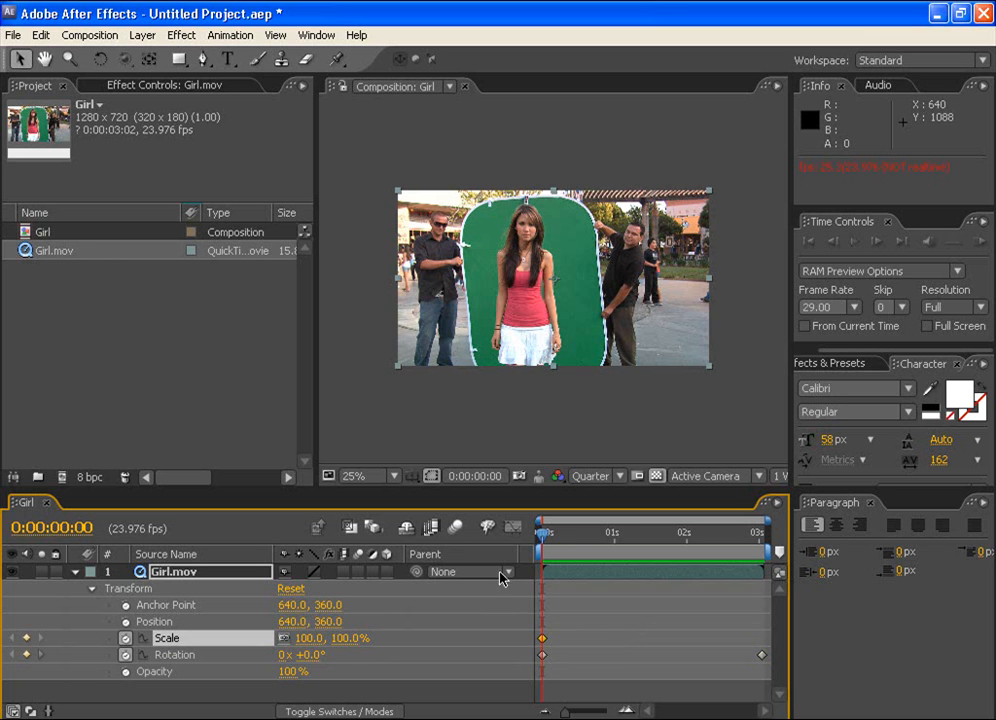
{"action": "left_click_drag", "start_coordinate": [545, 535], "coordinate": [762, 535]}
{"action": "left_click_drag", "start_coordinate": [365, 642], "coordinate": [478, 647]}
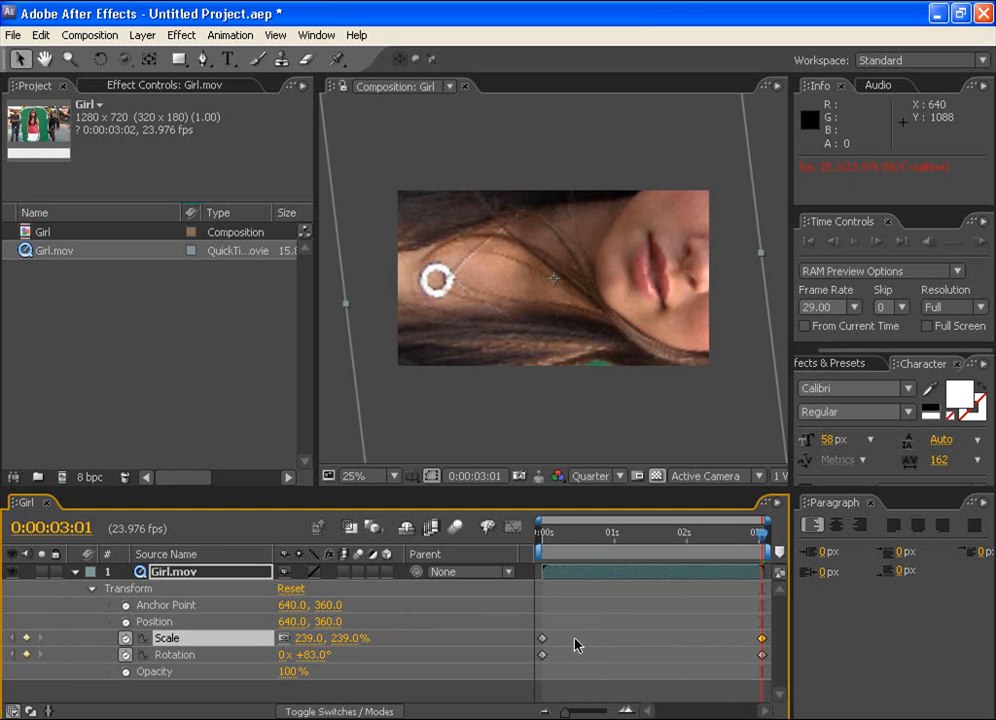
{"action": "left_click_drag", "start_coordinate": [760, 547], "coordinate": [511, 544]}
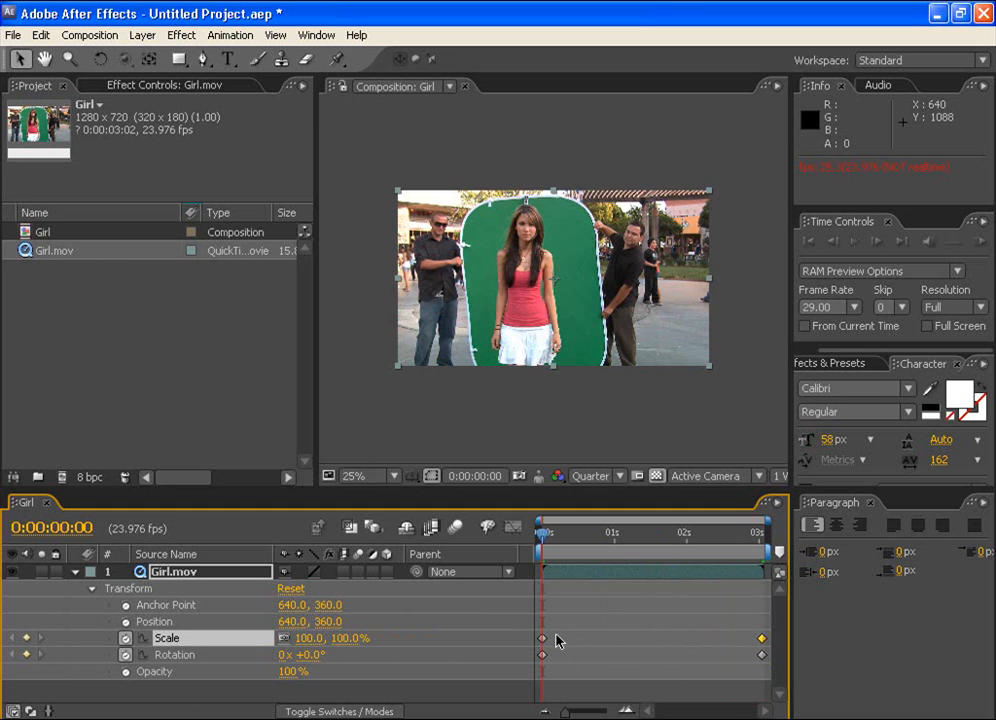
{"action": "key", "text": "space"}
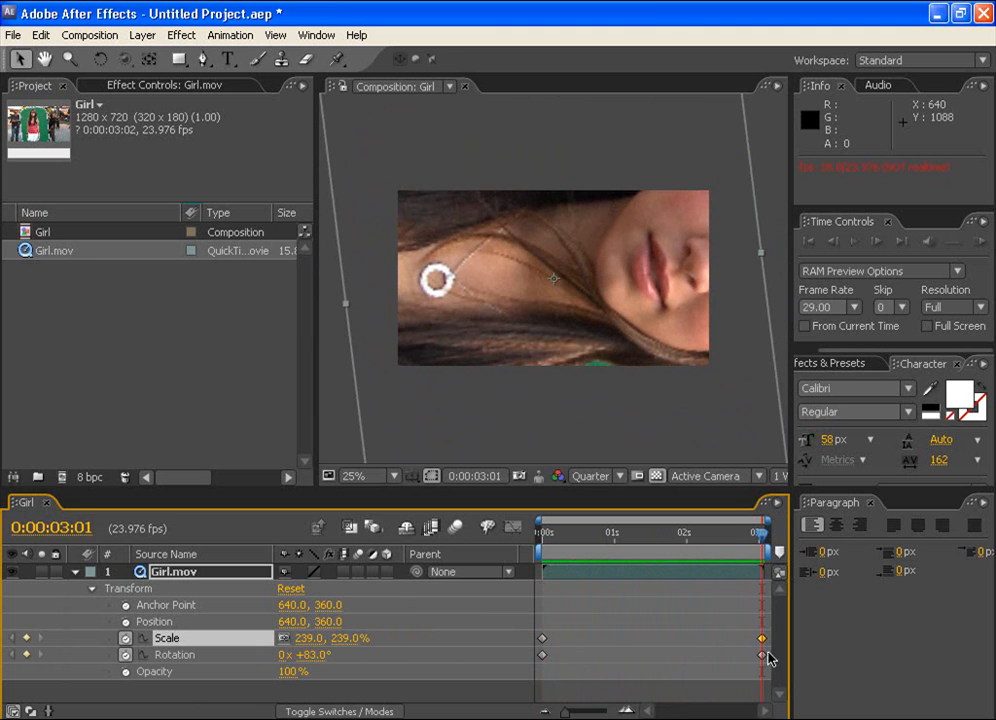
Step: Delete the Girl.mov layer's rotation keyframes and preview the composition from the start
{"action": "left_click", "coordinate": [192, 658]}
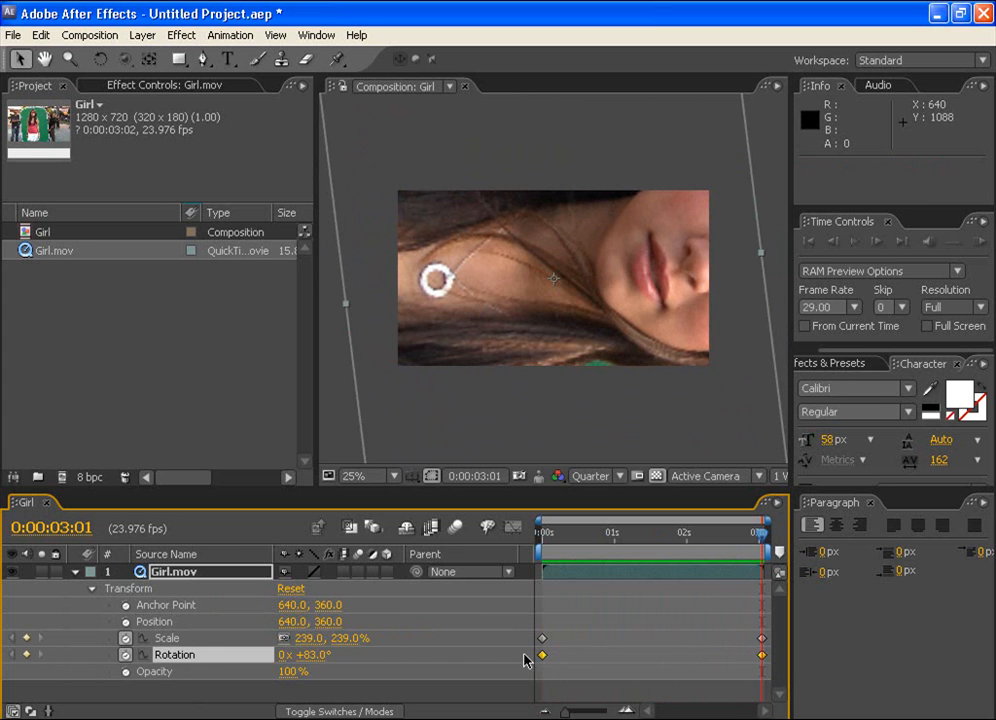
{"action": "key", "text": "Delete"}
{"action": "left_click", "coordinate": [769, 660]}
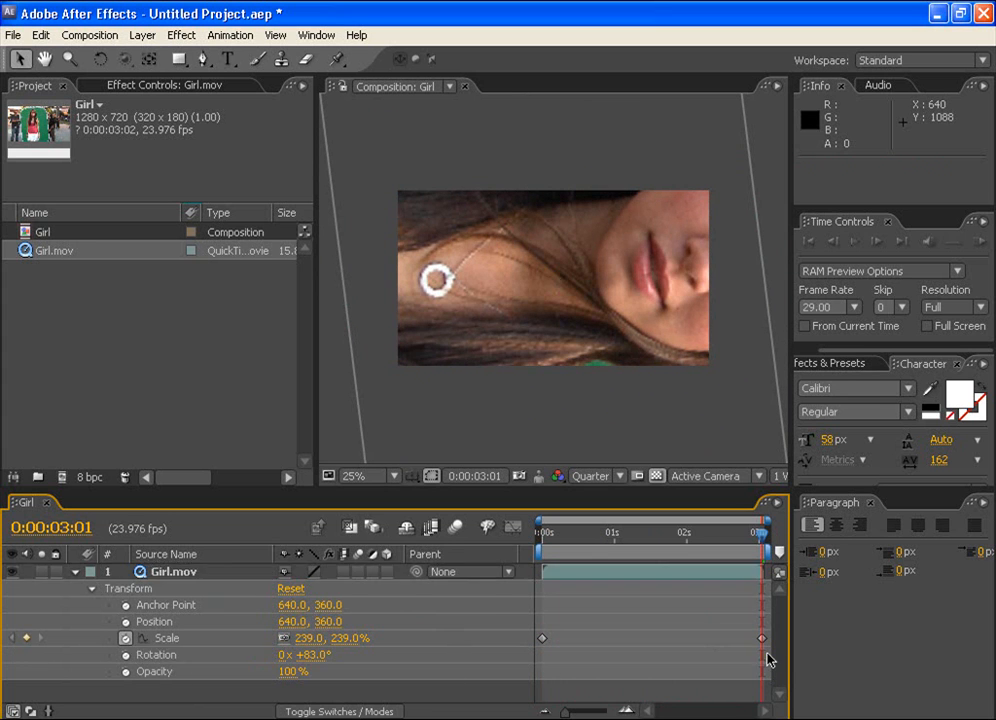
{"action": "left_click_drag", "start_coordinate": [762, 531], "coordinate": [541, 533]}
{"action": "key", "text": "space"}
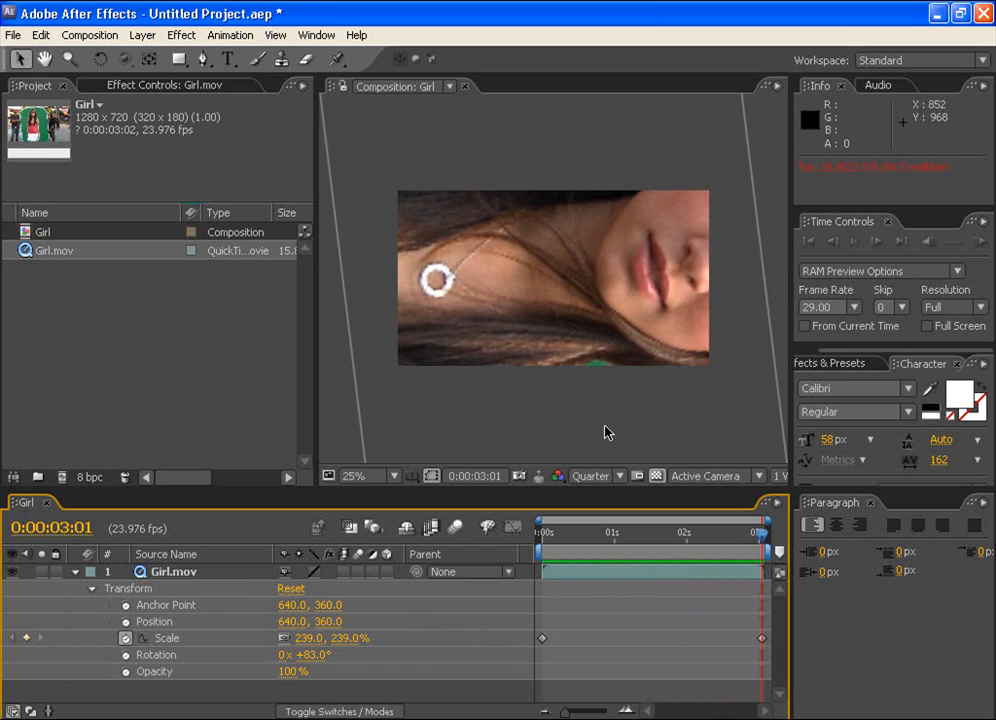
Step: Reset the Girl.mov layer's rotation and play back the remaining scale animation
{"action": "left_click", "coordinate": [156, 660]}
{"action": "right_click", "coordinate": [156, 660]}
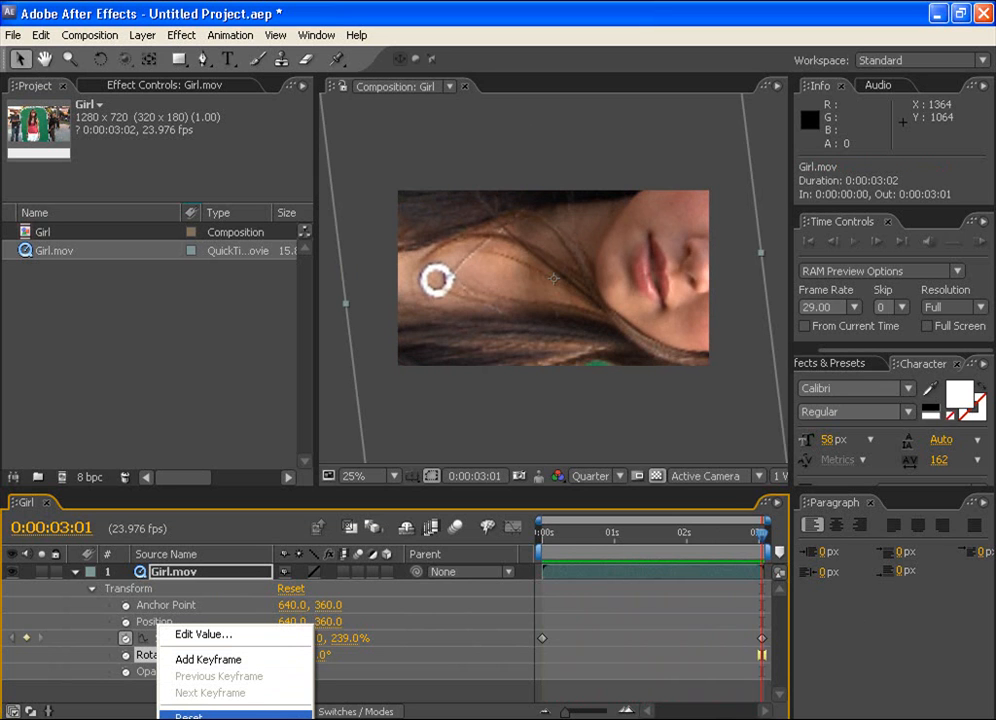
{"action": "left_click", "coordinate": [190, 716]}
{"action": "key", "text": "space"}
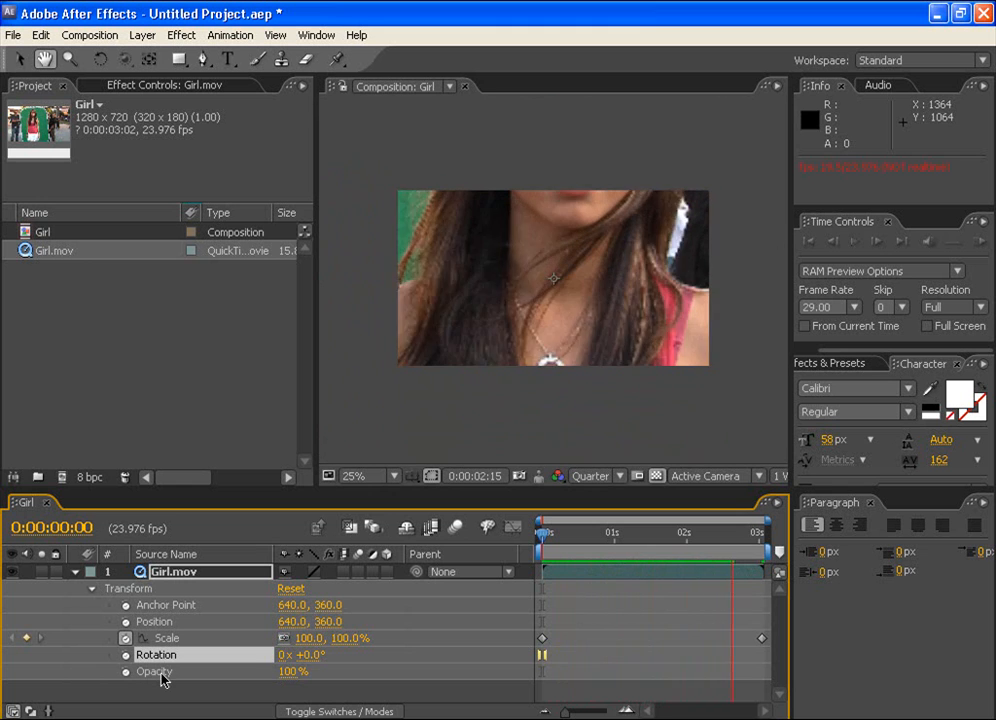
{"action": "left_click_drag", "start_coordinate": [762, 537], "coordinate": [533, 529]}
{"action": "key", "text": "space"}
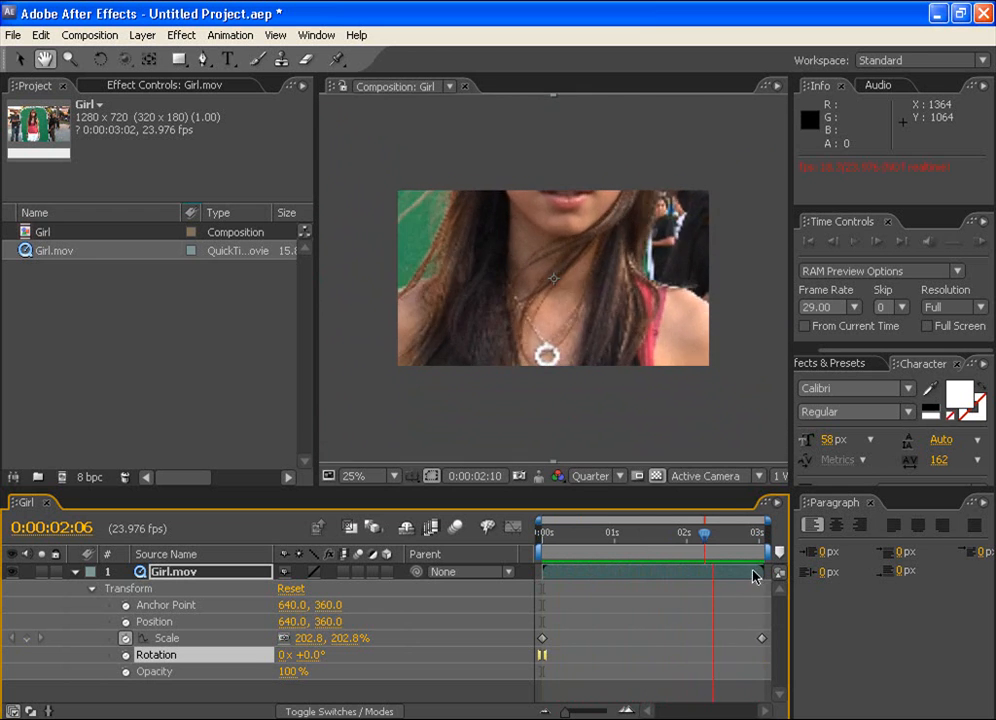
Step: Return to 0:00:00:00 and delete both scale keyframes from the Girl.mov layer
{"action": "left_click_drag", "start_coordinate": [762, 538], "coordinate": [506, 537]}
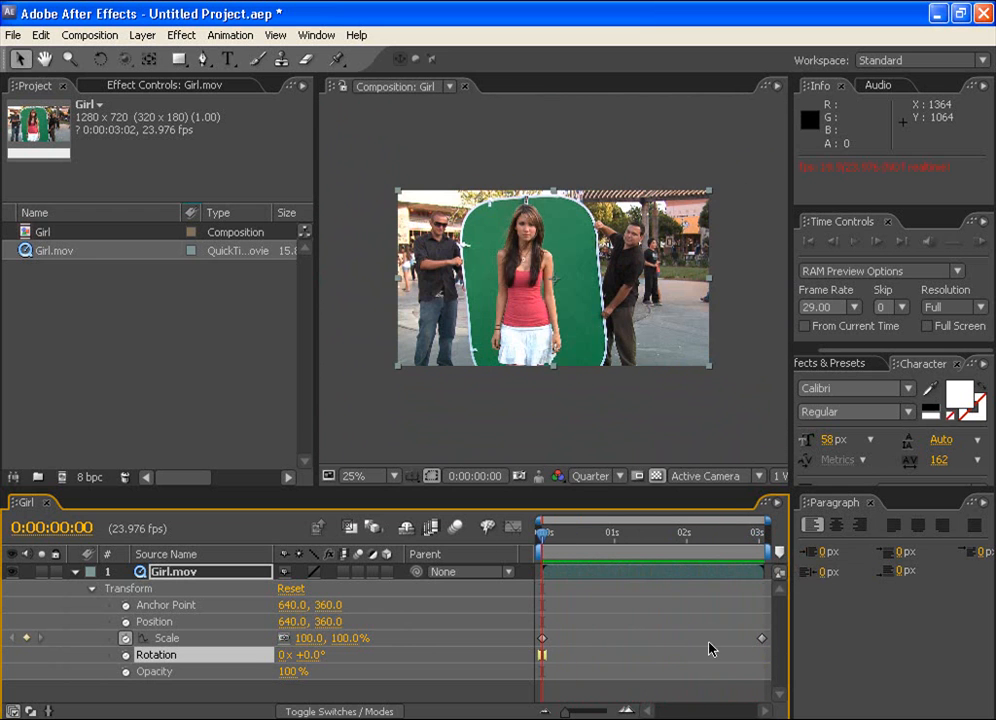
{"action": "left_click", "coordinate": [759, 640]}
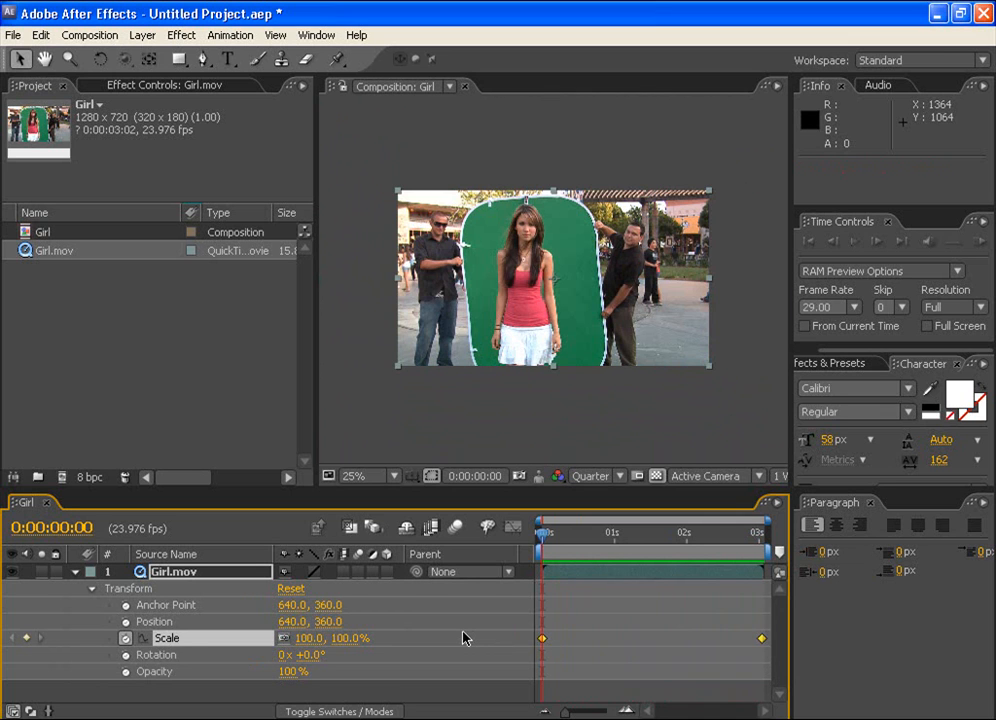
{"action": "key", "text": "Delete"}
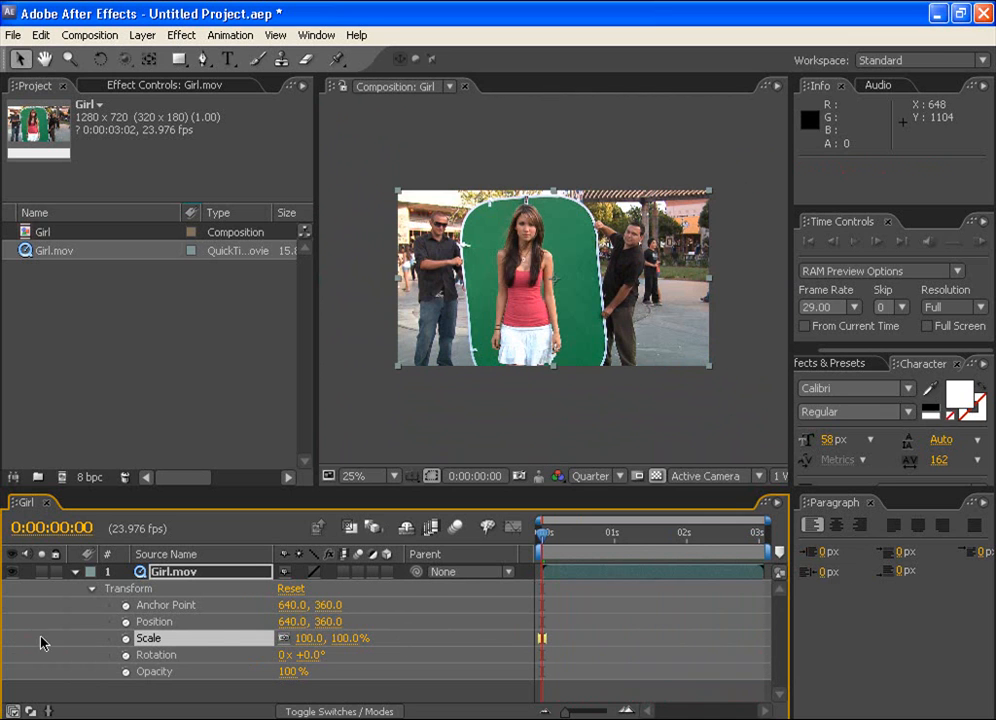
Step: Move the layer's anchor point with the Pan Behind tool to about 1220.5, 688.5, near the image's lower-right corner
{"action": "left_click", "coordinate": [146, 61]}
{"action": "scroll", "coordinate": [558, 284], "scroll_direction": "up", "scroll_amount": 4}
{"action": "scroll", "coordinate": [558, 284], "scroll_direction": "up", "scroll_amount": 1}
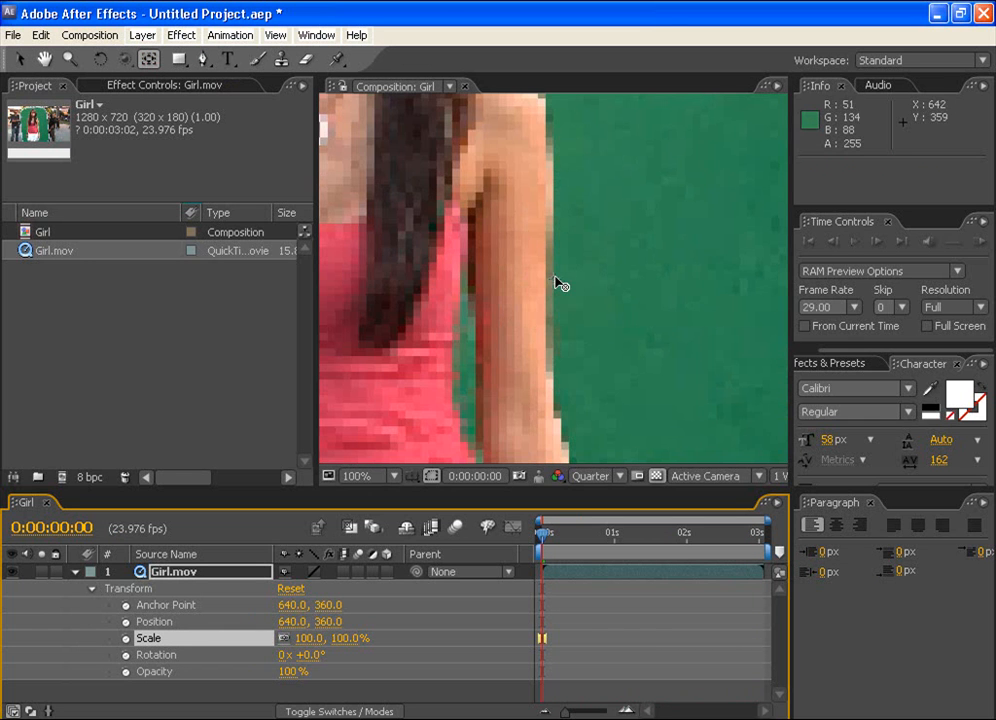
{"action": "left_click_drag", "start_coordinate": [555, 283], "coordinate": [630, 327]}
{"action": "scroll", "coordinate": [571, 318], "scroll_direction": "down", "scroll_amount": 4}
{"action": "scroll", "coordinate": [569, 291], "scroll_direction": "down", "scroll_amount": 4}
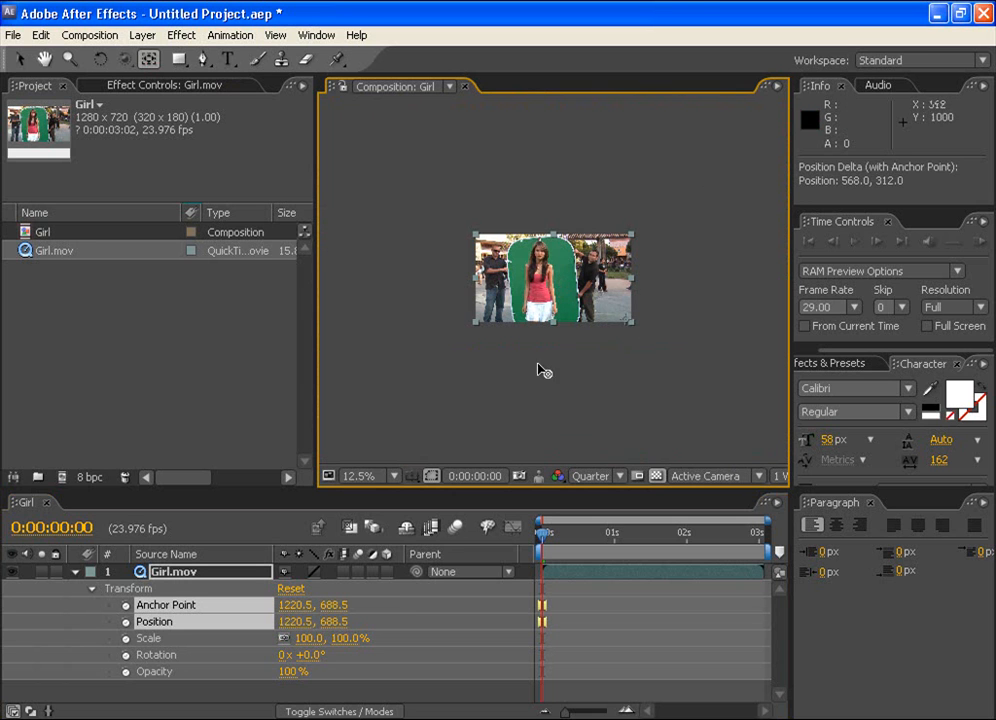
Step: Animate the rotation around the corner anchor point from a start keyframe to 87° at 0:00:03:01, and preview it
{"action": "left_click", "coordinate": [152, 657]}
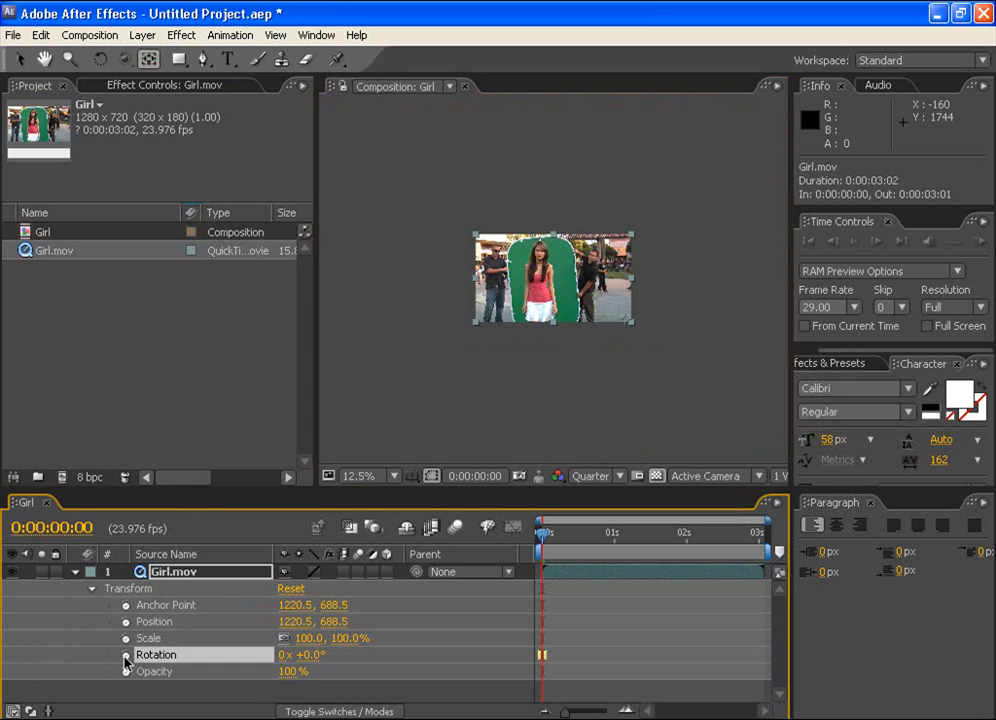
{"action": "left_click", "coordinate": [126, 656]}
{"action": "key", "text": "End"}
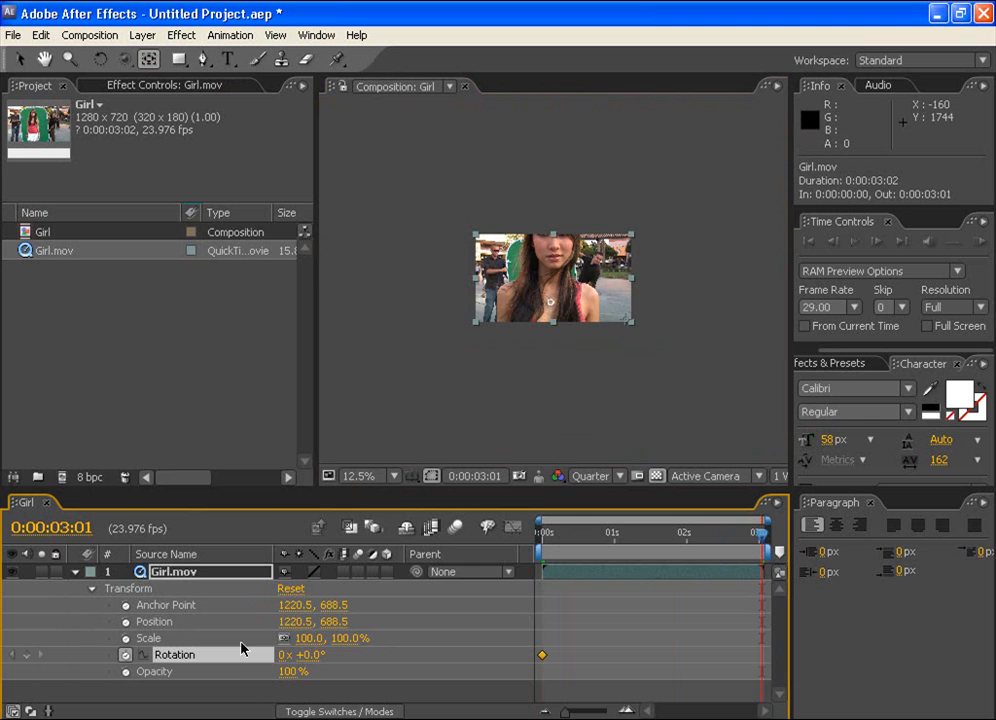
{"action": "left_click_drag", "start_coordinate": [312, 656], "coordinate": [420, 652]}
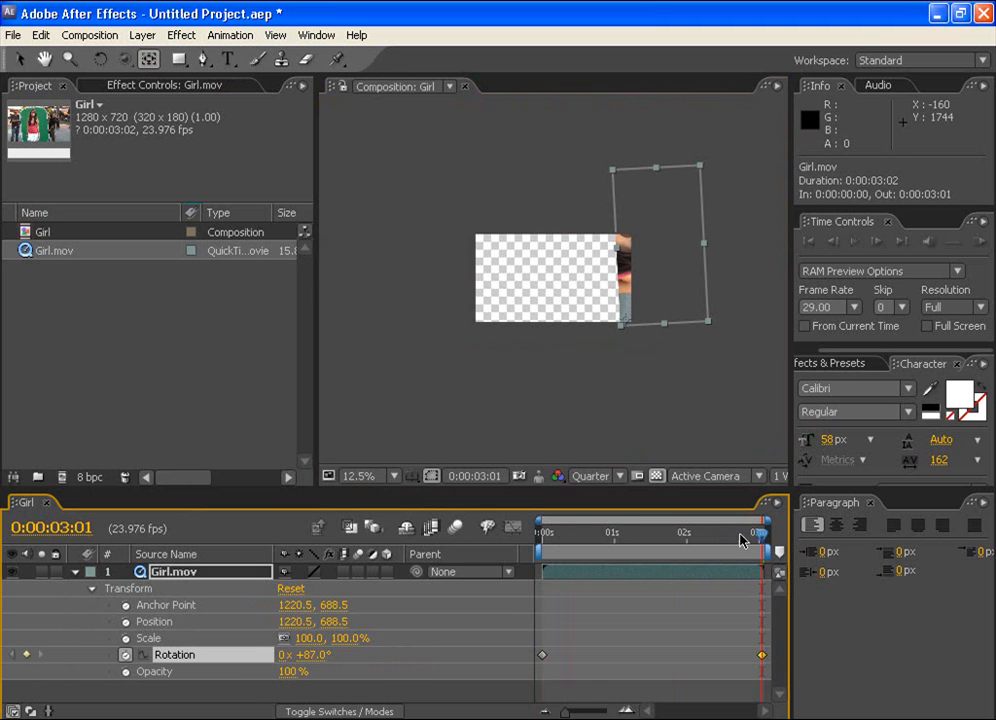
{"action": "left_click_drag", "start_coordinate": [762, 538], "coordinate": [538, 540]}
{"action": "key", "text": "space"}
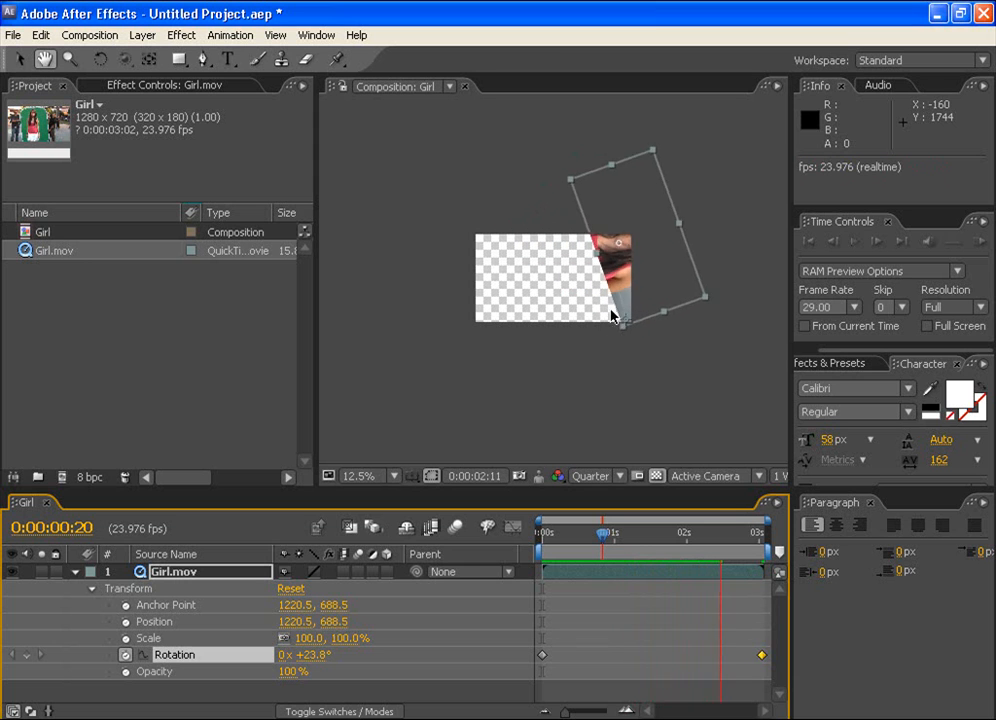
{"action": "key", "text": "space"}
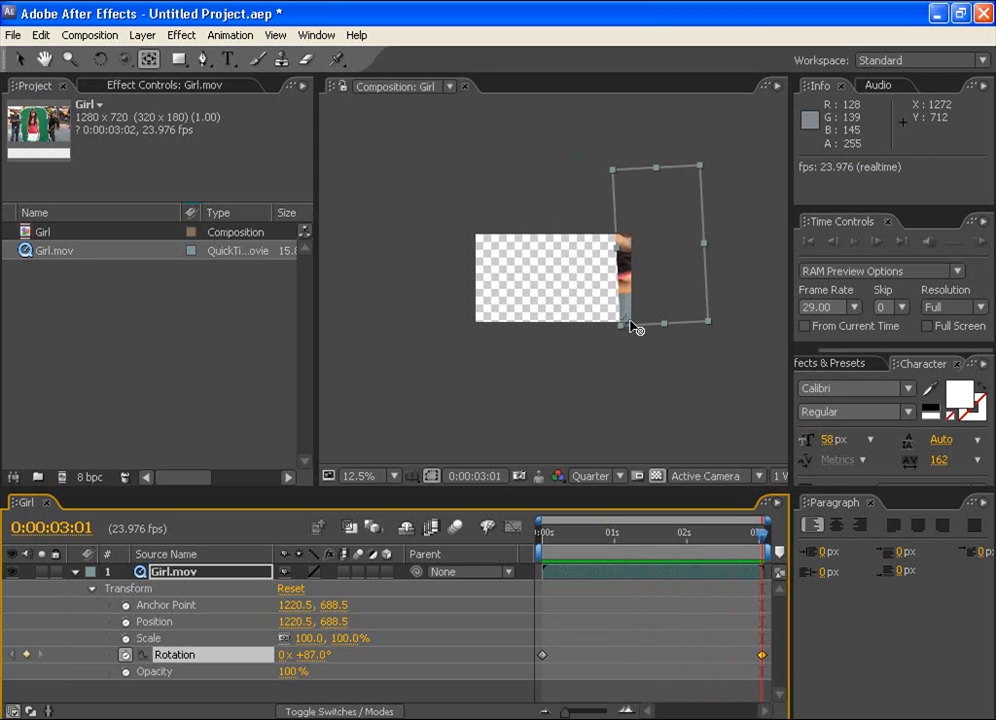
Step: Move the anchor point of the rotated layer to about the composition's center and preview the animation from the start
{"action": "left_click_drag", "start_coordinate": [630, 327], "coordinate": [551, 281]}
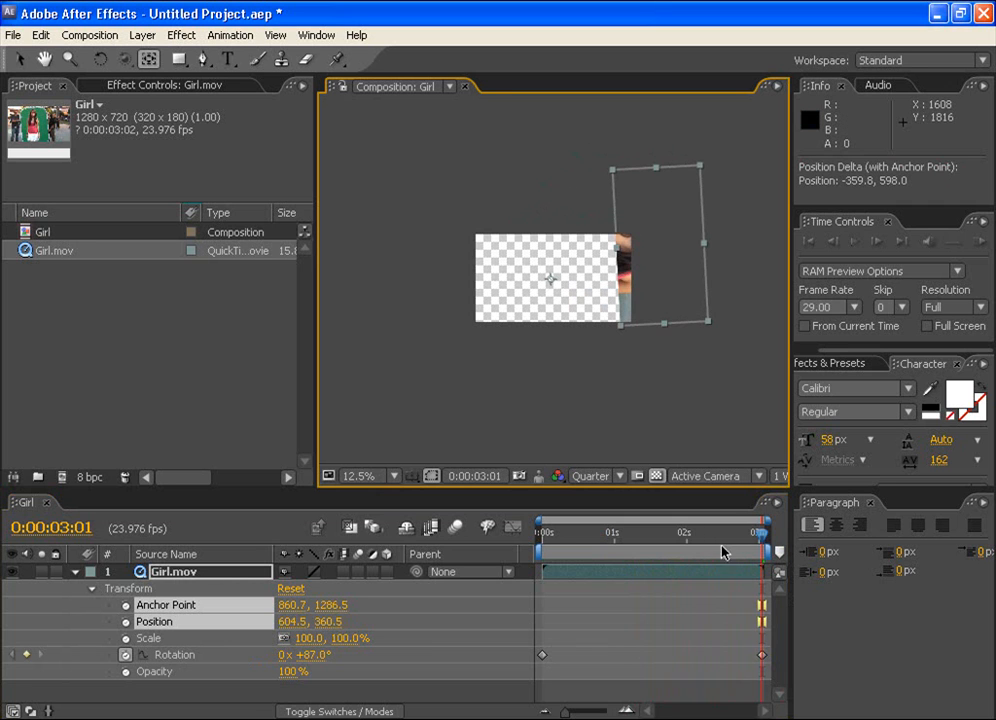
{"action": "left_click_drag", "start_coordinate": [776, 540], "coordinate": [380, 518]}
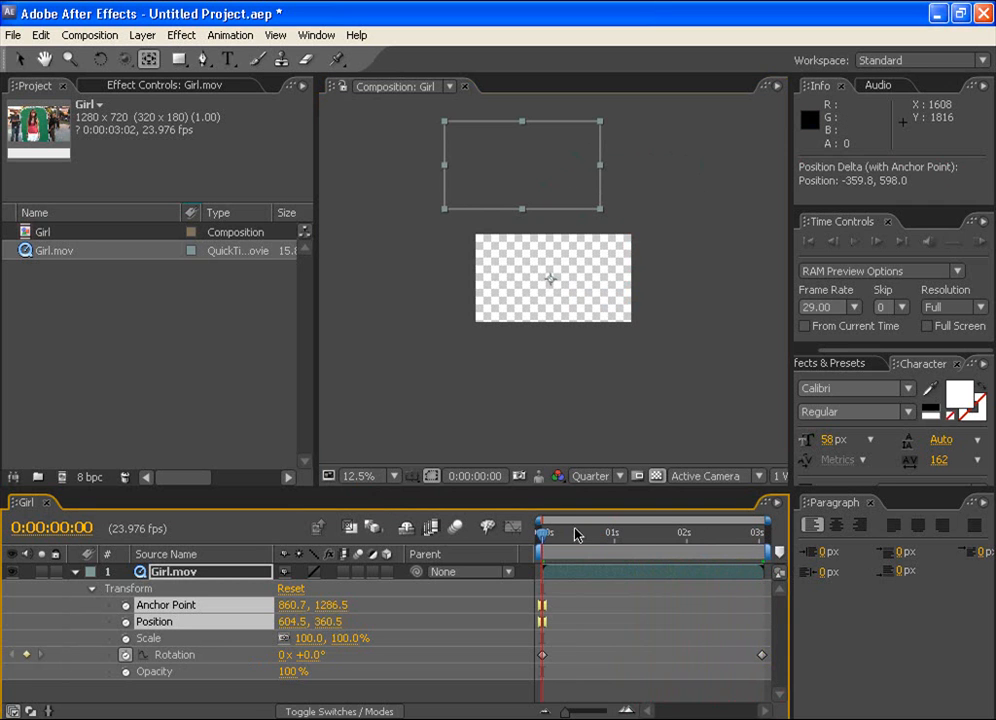
{"action": "key", "text": "space"}
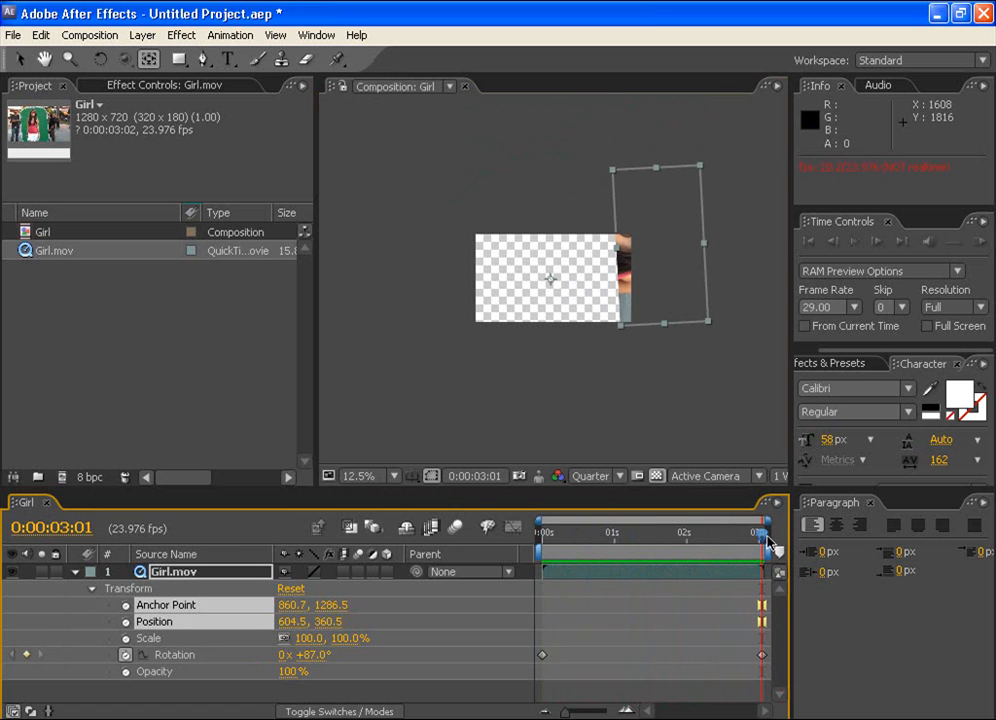
Step: Reset the Girl.mov layer's rotation at 0:00:03:01
{"action": "left_click", "coordinate": [172, 655]}
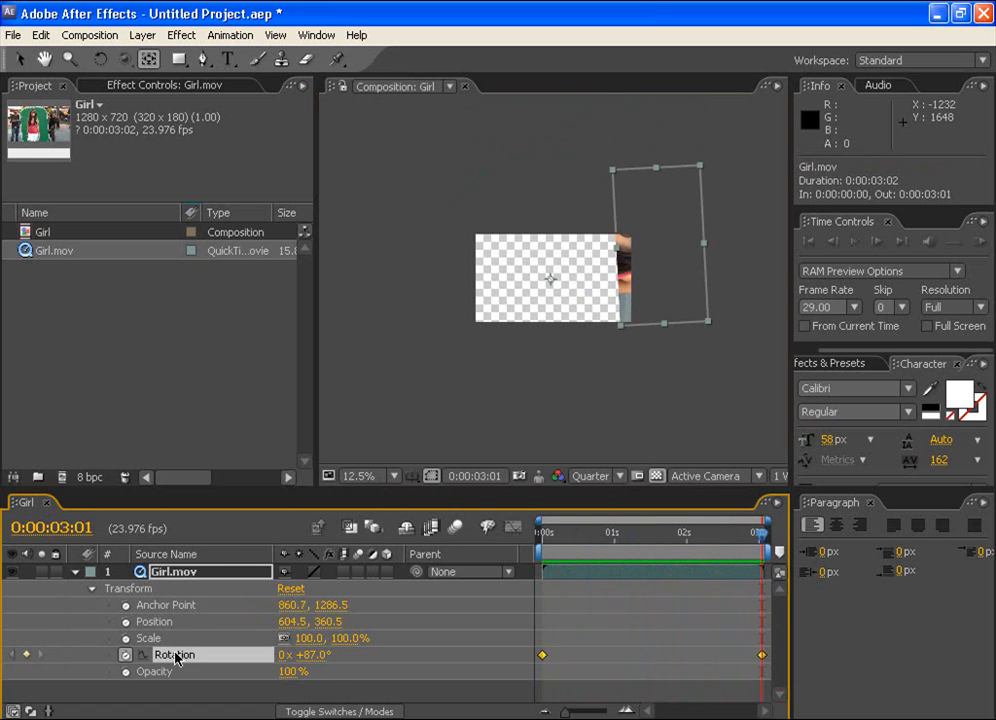
{"action": "right_click", "coordinate": [172, 655]}
{"action": "left_click", "coordinate": [207, 716]}
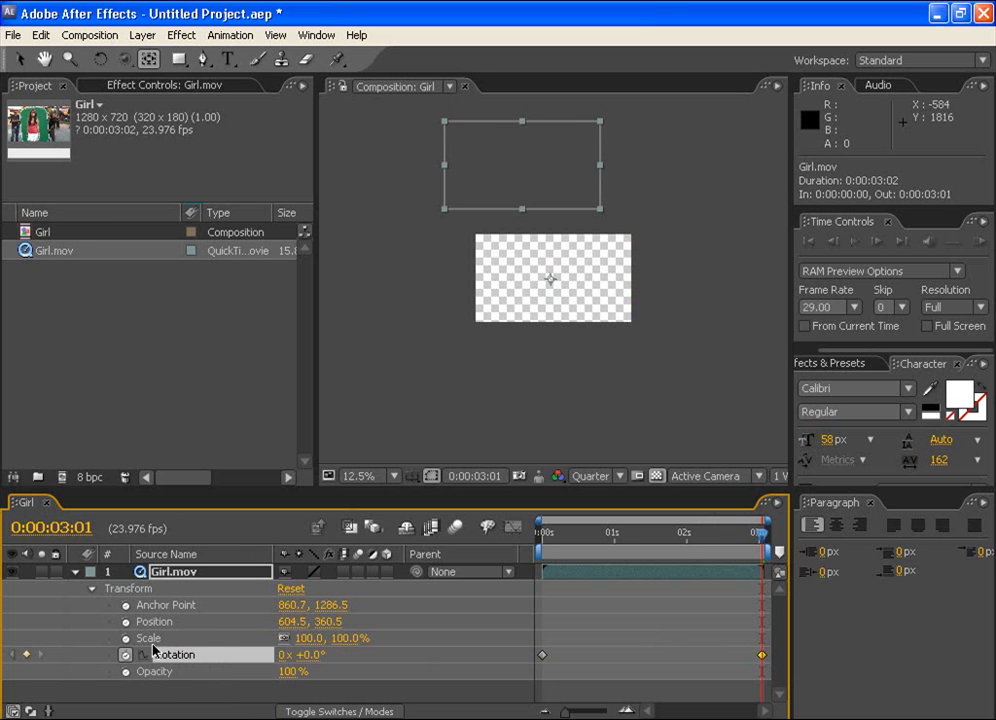
Step: Move the Girl.mov layer back over the composition frame, to position about 868.5, 1280.5
{"action": "left_click", "coordinate": [148, 638]}
{"action": "left_click", "coordinate": [507, 182]}
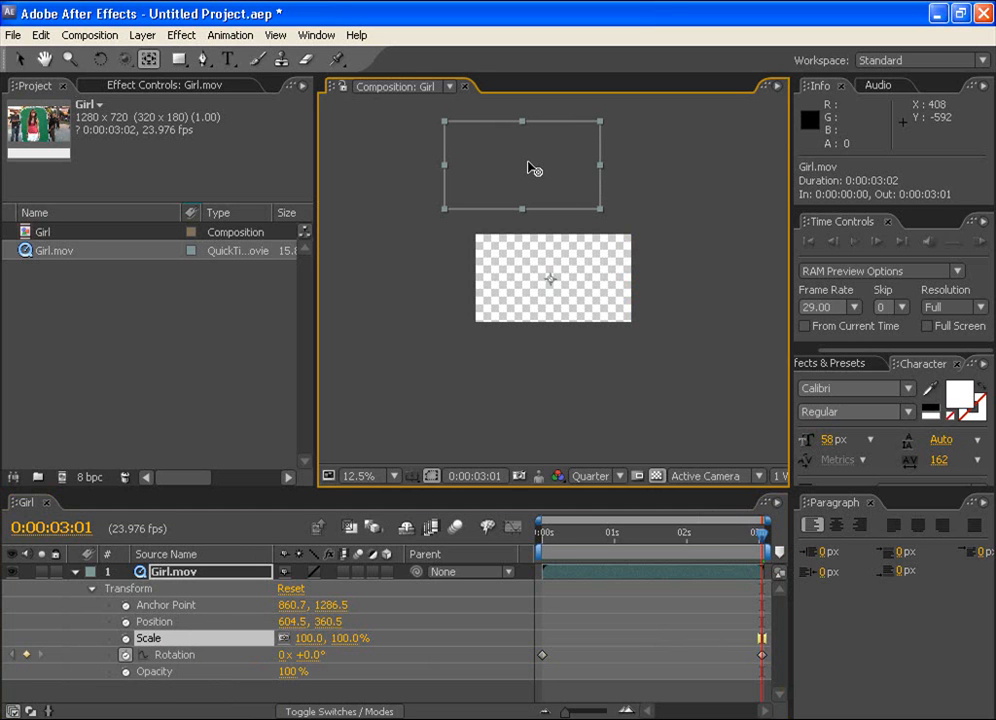
{"action": "left_click", "coordinate": [20, 59]}
{"action": "left_click_drag", "start_coordinate": [535, 162], "coordinate": [567, 272]}
Step: Move the layer's anchor point with the Pan Behind tool to about 644.7, 382.5, near the image's center, and return to the first frame
{"action": "left_click", "coordinate": [148, 59]}
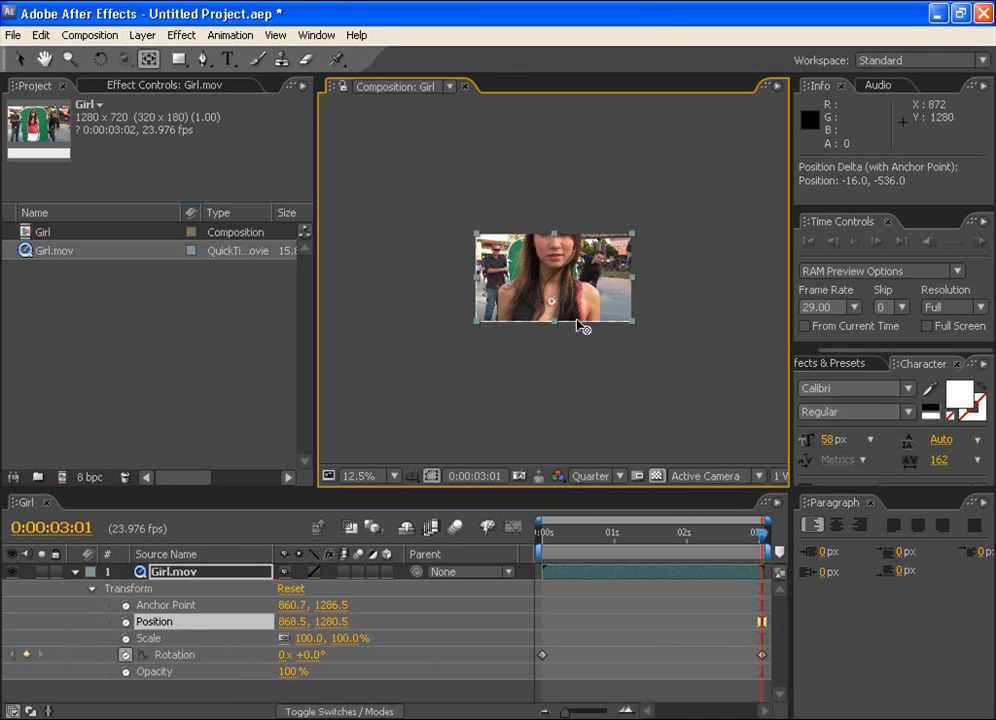
{"action": "left_click_drag", "start_coordinate": [587, 346], "coordinate": [501, 443]}
{"action": "left_click_drag", "start_coordinate": [762, 534], "coordinate": [390, 539]}
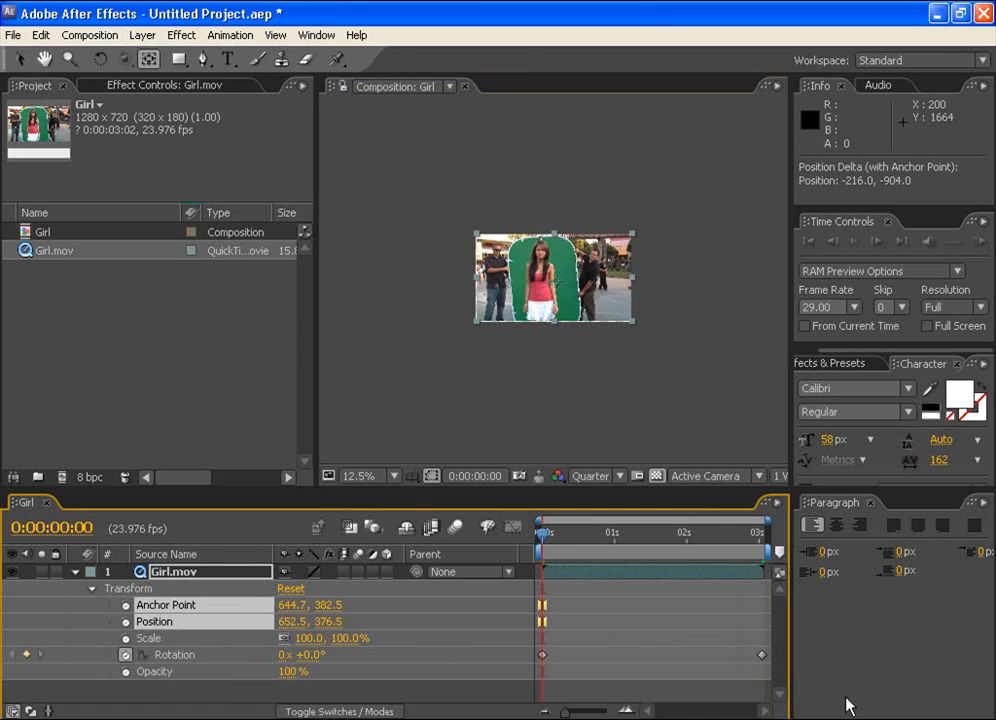
Step: Set the layer's rotation to 94° at the 0:00:03:01 keyframe and preview the rotation around the center
{"action": "left_click", "coordinate": [761, 656]}
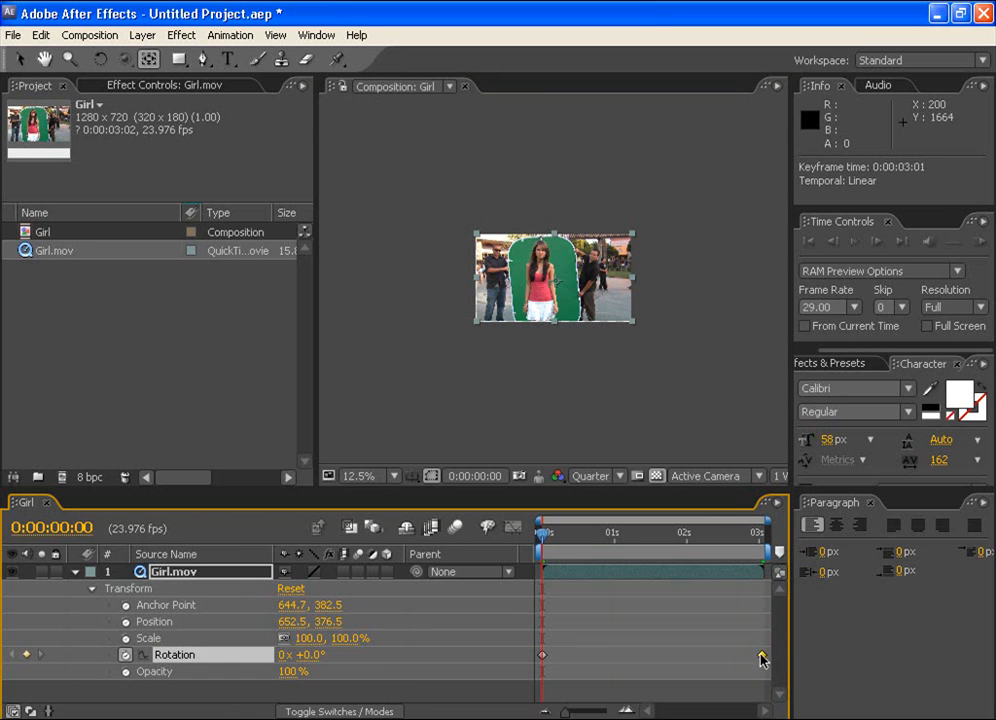
{"action": "left_click_drag", "start_coordinate": [544, 538], "coordinate": [760, 577]}
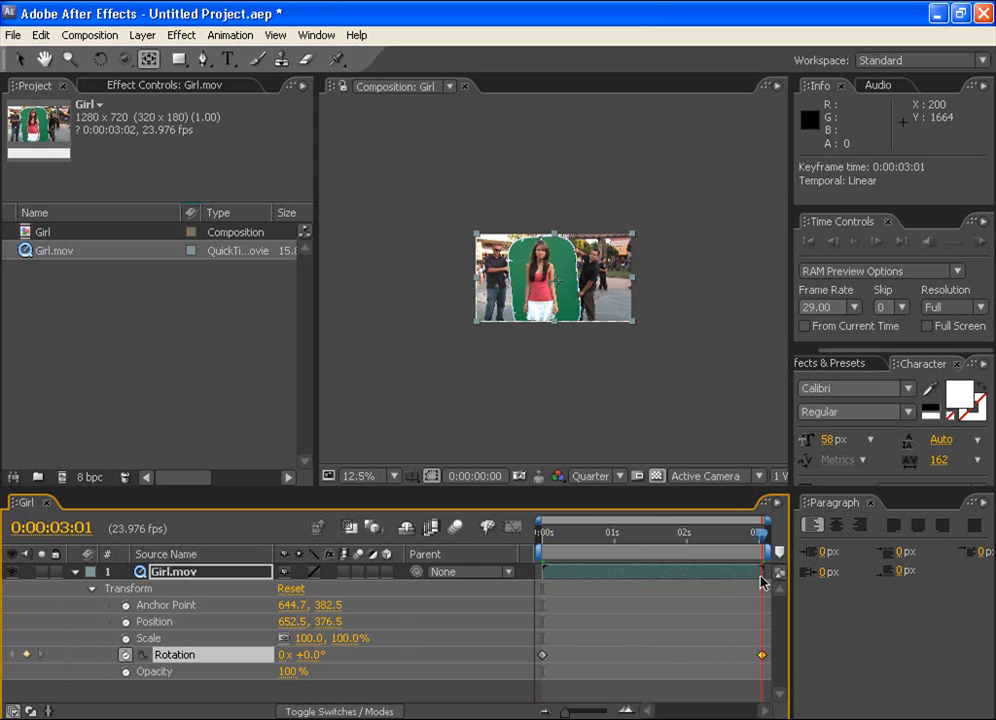
{"action": "left_click_drag", "start_coordinate": [386, 661], "coordinate": [403, 669]}
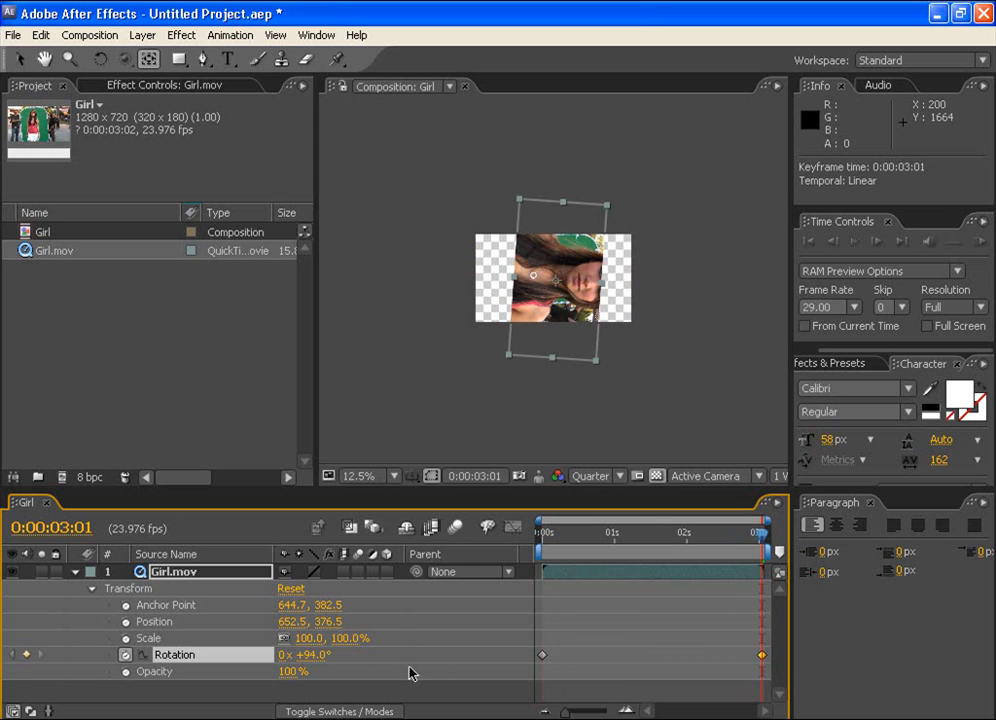
{"action": "key", "text": "KP_0"}
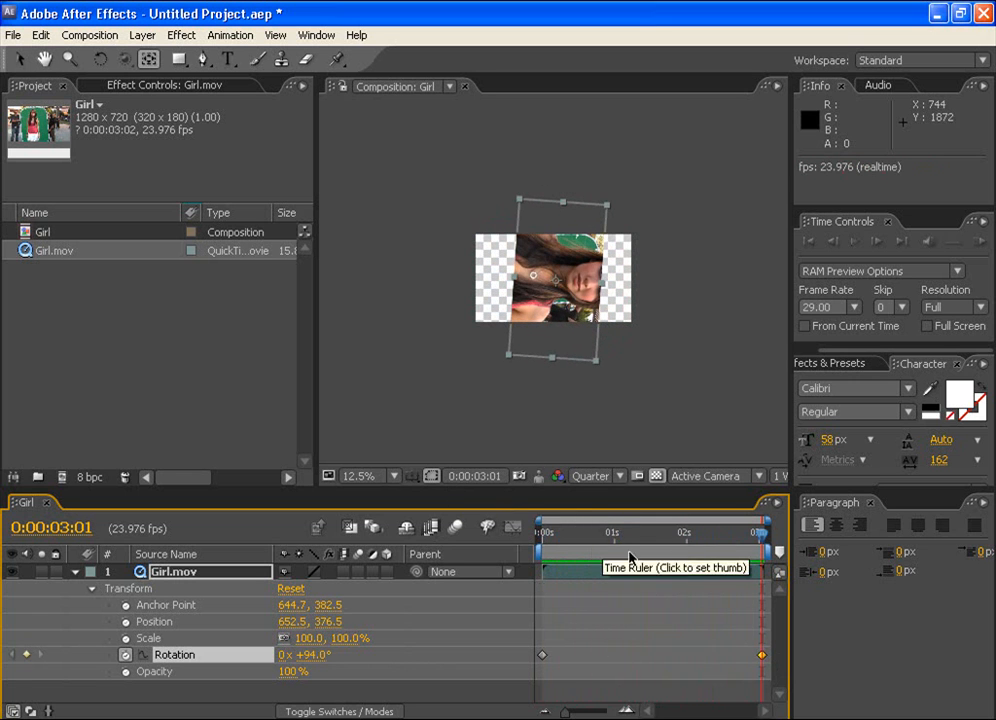
Step: Set the work area from 0:00:00:07 to 0:00:02:11, trim the composition to it, and preview it from near the start
{"action": "left_click_drag", "start_coordinate": [758, 545], "coordinate": [477, 543]}
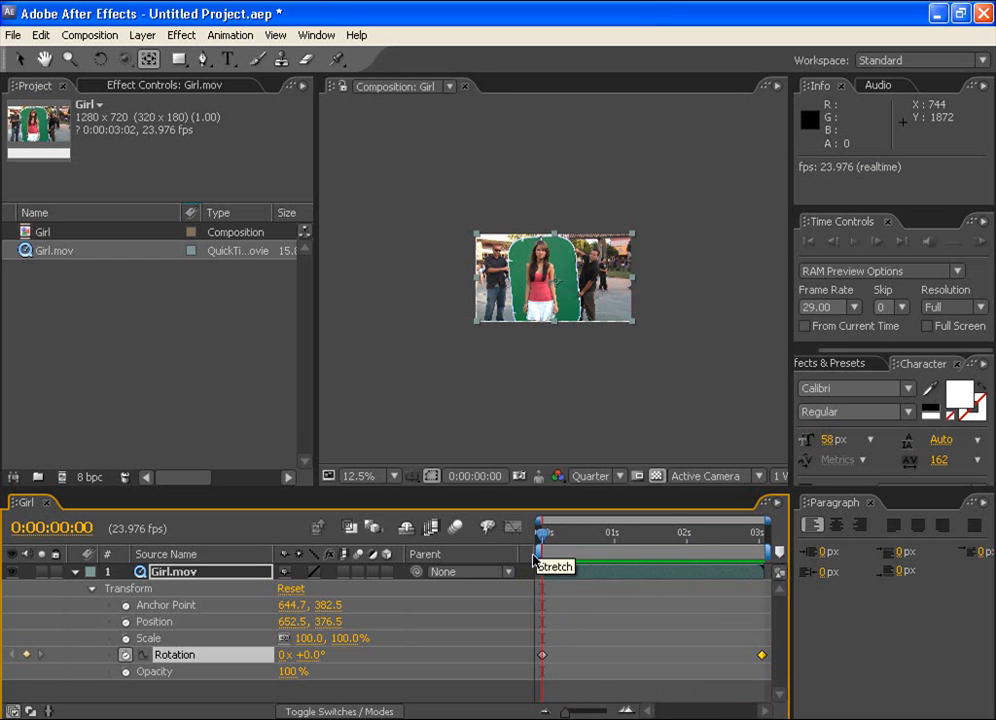
{"action": "left_click_drag", "start_coordinate": [542, 536], "coordinate": [566, 549]}
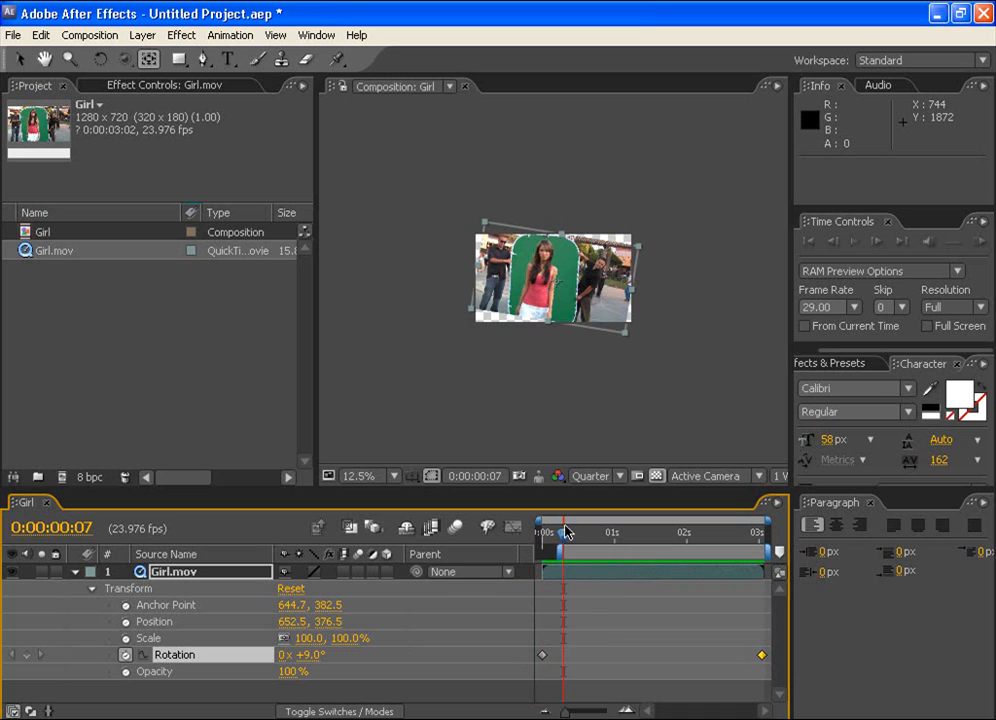
{"action": "left_click_drag", "start_coordinate": [566, 537], "coordinate": [719, 533]}
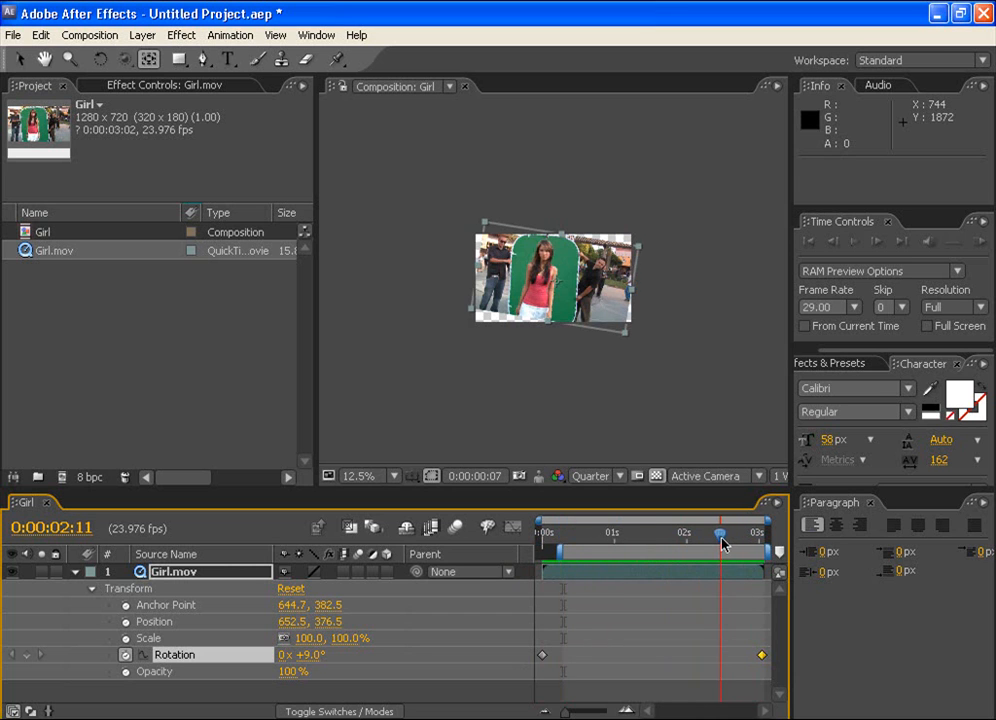
{"action": "key", "text": "n"}
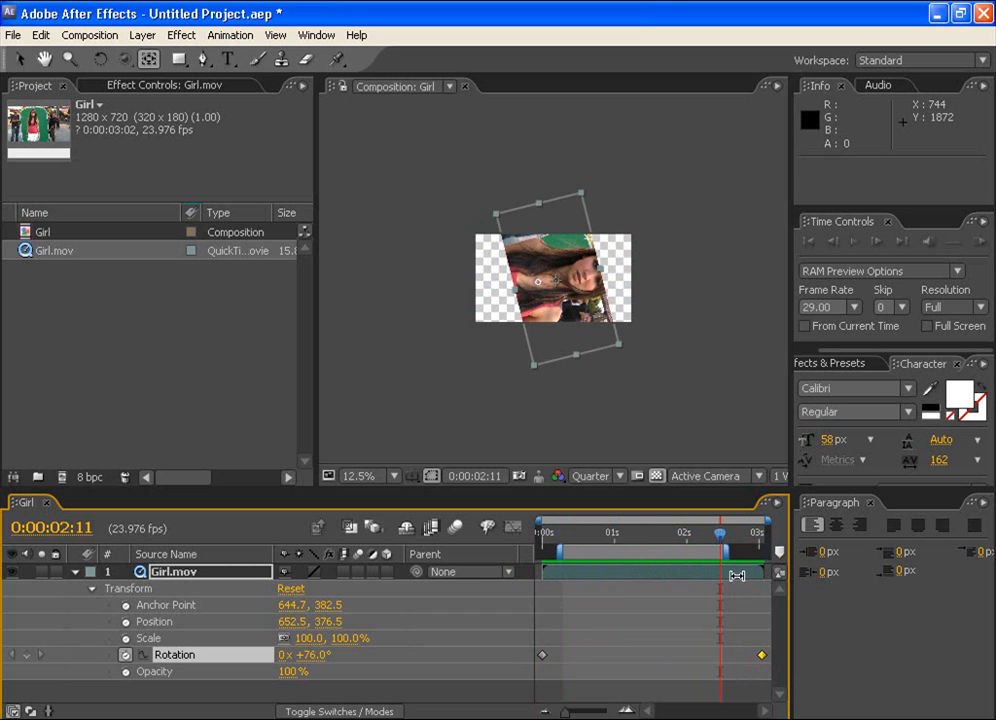
{"action": "right_click", "coordinate": [657, 550]}
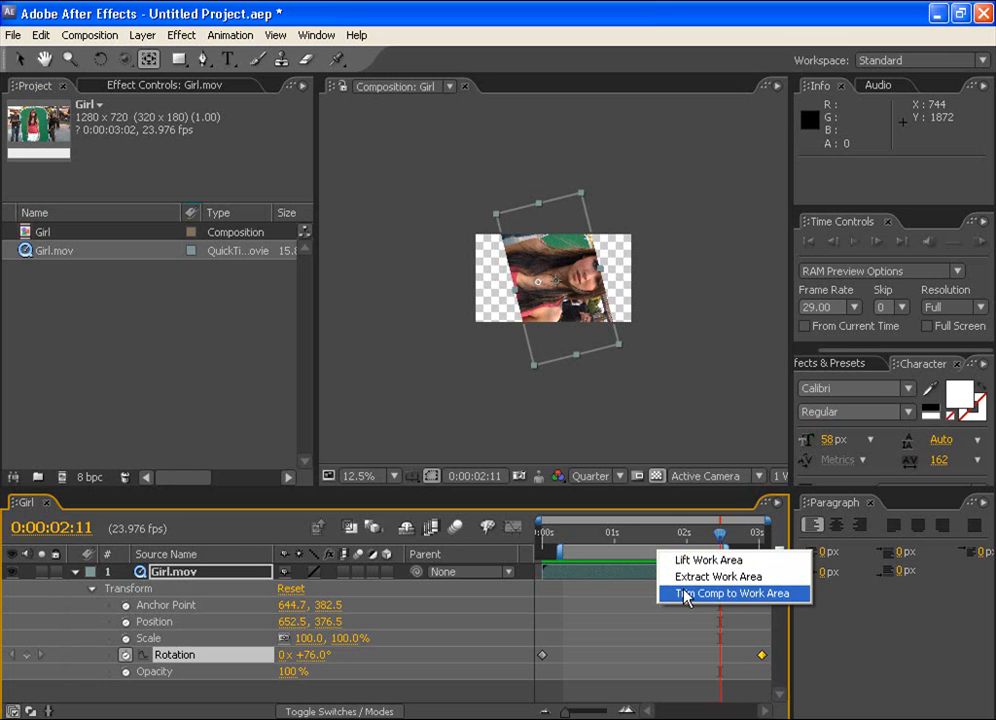
{"action": "left_click", "coordinate": [686, 596]}
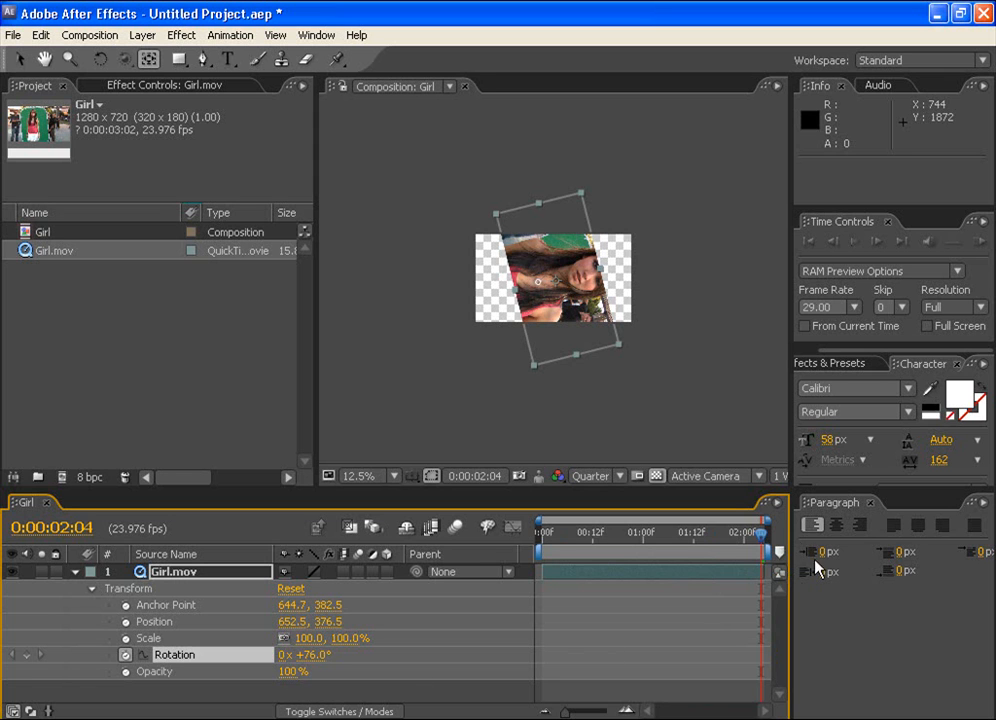
{"action": "left_click_drag", "start_coordinate": [774, 538], "coordinate": [573, 549]}
{"action": "key", "text": "KP_0"}
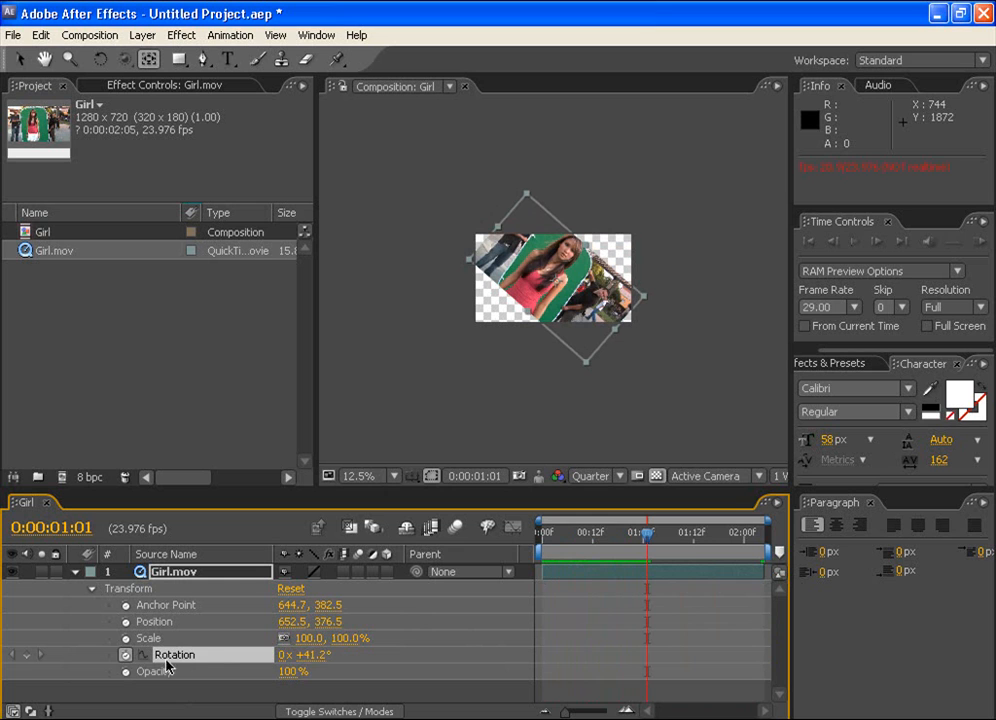
Step: Turn off the rotation animation and restart it with a keyframe at 0:00:00:00
{"action": "left_click", "coordinate": [124, 656]}
{"action": "left_click_drag", "start_coordinate": [645, 545], "coordinate": [446, 613]}
{"action": "left_click", "coordinate": [125, 655]}
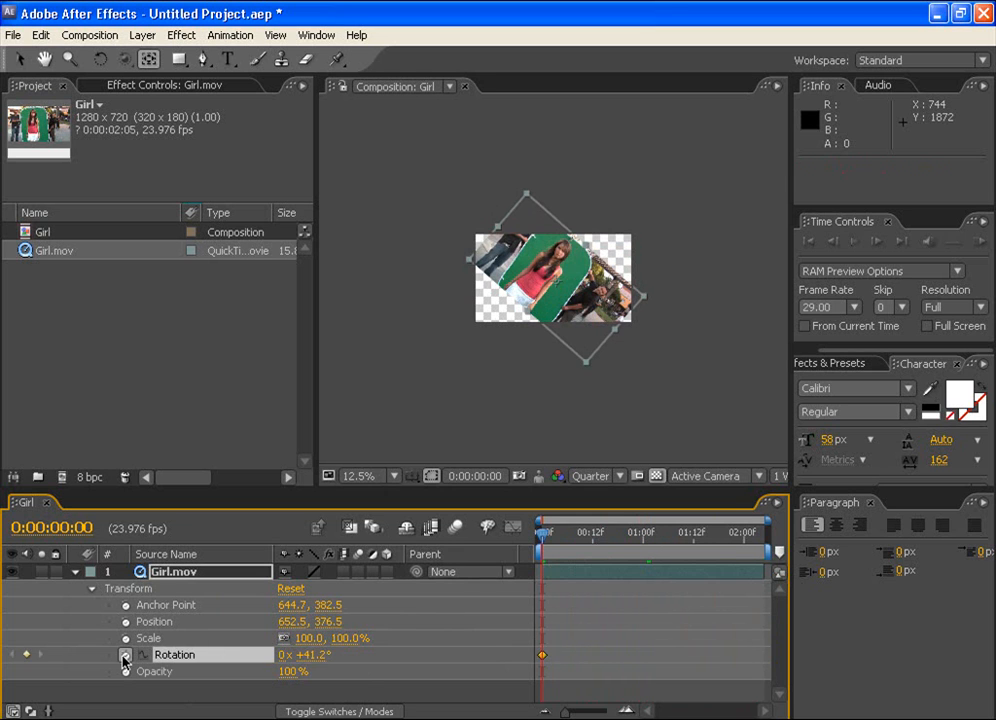
Step: Set the rotation to 88.2° at 0:00:02:04 and preview the animation from the start
{"action": "key", "text": "End"}
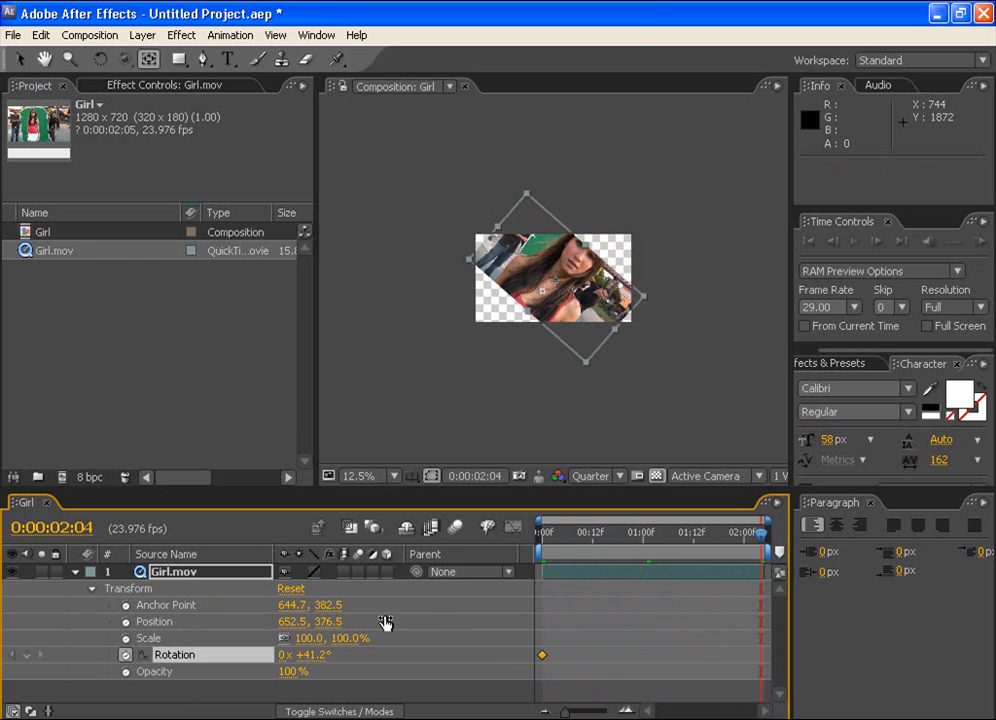
{"action": "left_click_drag", "start_coordinate": [300, 662], "coordinate": [361, 667]}
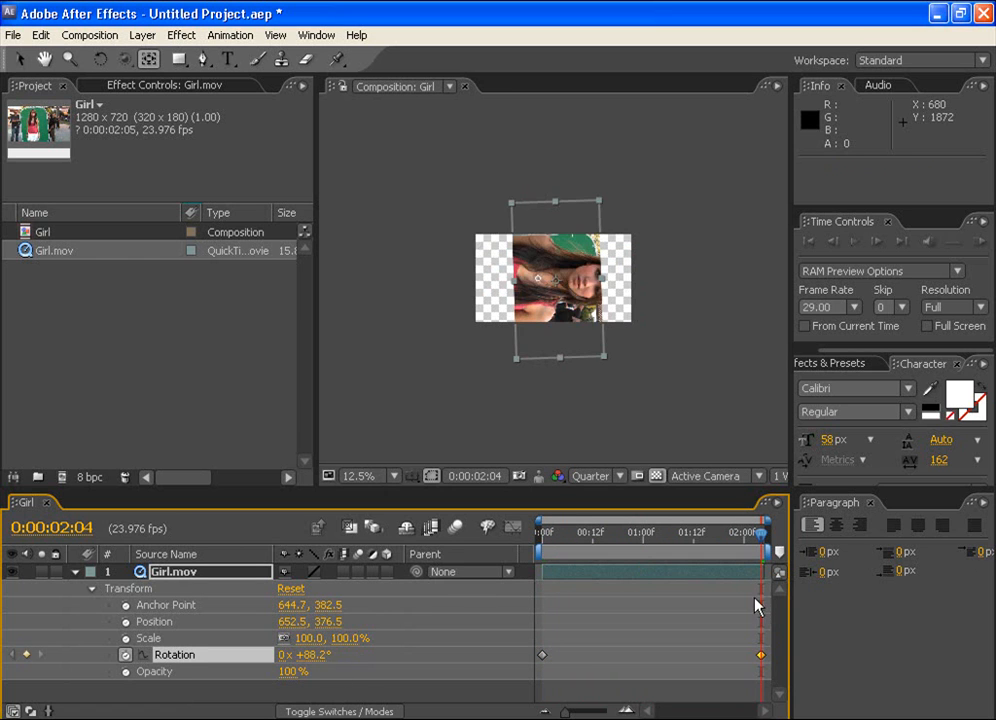
{"action": "left_click_drag", "start_coordinate": [751, 533], "coordinate": [351, 534]}
{"action": "key", "text": "space"}
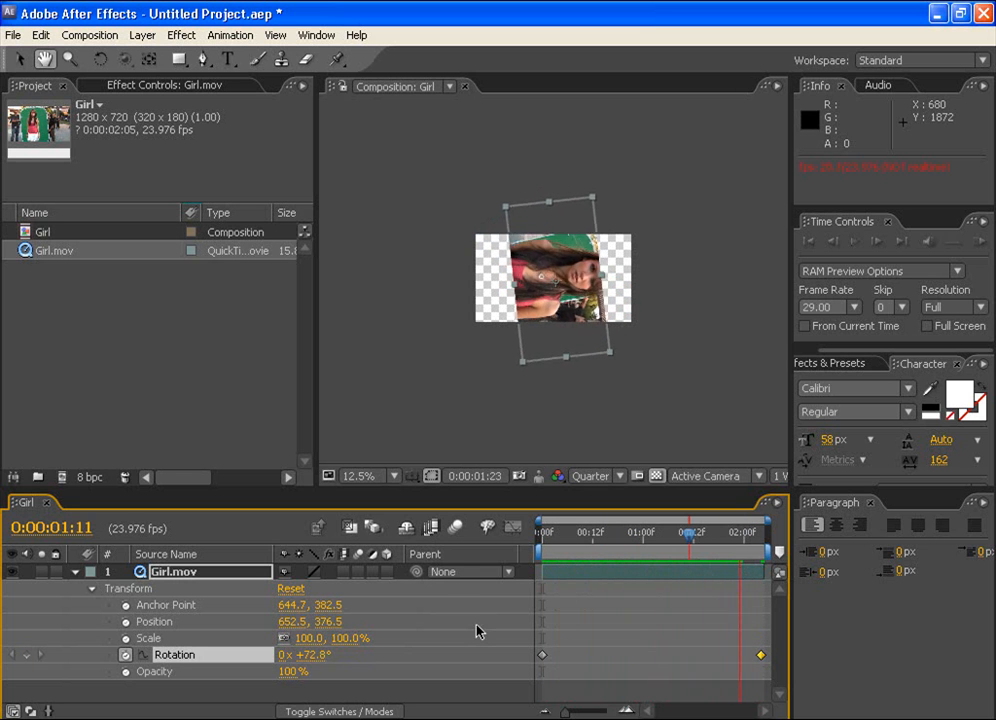
Step: Reset the rotation to 0° at the 0:00:02:04 keyframe and preview the animation
{"action": "left_click", "coordinate": [541, 657]}
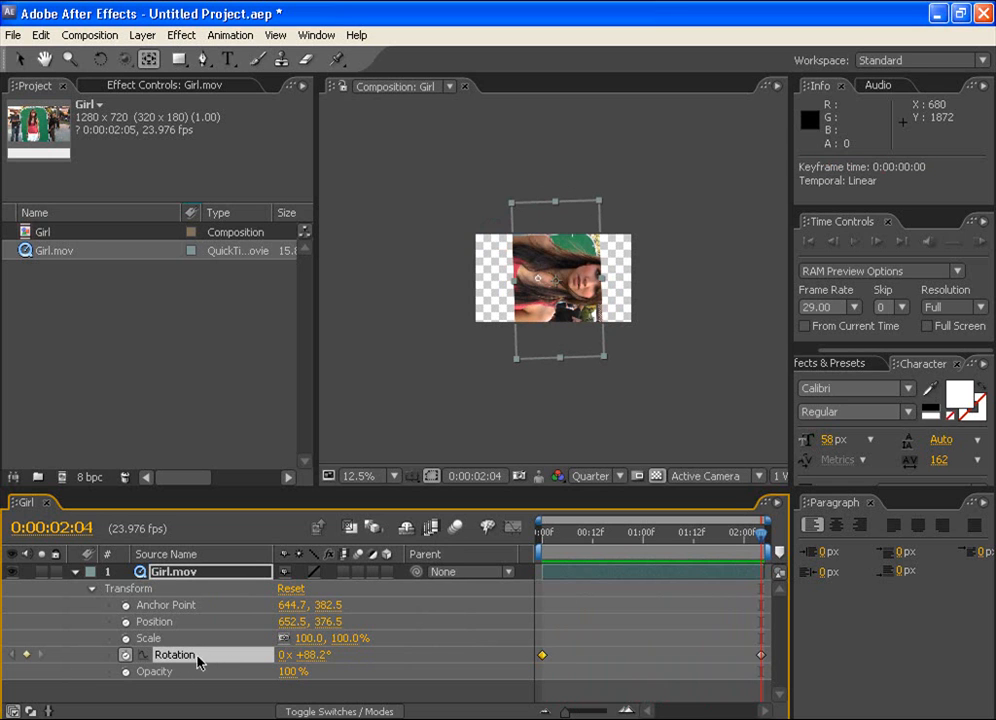
{"action": "right_click", "coordinate": [541, 655]}
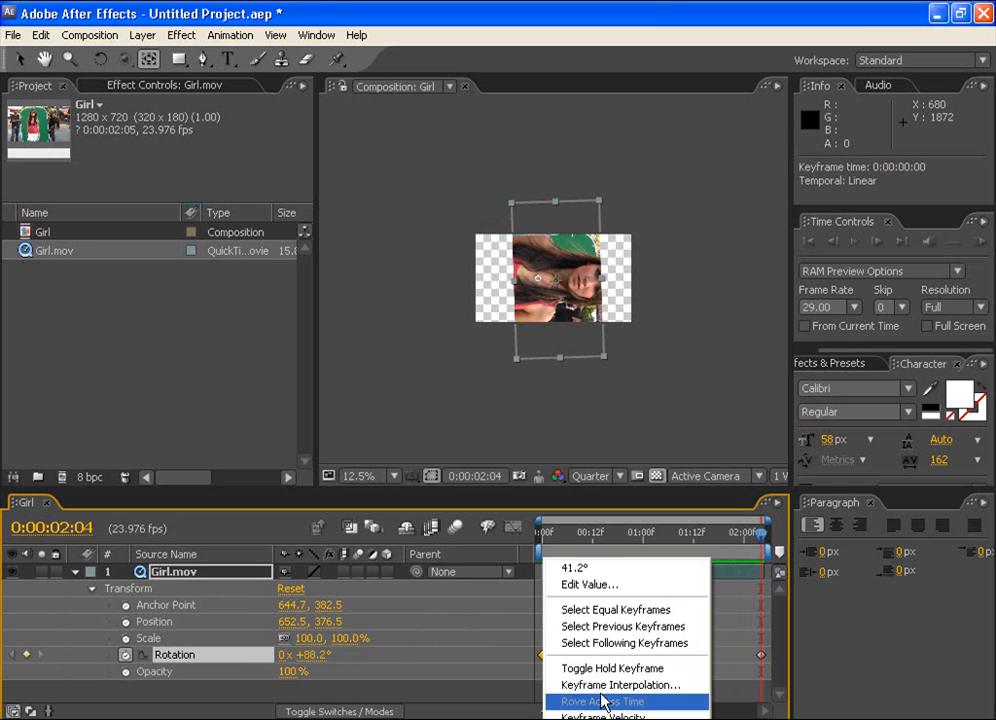
{"action": "mouse_move", "coordinate": [610, 719]}
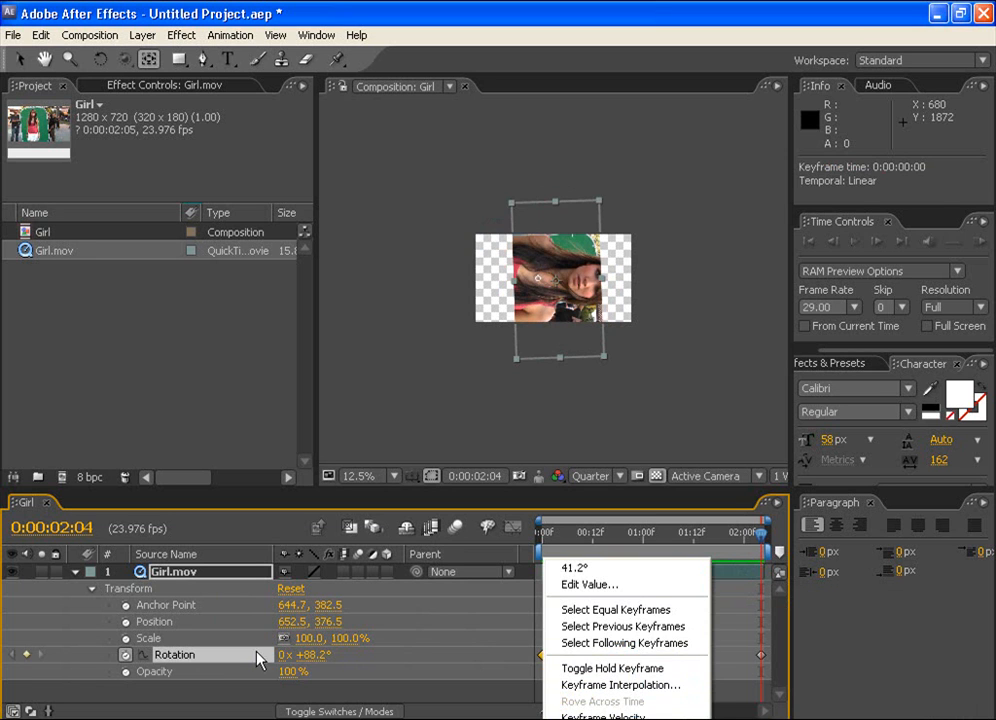
{"action": "left_click", "coordinate": [250, 657]}
{"action": "right_click", "coordinate": [243, 660]}
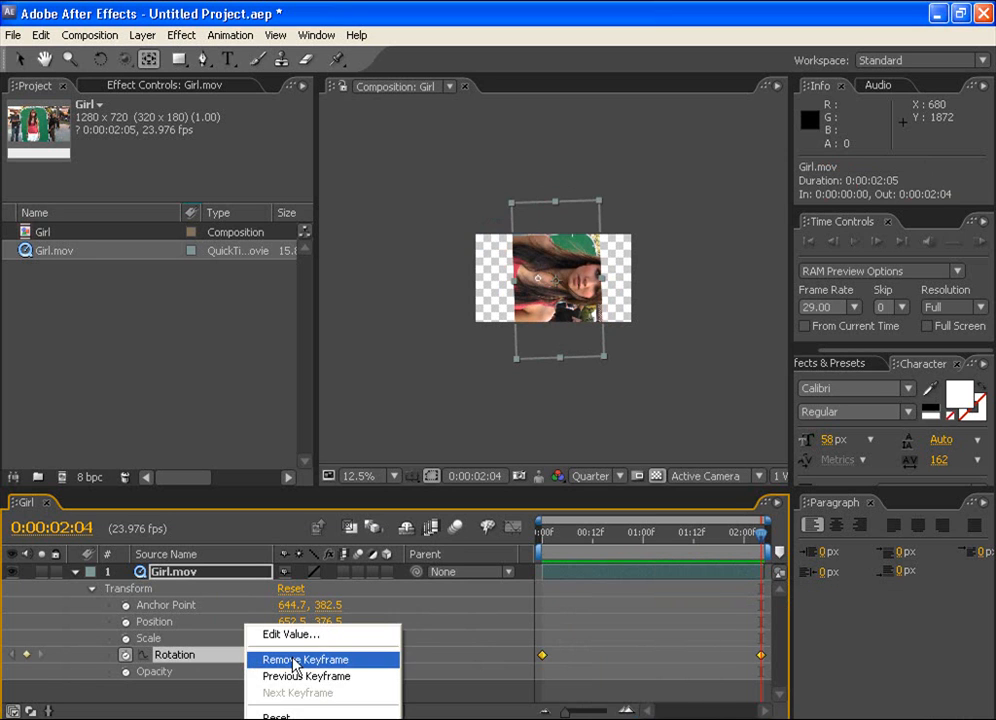
{"action": "left_click", "coordinate": [270, 712]}
{"action": "key", "text": "space"}
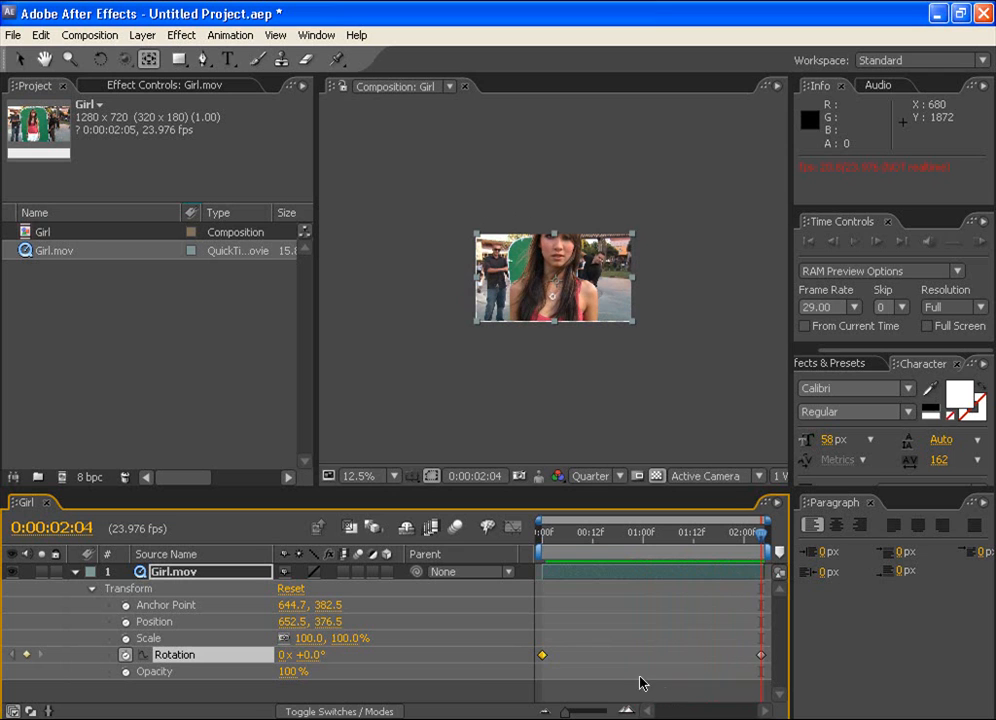
Step: Move the end rotation keyframe earlier to about 0:00:00:08 and preview the faster rotation from the start
{"action": "key", "text": "Home"}
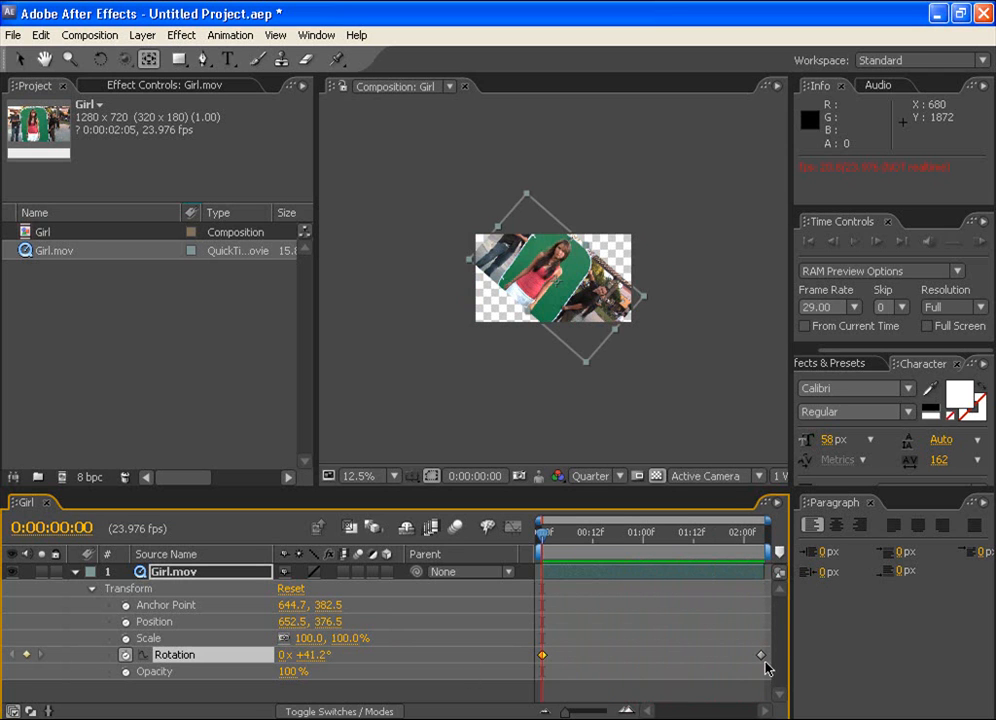
{"action": "left_click_drag", "start_coordinate": [761, 656], "coordinate": [578, 658]}
{"action": "key", "text": "space"}
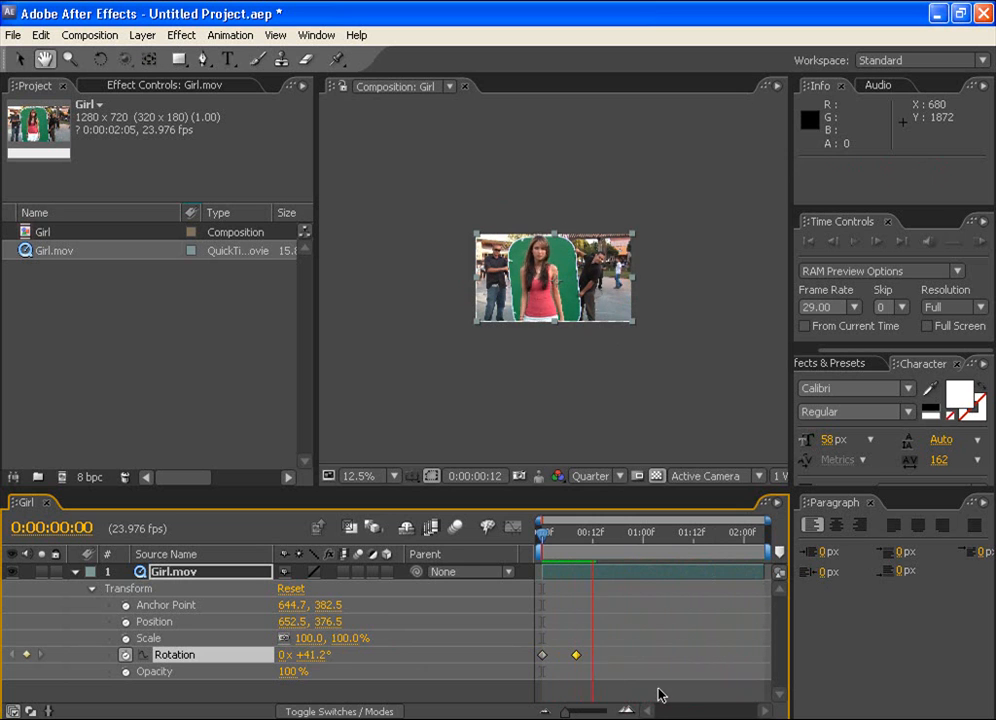
Step: Enable motion blur for the Girl.mov layer and for the composition, and preview the blurred rotation from the start
{"action": "left_click", "coordinate": [612, 532]}
{"action": "key", "text": "Home"}
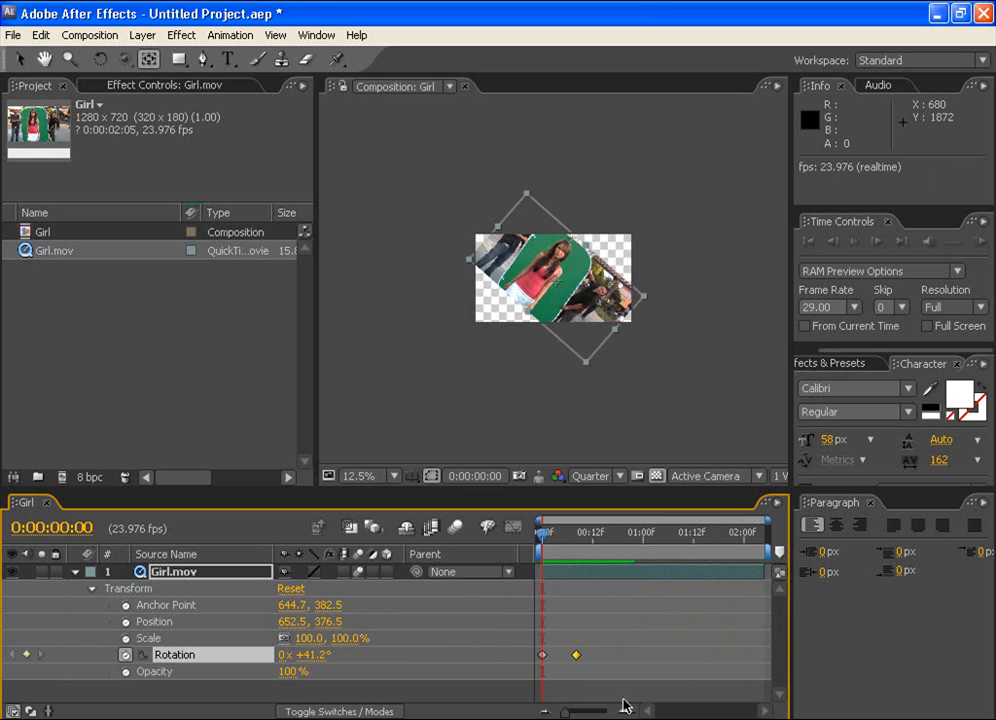
{"action": "key", "text": "space"}
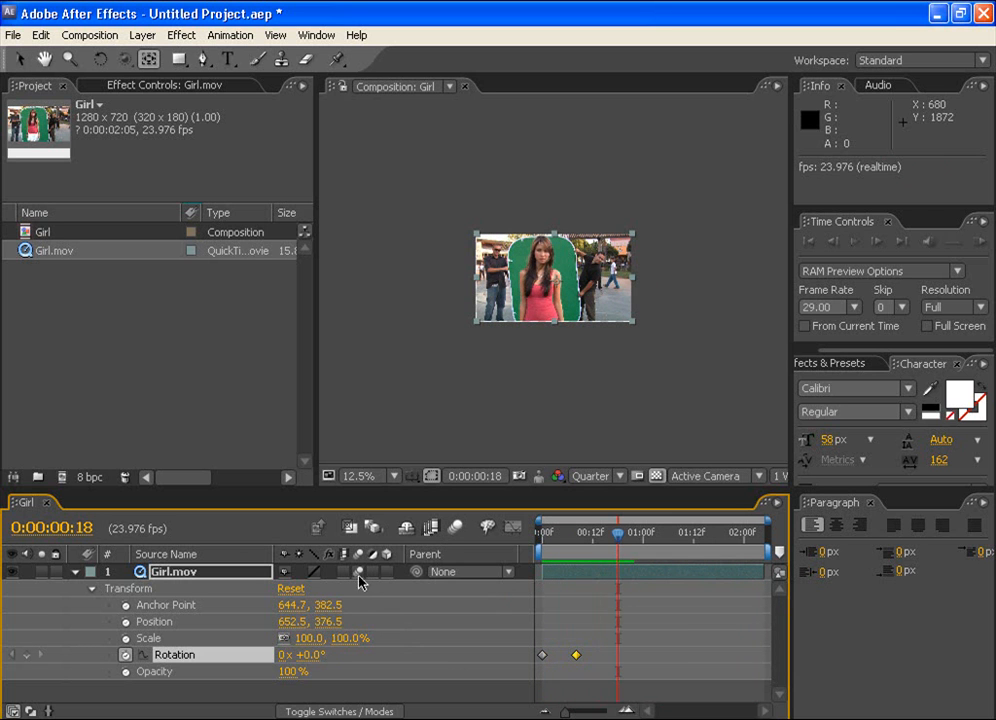
{"action": "left_click", "coordinate": [457, 530]}
{"action": "left_click_drag", "start_coordinate": [618, 535], "coordinate": [513, 531]}
{"action": "key", "text": "space"}
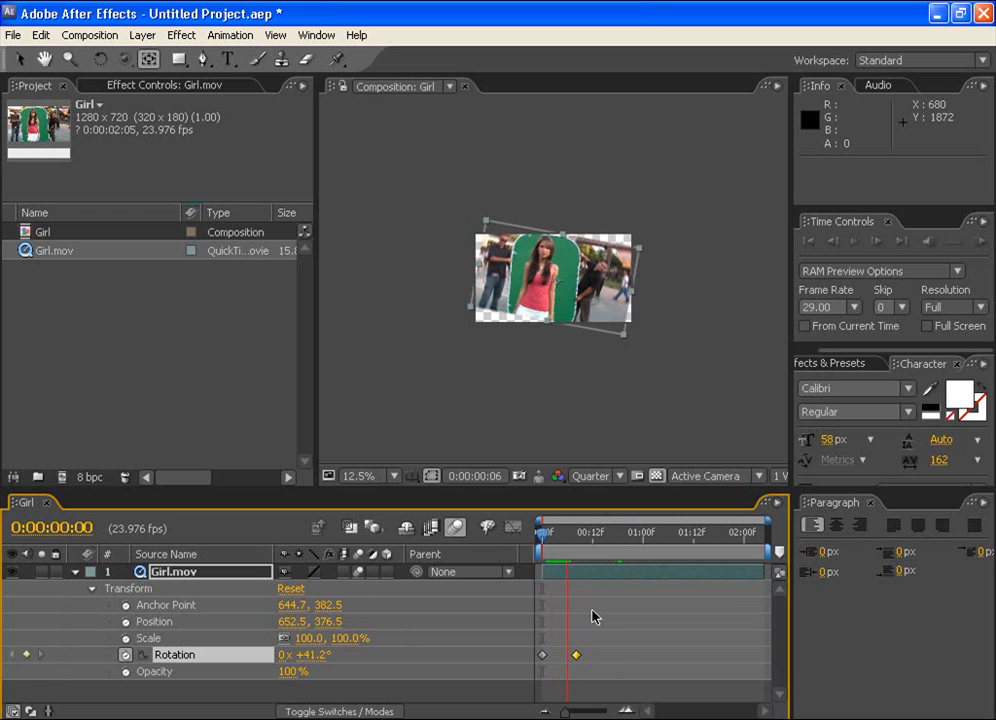
{"action": "key", "text": "space"}
{"action": "scroll", "coordinate": [580, 366], "scroll_direction": "up", "scroll_amount": 1}
{"action": "scroll", "coordinate": [580, 366], "scroll_direction": "up", "scroll_amount": 1}
{"action": "scroll", "coordinate": [578, 362], "scroll_direction": "down", "scroll_amount": 1}
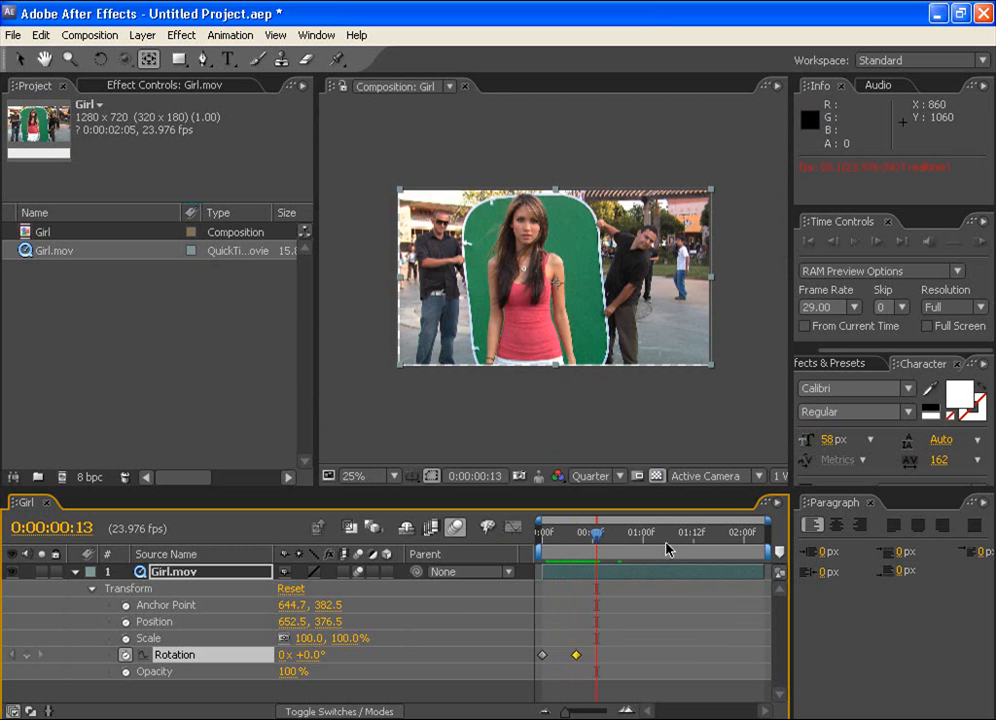
{"action": "left_click_drag", "start_coordinate": [597, 538], "coordinate": [545, 536]}
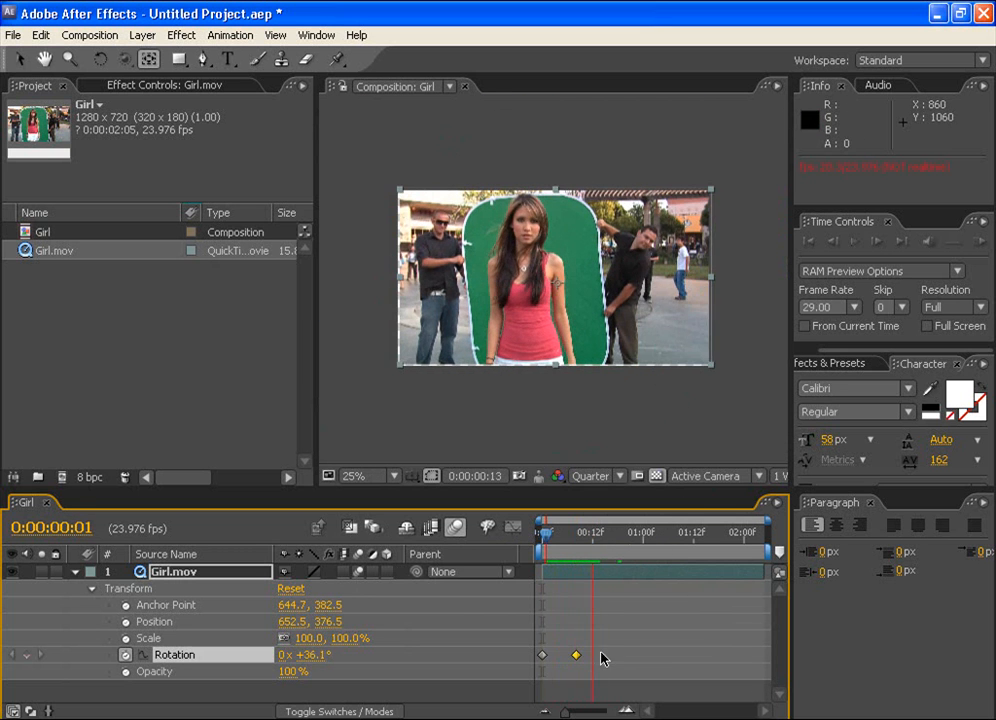
Step: Move the end rotation keyframe to 0:00:00:21 and preview the slower rotation from the start
{"action": "left_click_drag", "start_coordinate": [577, 656], "coordinate": [627, 658]}
{"action": "left_click_drag", "start_coordinate": [586, 534], "coordinate": [542, 535]}
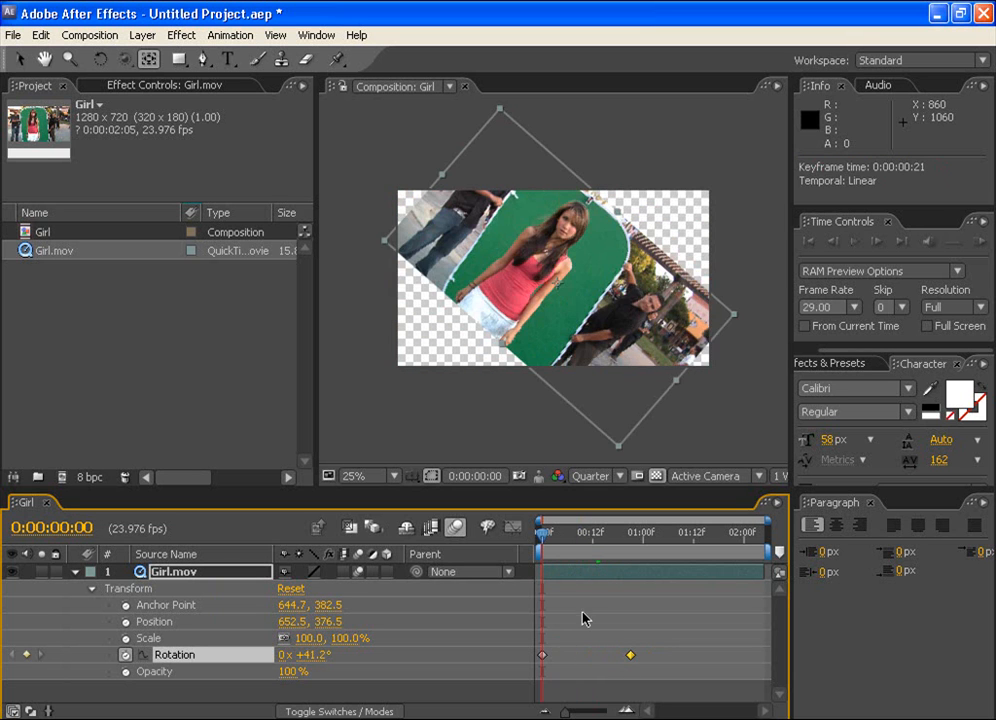
{"action": "key", "text": "space"}
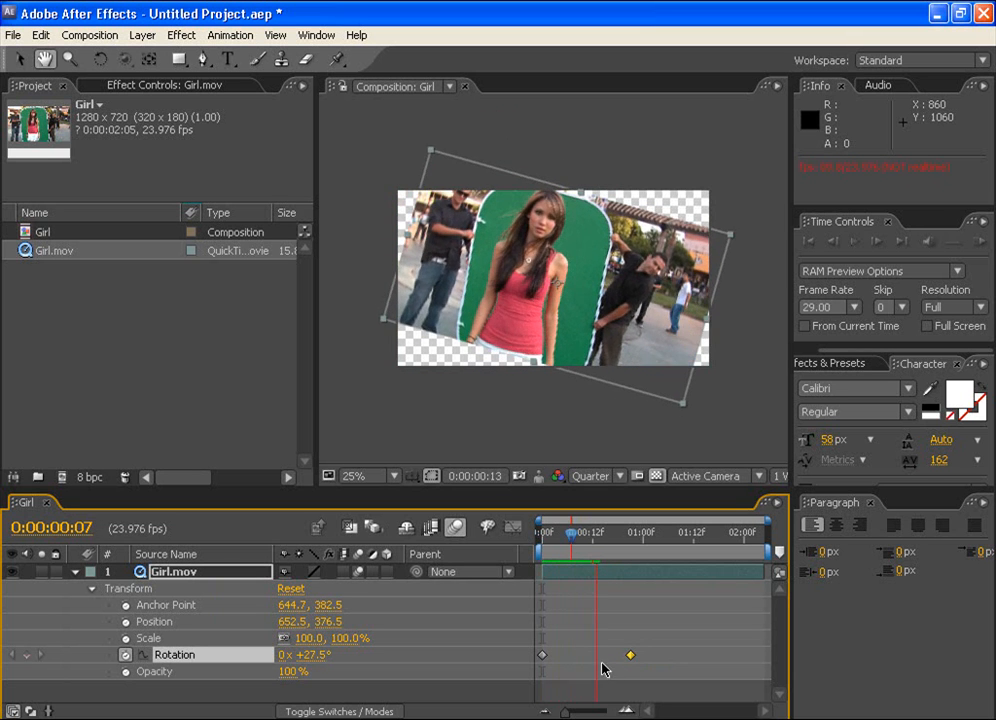
{"action": "key", "text": "space"}
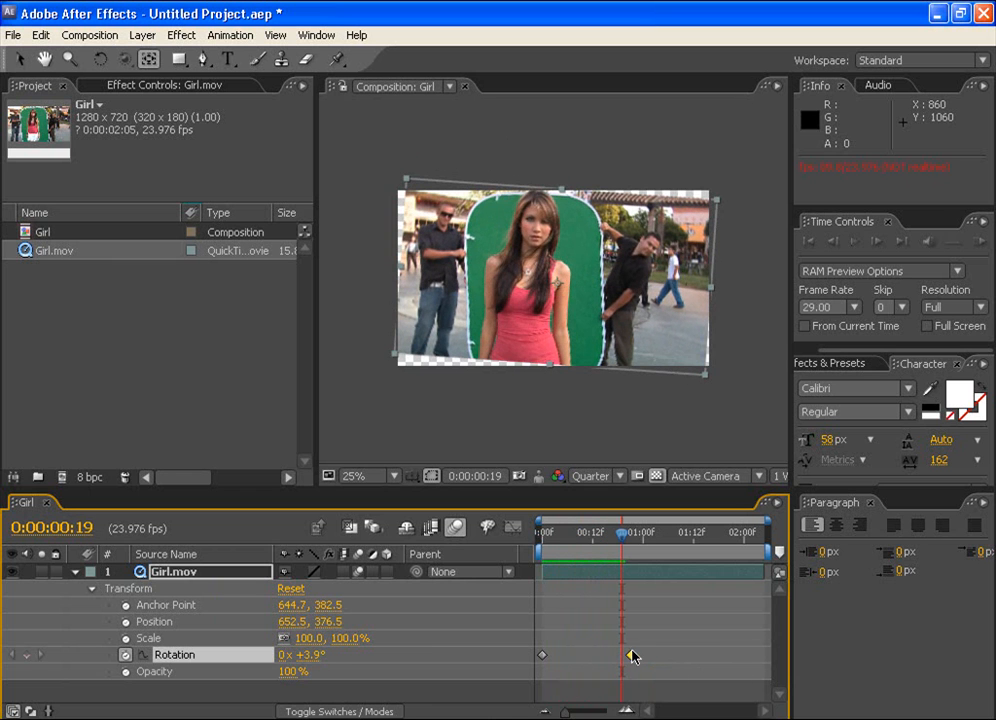
Step: Set the rotation at the 0:00:00:21 keyframe to one full turn plus 40°
{"action": "left_click", "coordinate": [630, 656]}
{"action": "left_click", "coordinate": [630, 543]}
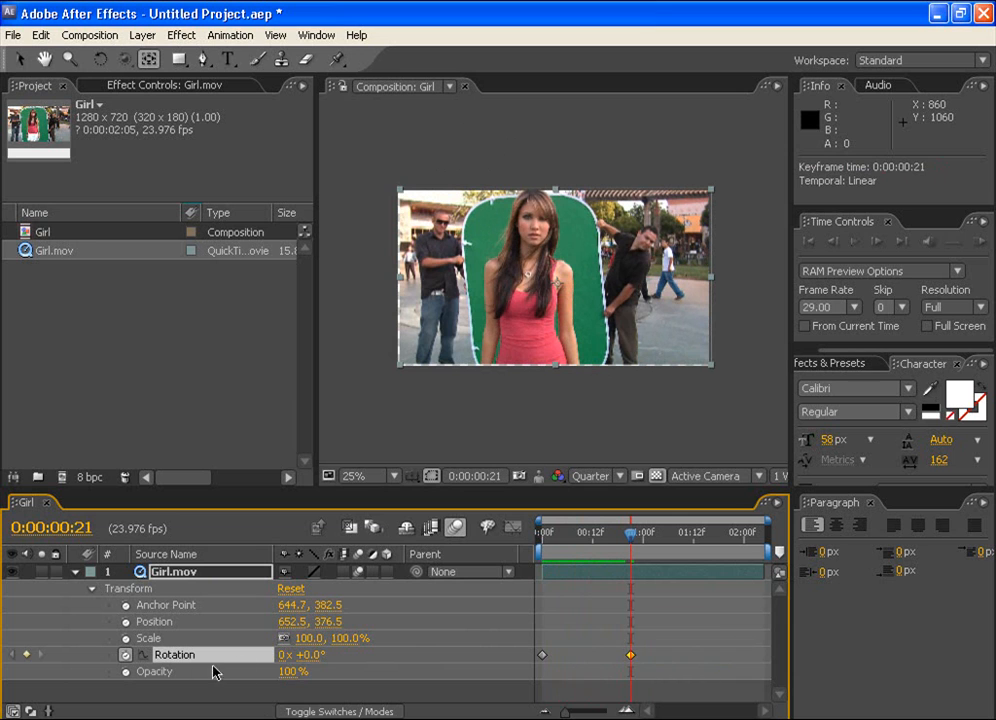
{"action": "left_click_drag", "start_coordinate": [302, 665], "coordinate": [660, 638]}
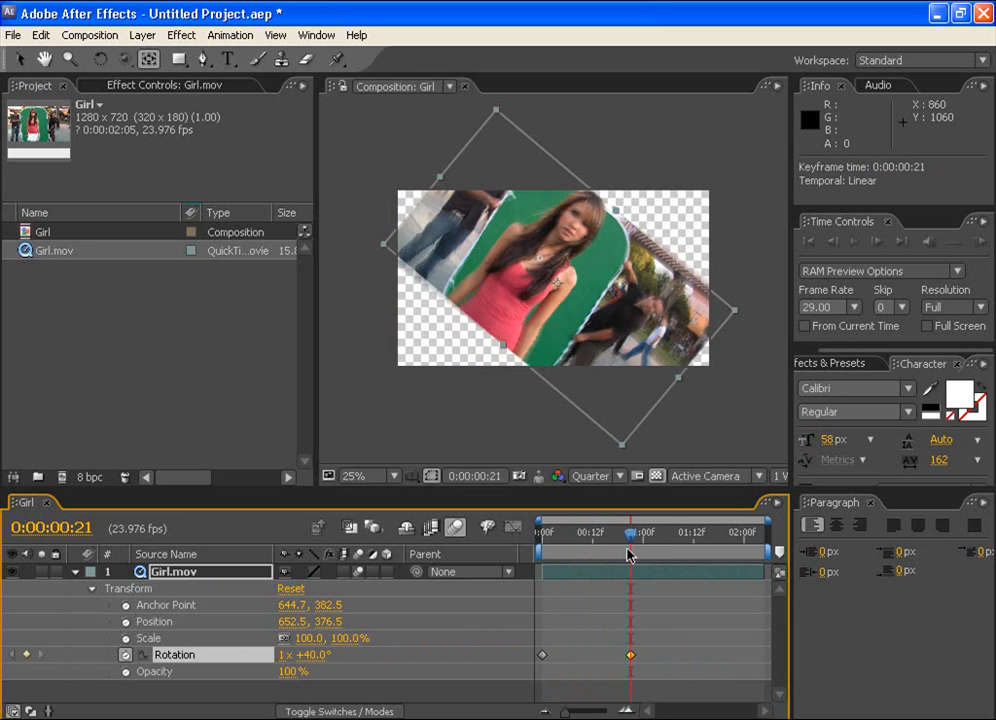
Step: Preview the full-turn rotation from the start, and slow it down by moving the end rotation keyframe near the composition's end
{"action": "left_click_drag", "start_coordinate": [635, 543], "coordinate": [541, 545]}
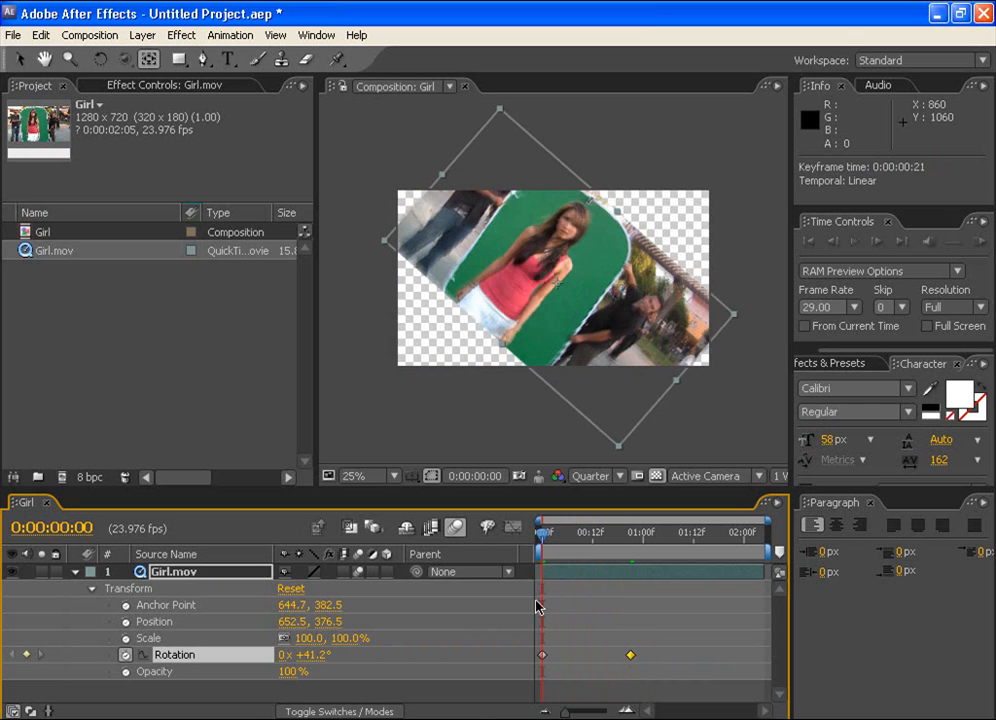
{"action": "key", "text": "space"}
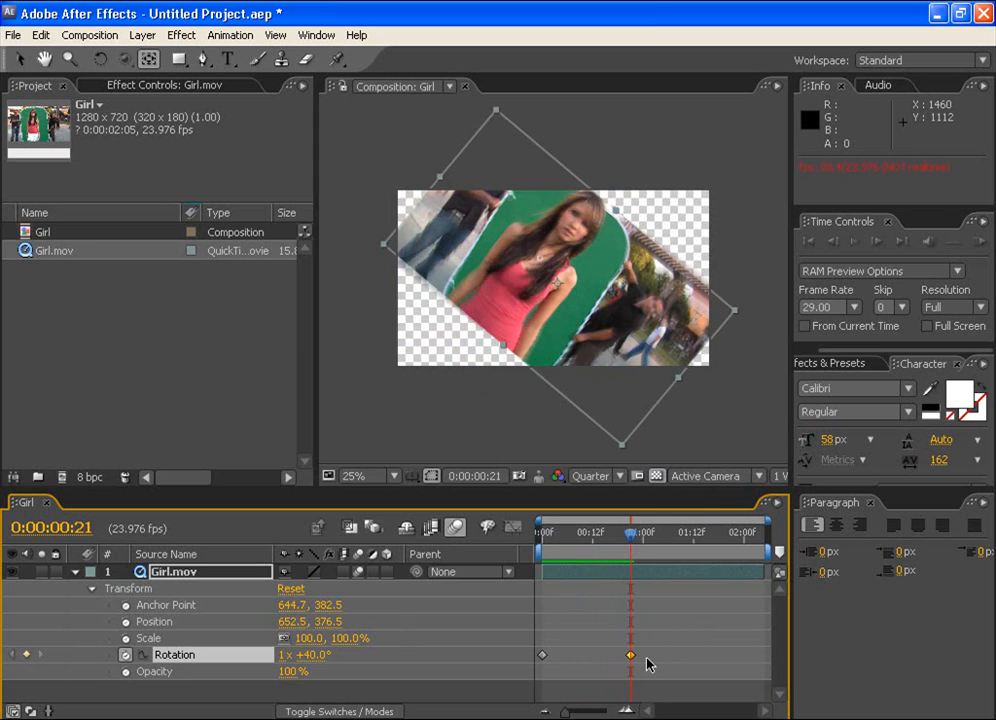
{"action": "left_click_drag", "start_coordinate": [657, 662], "coordinate": [512, 650]}
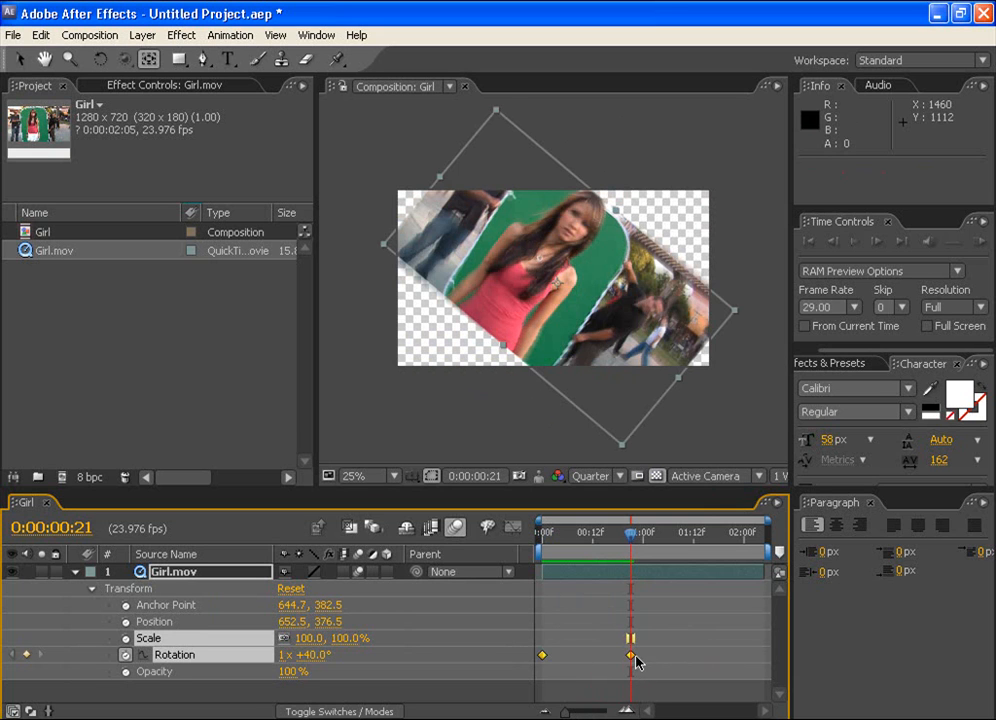
{"action": "left_click_drag", "start_coordinate": [630, 658], "coordinate": [760, 658]}
{"action": "key", "text": "Home"}
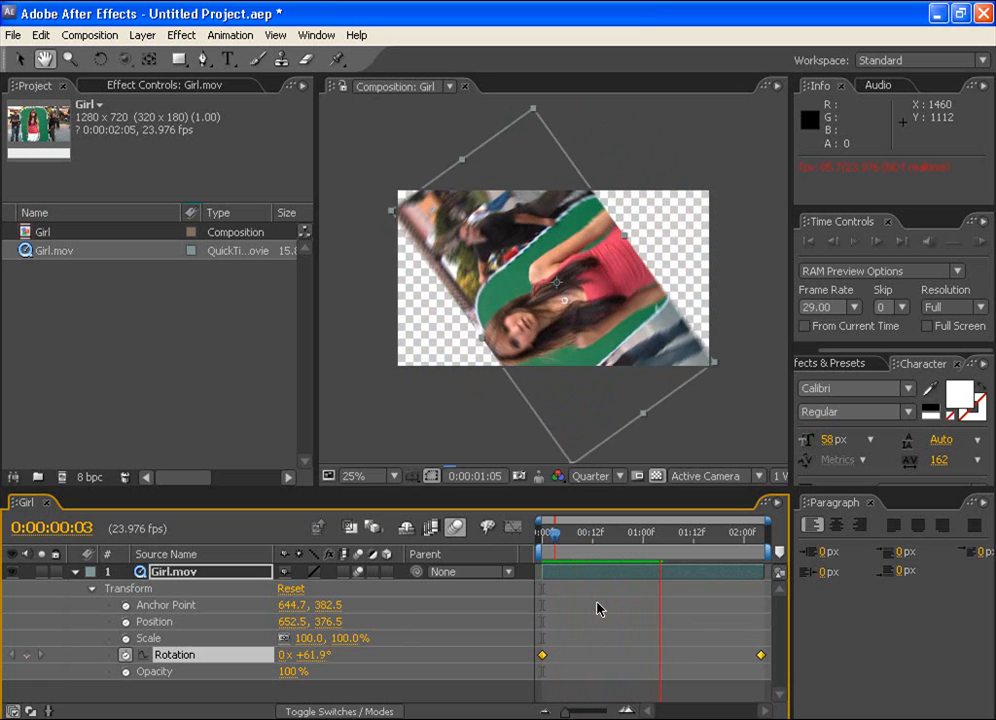
Step: Turn off motion blur for the composition and the Girl.mov layer, and shift both rotation keyframes slightly so the last sits at 0:00:02:05
{"action": "left_click", "coordinate": [456, 533]}
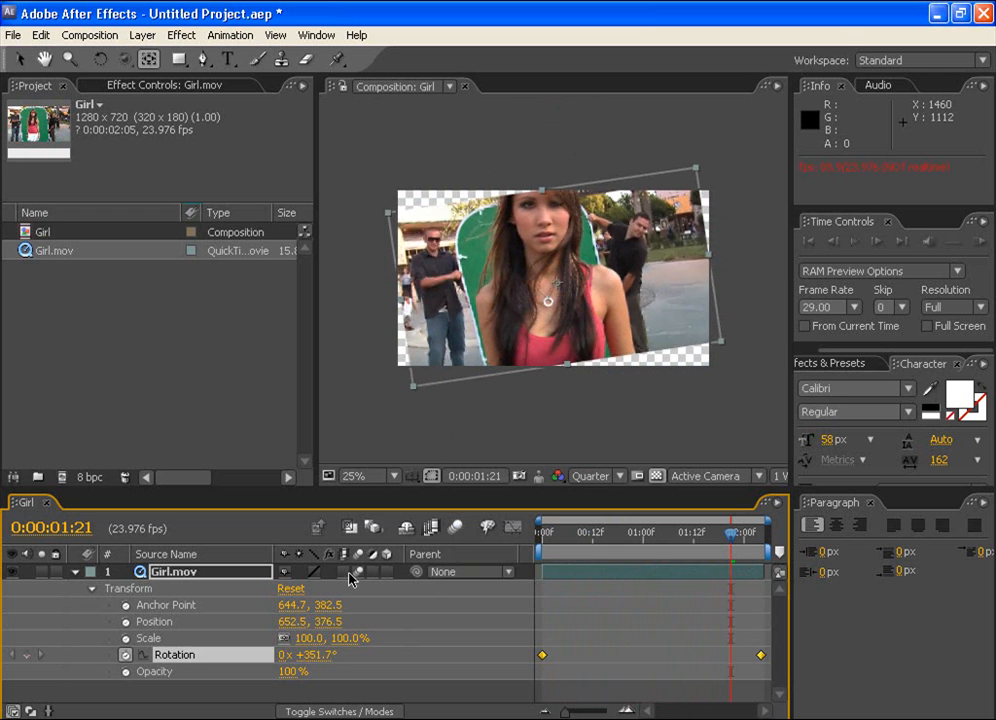
{"action": "mouse_move", "coordinate": [731, 535]}
{"action": "left_mouse_down"}
{"action": "mouse_move", "coordinate": [764, 540]}
{"action": "mouse_move", "coordinate": [743, 540]}
{"action": "left_mouse_up"}
{"action": "left_click_drag", "start_coordinate": [760, 656], "coordinate": [660, 668]}
{"action": "left_click_drag", "start_coordinate": [598, 668], "coordinate": [770, 668]}
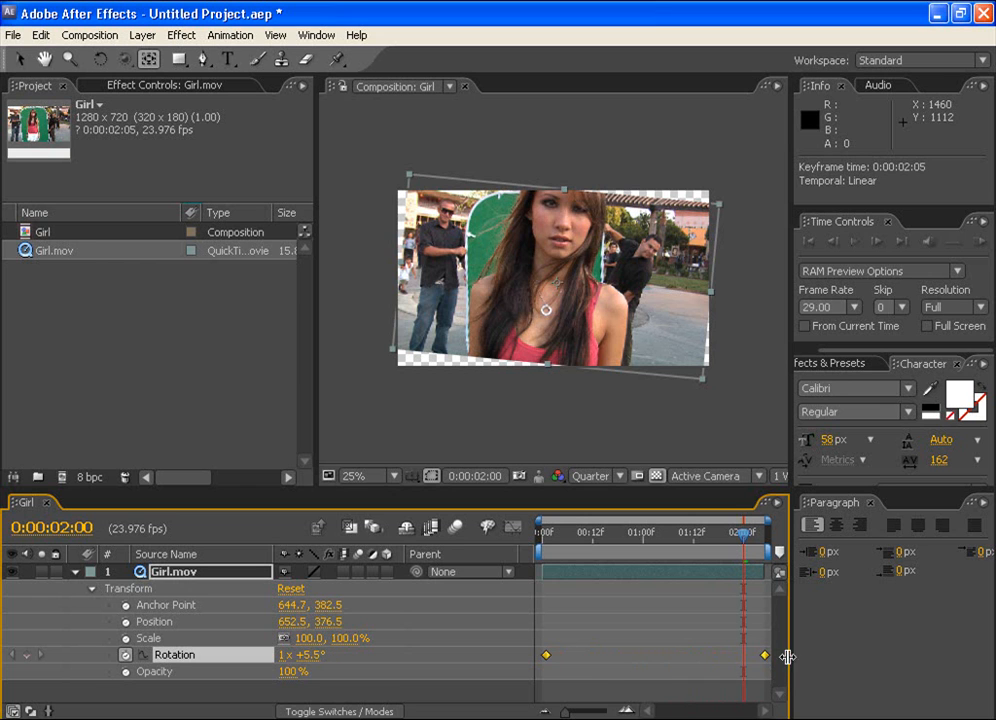
Step: Move the end rotation keyframe to about 0:00:00:07 and copy both rotation keyframes
{"action": "left_click_drag", "start_coordinate": [763, 660], "coordinate": [571, 658]}
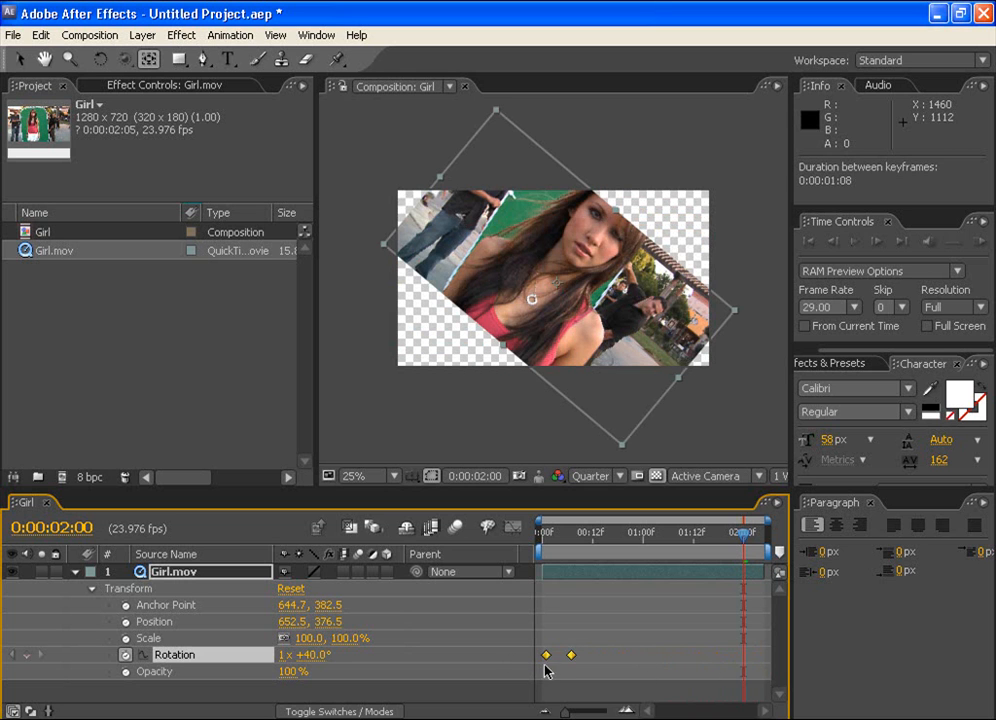
{"action": "left_click", "coordinate": [554, 673]}
{"action": "left_click_drag", "start_coordinate": [588, 659], "coordinate": [524, 656]}
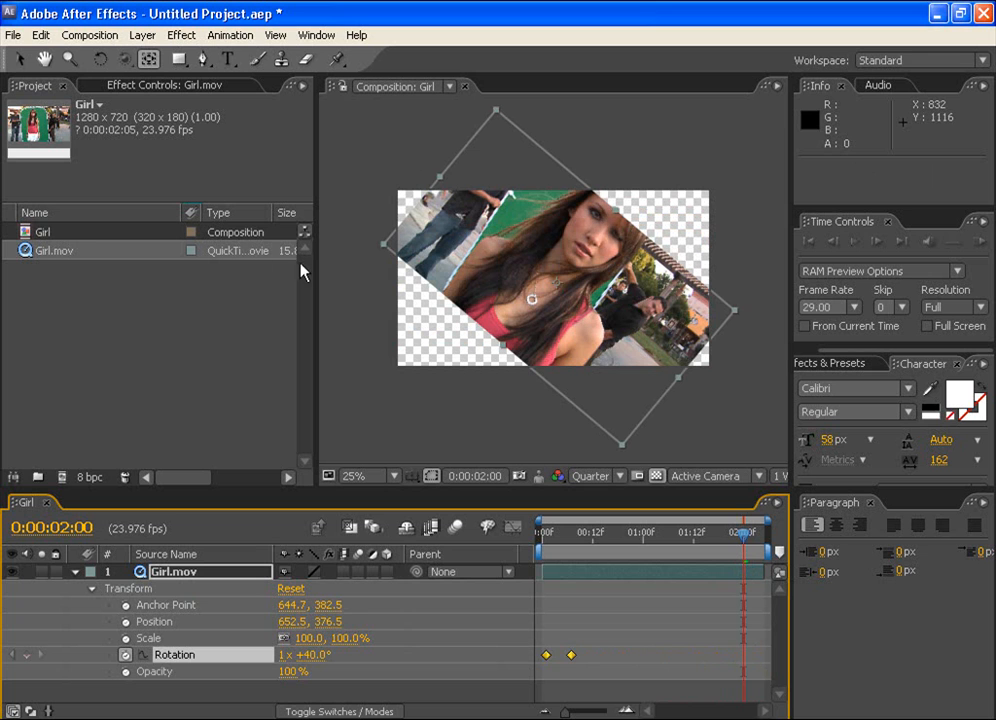
{"action": "left_click", "coordinate": [42, 36]}
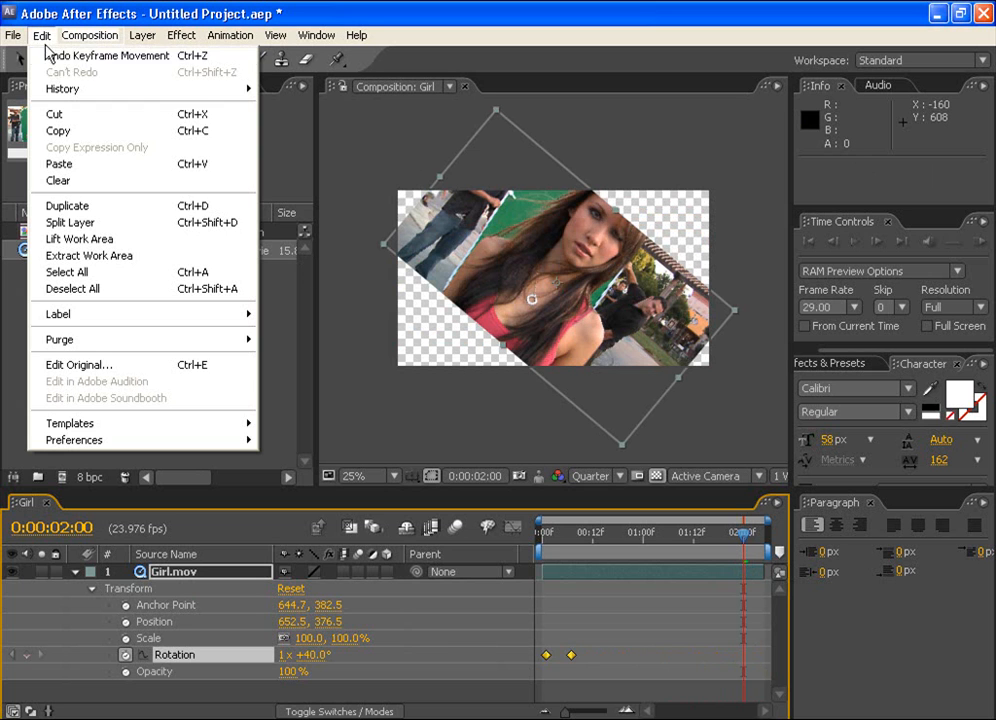
{"action": "left_click", "coordinate": [55, 131]}
Step: Paste the two rotation keyframes at 0:00:00:20 and preview the repeated spin from the start
{"action": "left_click_drag", "start_coordinate": [745, 532], "coordinate": [628, 543]}
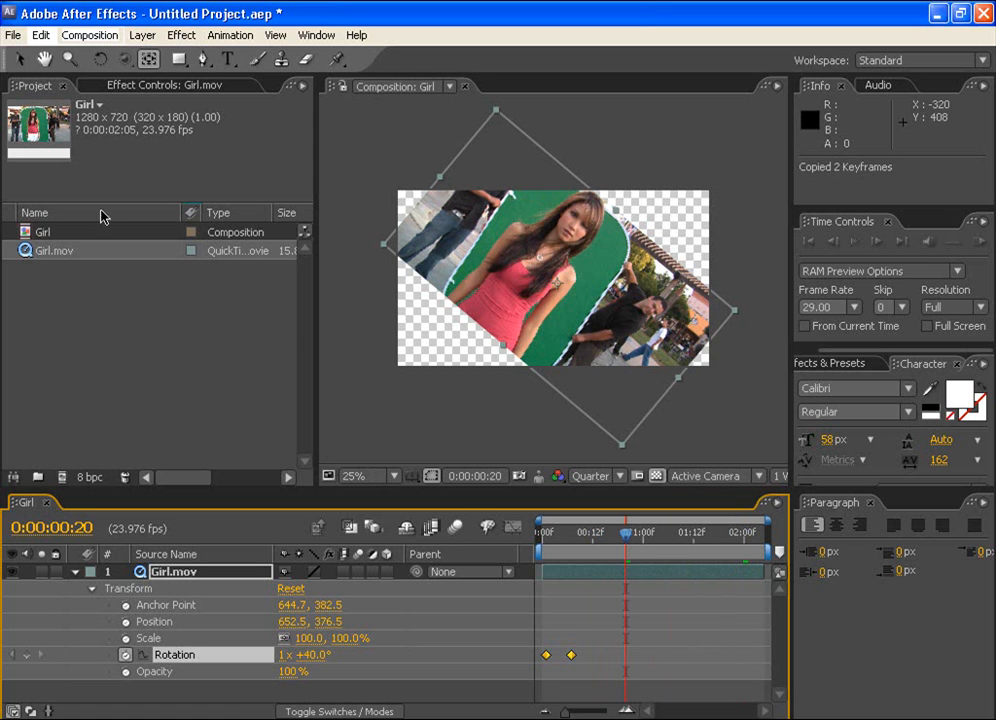
{"action": "left_click", "coordinate": [41, 35]}
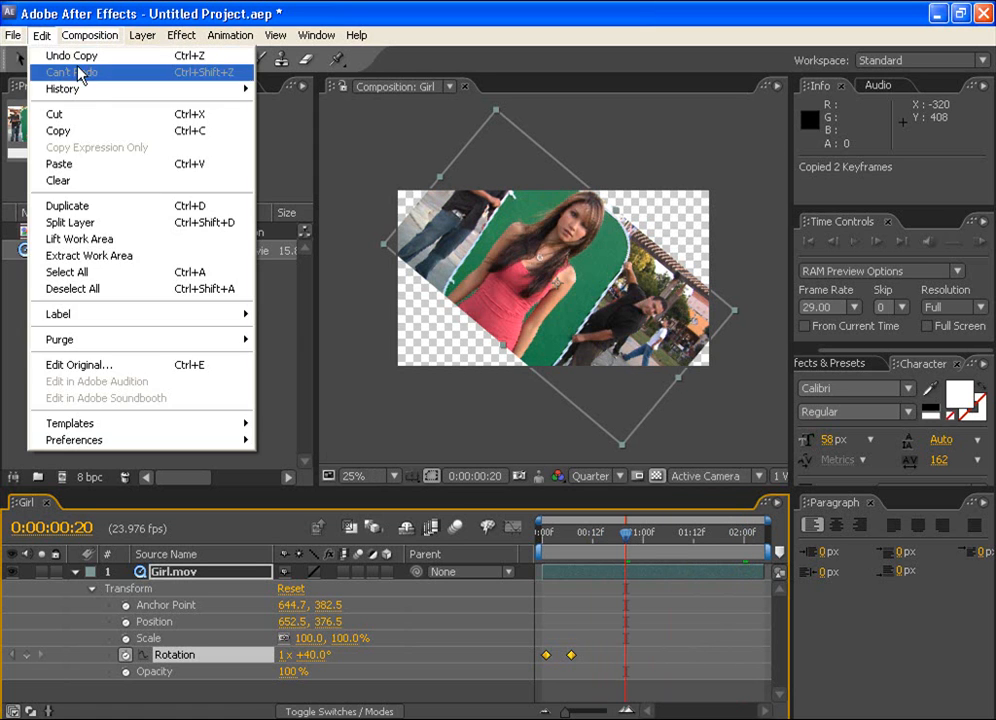
{"action": "left_click", "coordinate": [60, 164]}
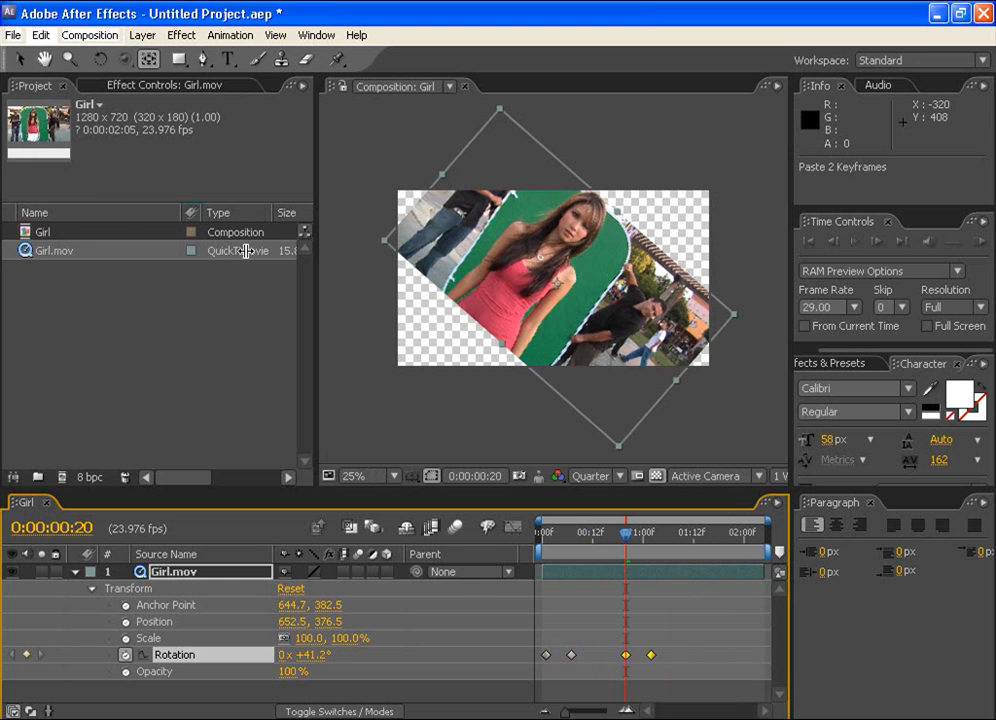
{"action": "left_click", "coordinate": [638, 673]}
{"action": "left_click_drag", "start_coordinate": [626, 540], "coordinate": [507, 534]}
{"action": "key", "text": "space"}
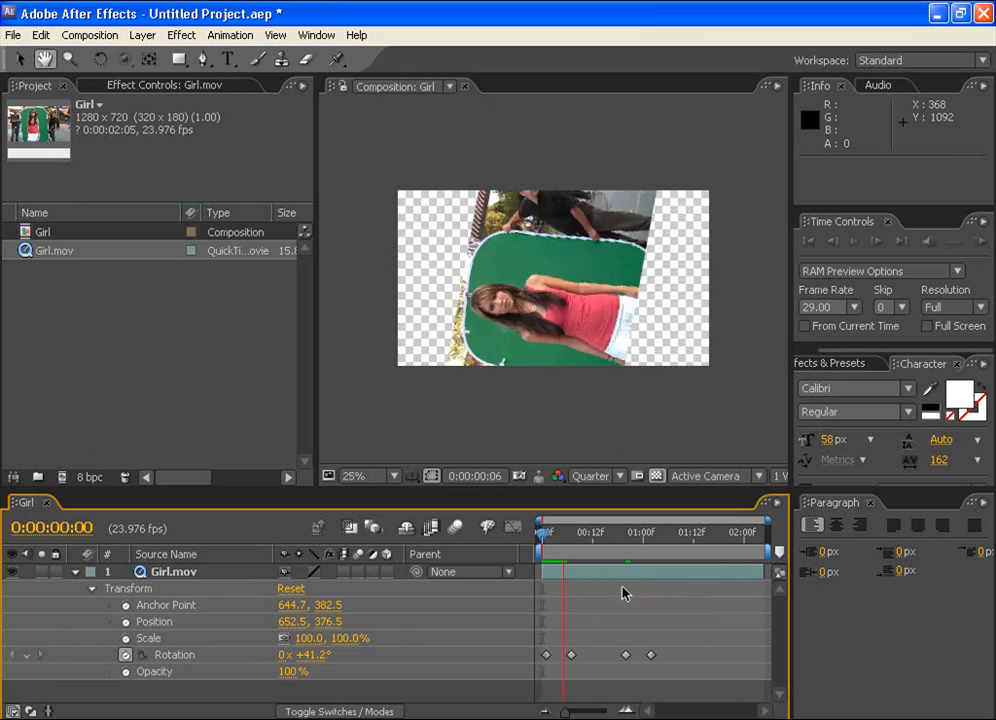
Step: Delete the rotation keyframe at 0:00:00:20, preview the animation, and delete all remaining rotation keyframes
{"action": "left_click", "coordinate": [625, 655]}
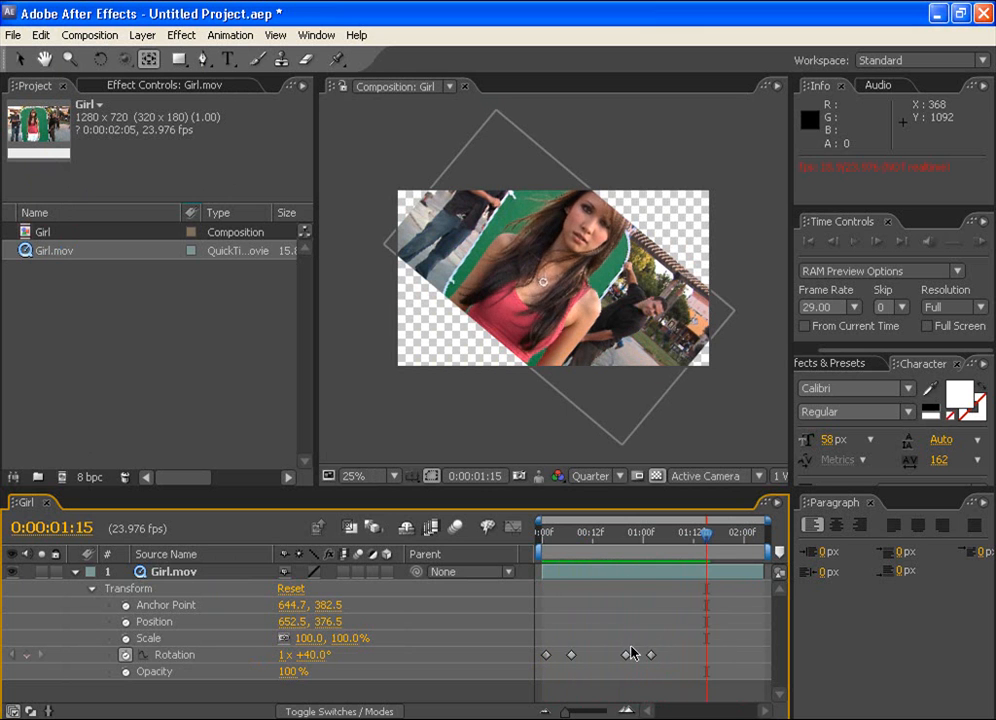
{"action": "key", "text": "Delete"}
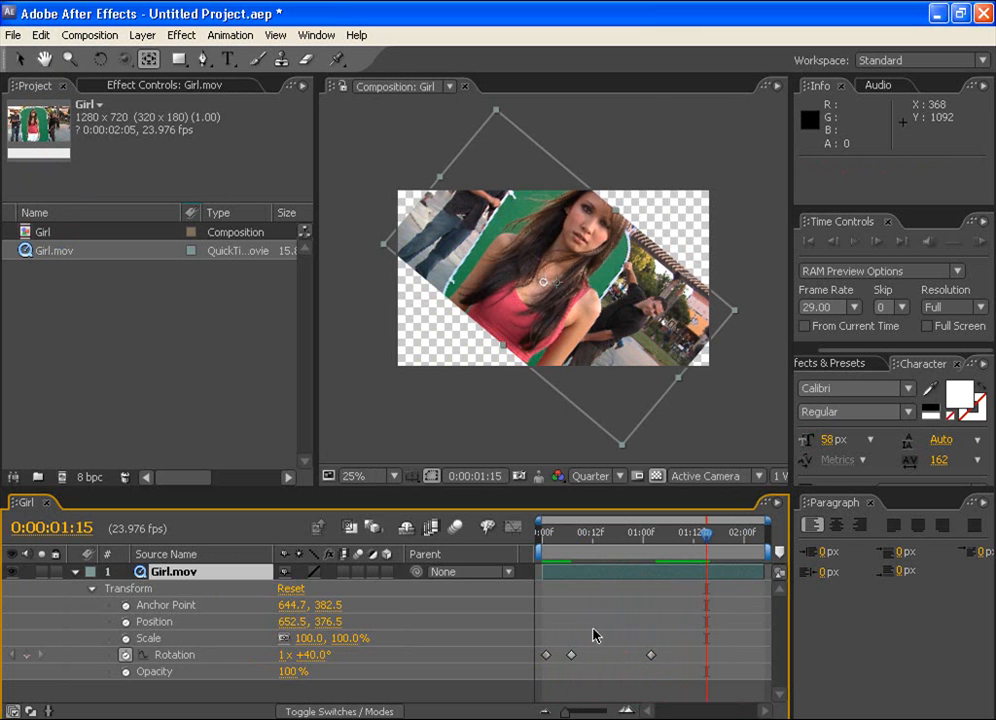
{"action": "key", "text": "KP_0"}
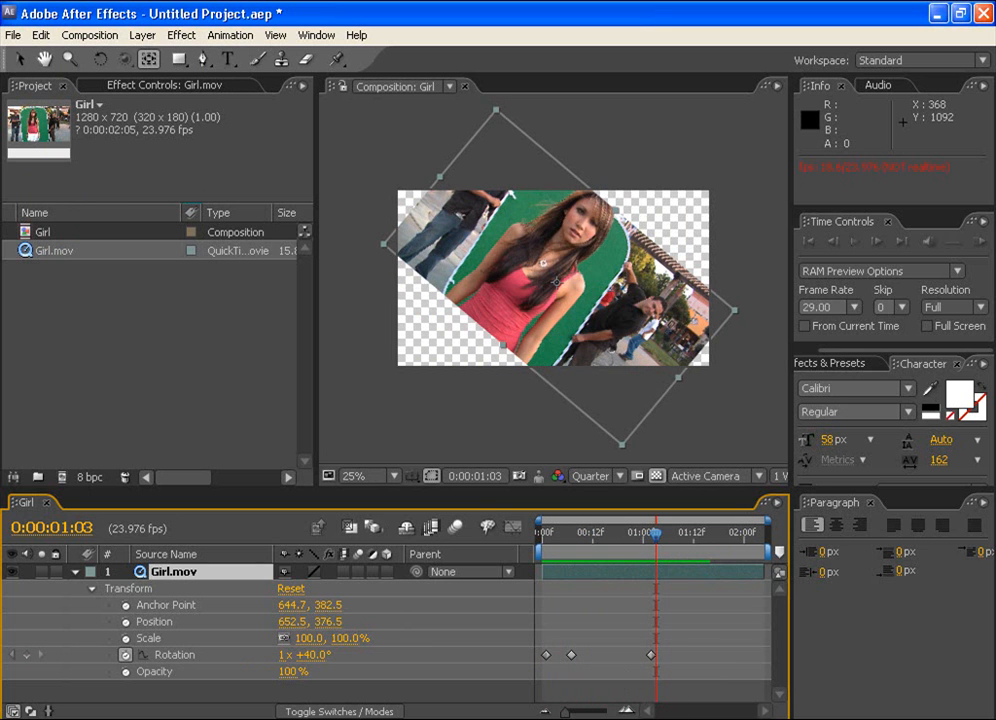
{"action": "left_click_drag", "start_coordinate": [665, 666], "coordinate": [500, 658]}
{"action": "key", "text": "Delete"}
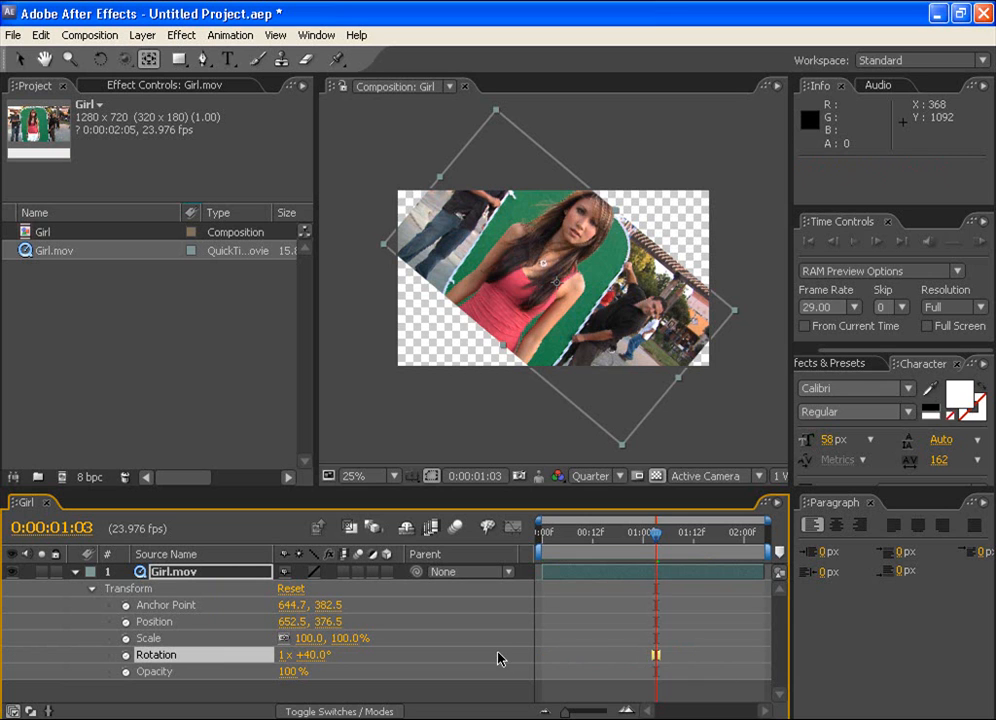
Step: Go through the Anchor Point, Position, Scale, Rotation and Opacity properties one by one and collapse the Girl.mov layer
{"action": "left_click", "coordinate": [185, 605]}
{"action": "left_click", "coordinate": [173, 621]}
{"action": "left_click", "coordinate": [177, 644]}
{"action": "left_click", "coordinate": [179, 657]}
{"action": "left_click", "coordinate": [182, 675]}
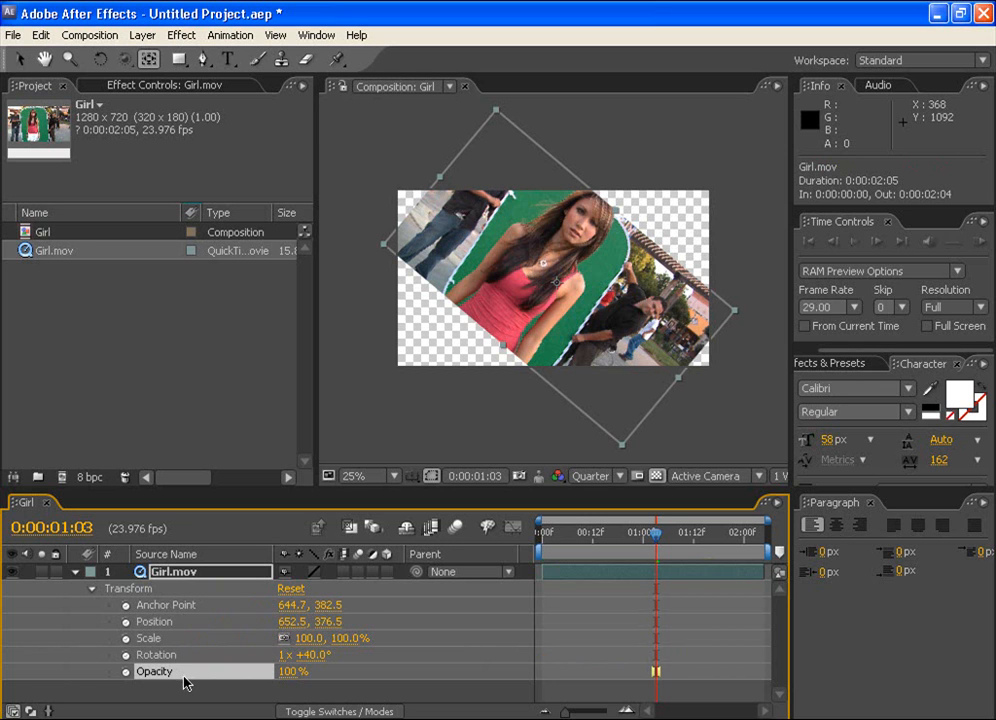
{"action": "left_click", "coordinate": [93, 590]}
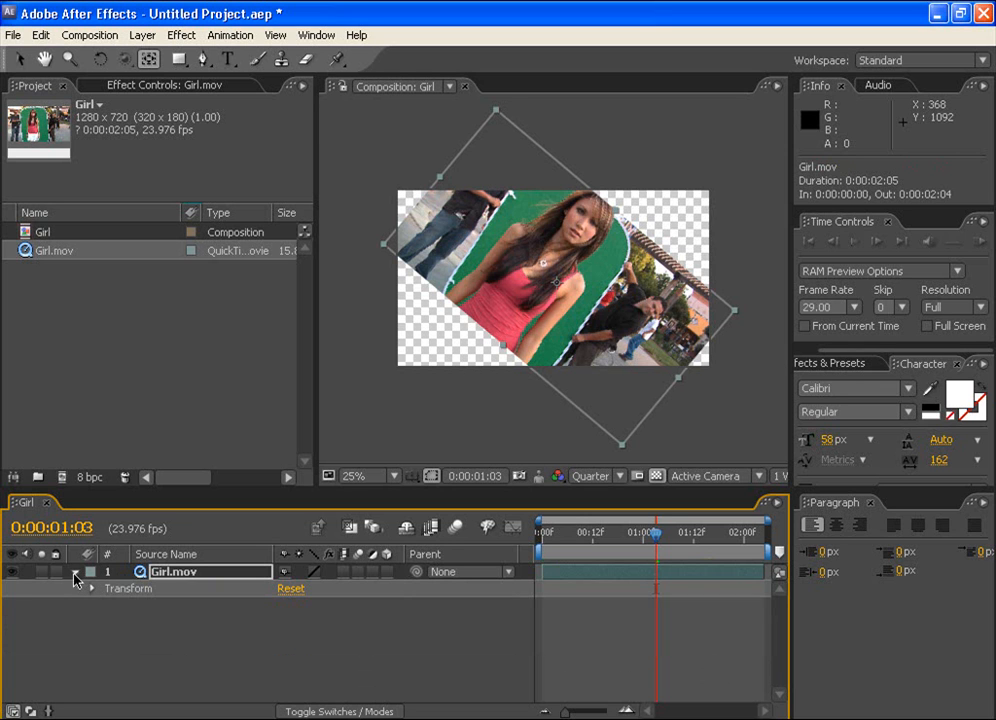
{"action": "left_click", "coordinate": [75, 572]}
Step: Select the Girl.mov layer and reveal only its Opacity, Scale, Rotation and Position in turn, then collapse it
{"action": "left_click", "coordinate": [221, 577]}
{"action": "left_click", "coordinate": [224, 612]}
{"action": "left_click", "coordinate": [233, 578]}
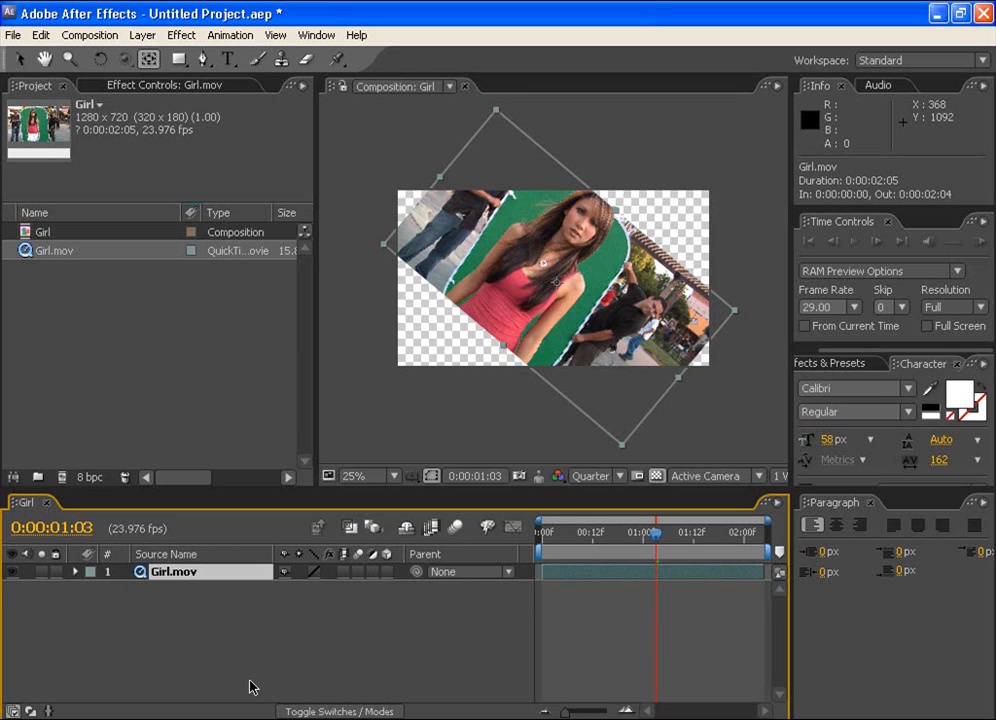
{"action": "key", "text": "t"}
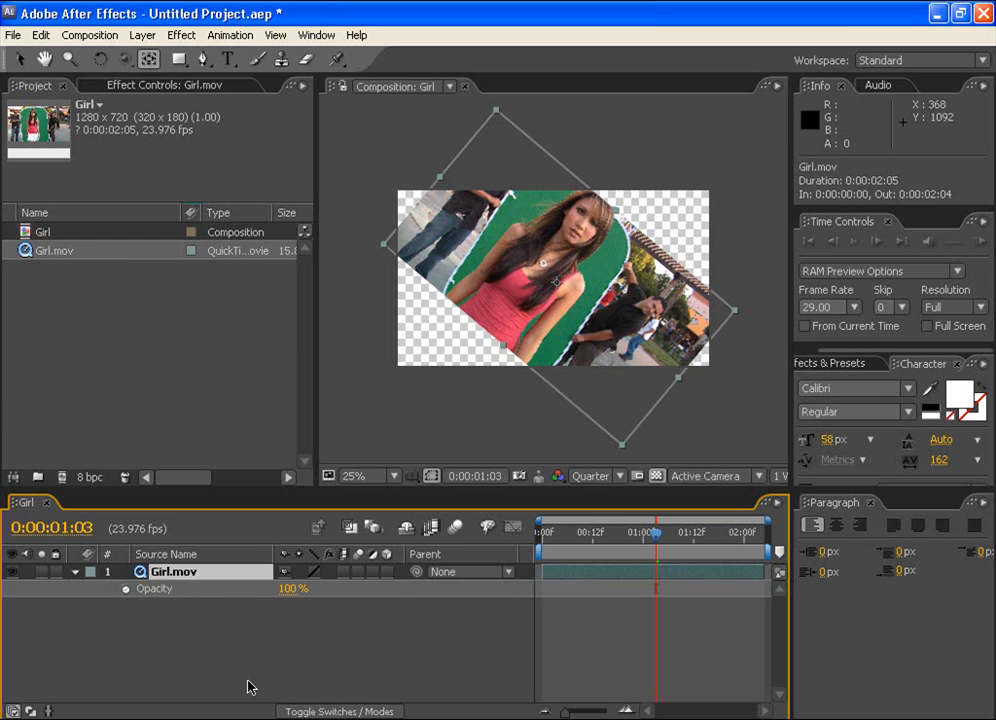
{"action": "key", "text": "s"}
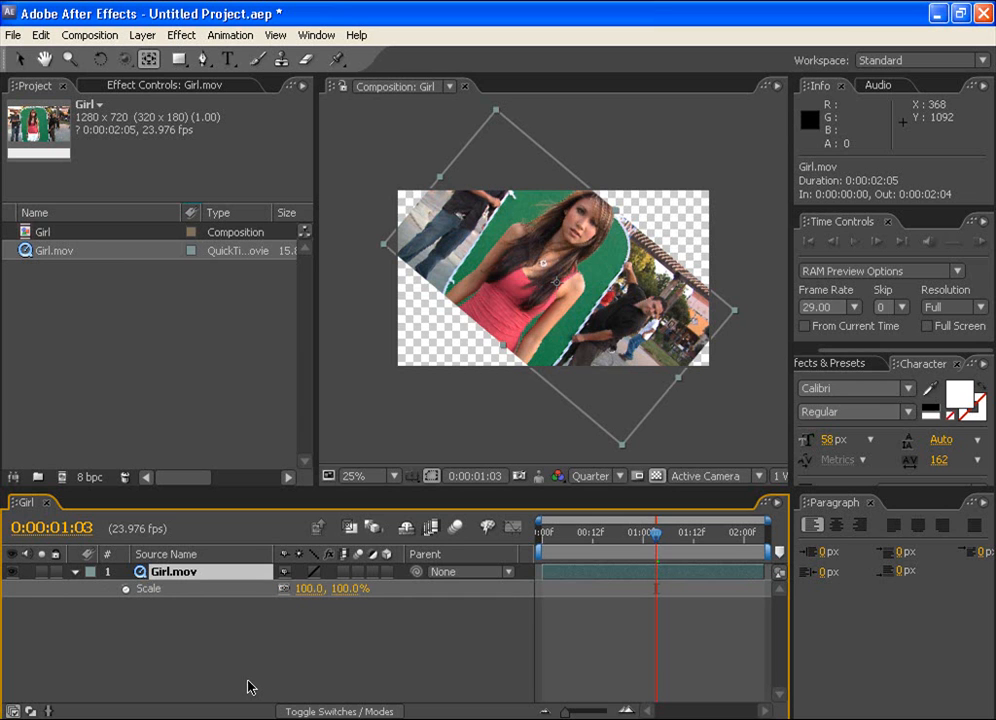
{"action": "key", "text": "r"}
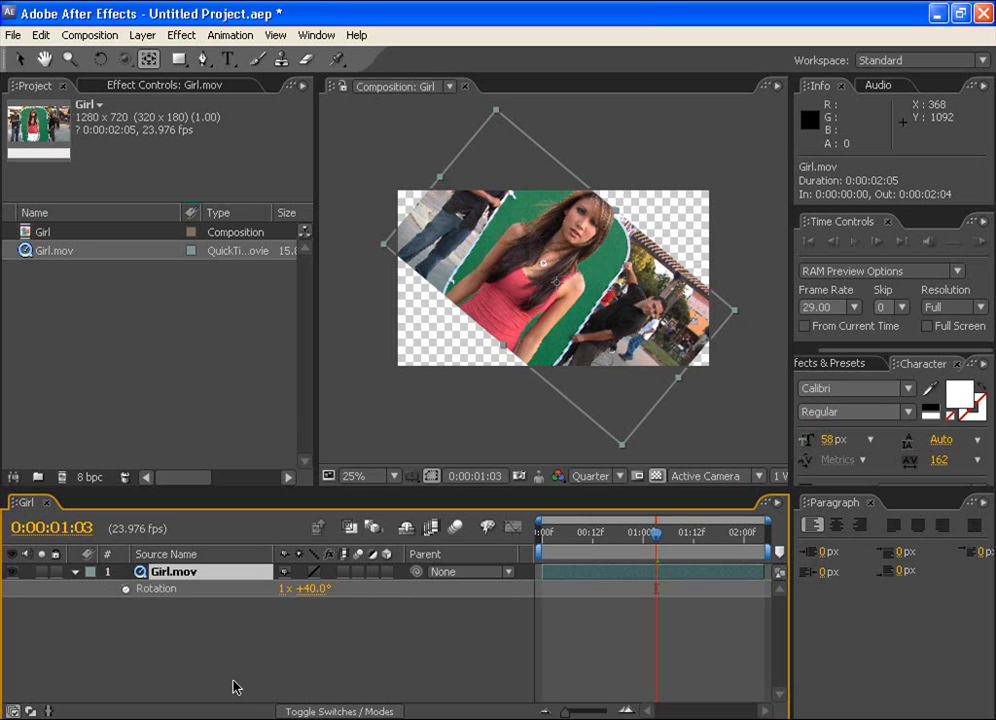
{"action": "key", "text": "p"}
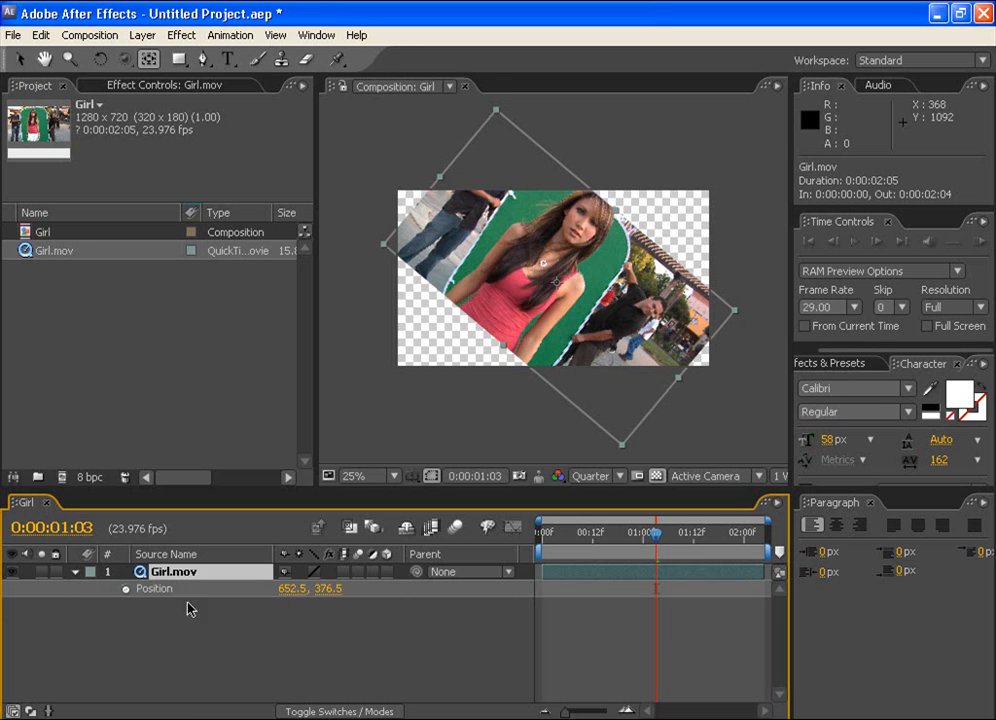
{"action": "left_click", "coordinate": [77, 572]}
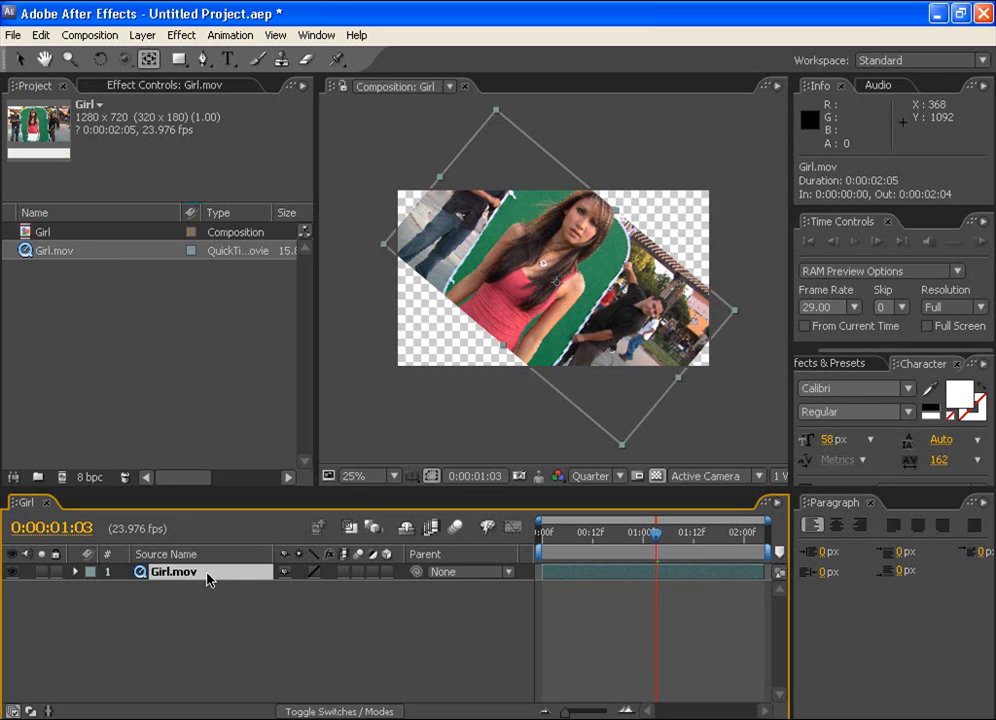
Step: Show Opacity, Scale, Rotation and Position together under the Girl.mov layer, restore the Selection tool, and collapse the layer
{"action": "key", "text": "ctrl+t"}
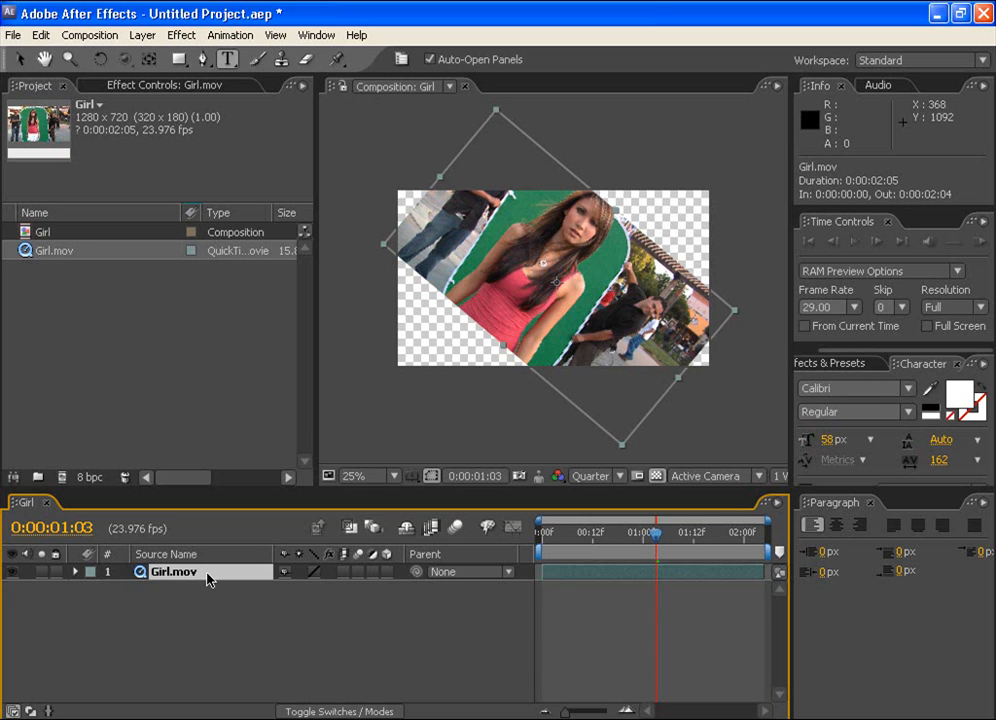
{"action": "key", "text": "t"}
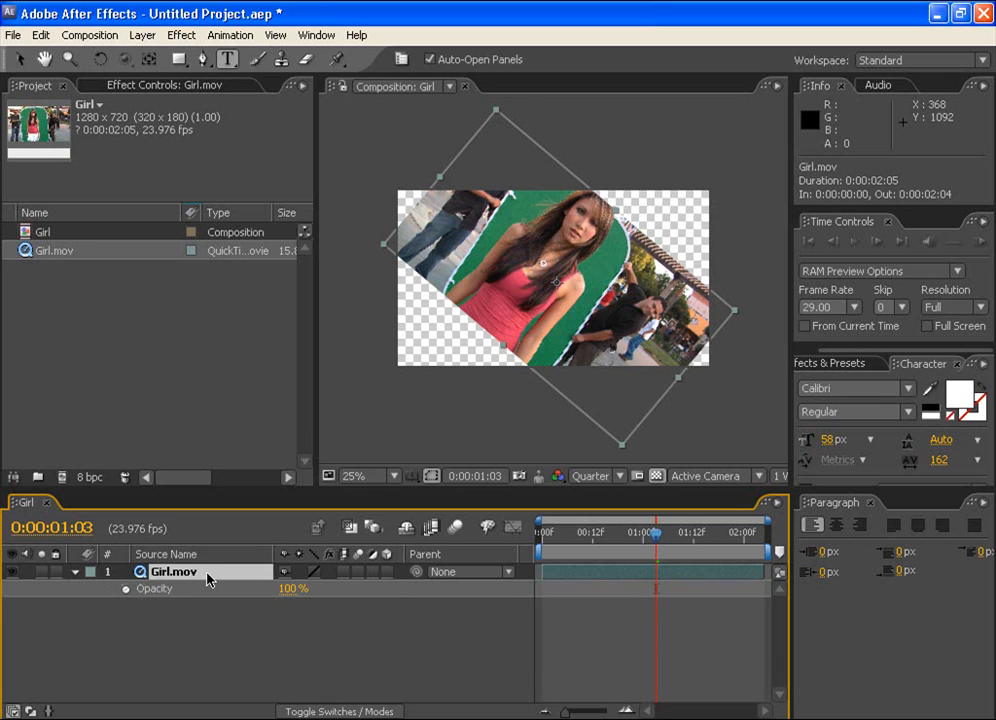
{"action": "key", "text": "shift+s"}
{"action": "key", "text": "shift+r"}
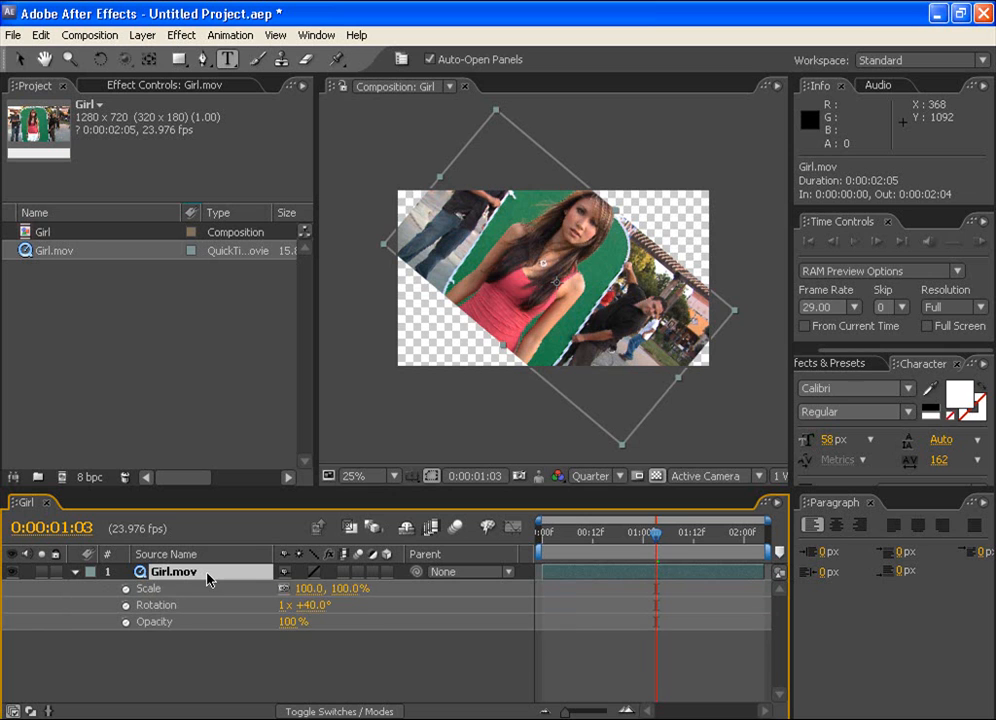
{"action": "key", "text": "shift+p"}
{"action": "left_click", "coordinate": [24, 60]}
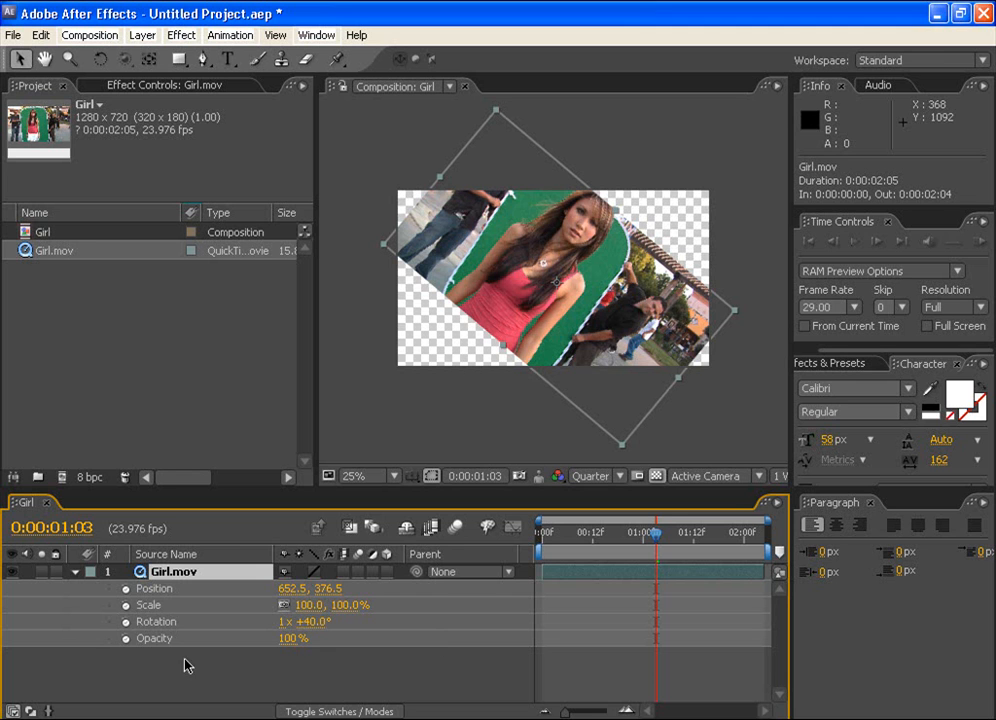
{"action": "left_click", "coordinate": [130, 638]}
{"action": "left_click_drag", "start_coordinate": [140, 633], "coordinate": [127, 592]}
{"action": "left_click", "coordinate": [182, 670]}
{"action": "left_click", "coordinate": [77, 572]}
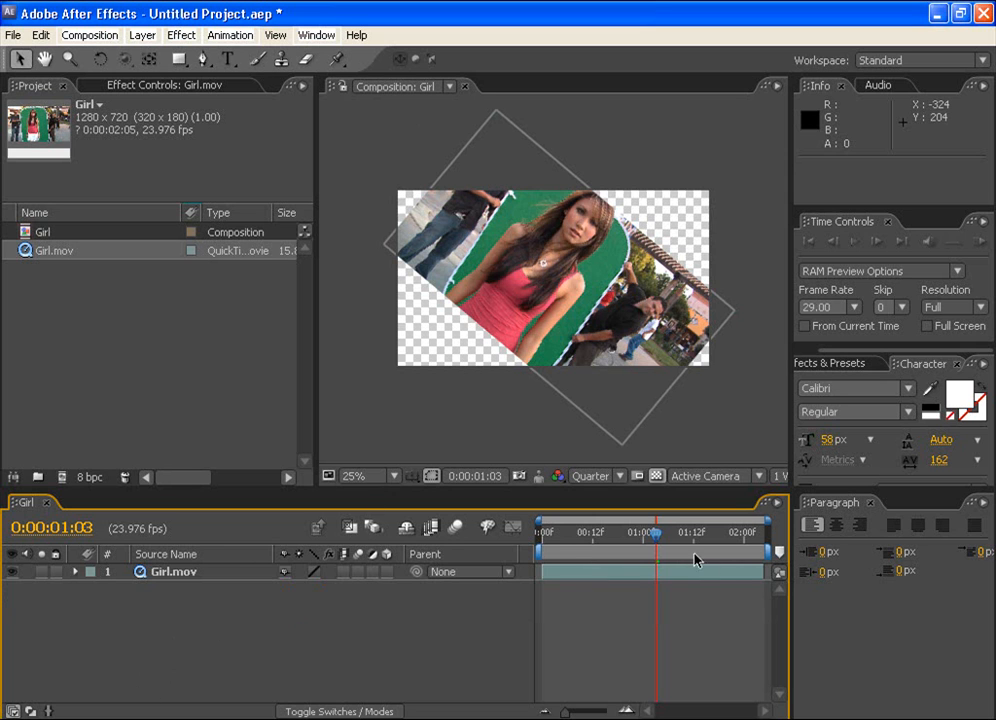
Step: Expand the full Transform group of the Girl.mov layer for comparison, then collapse the layer and select it
{"action": "left_click", "coordinate": [75, 572]}
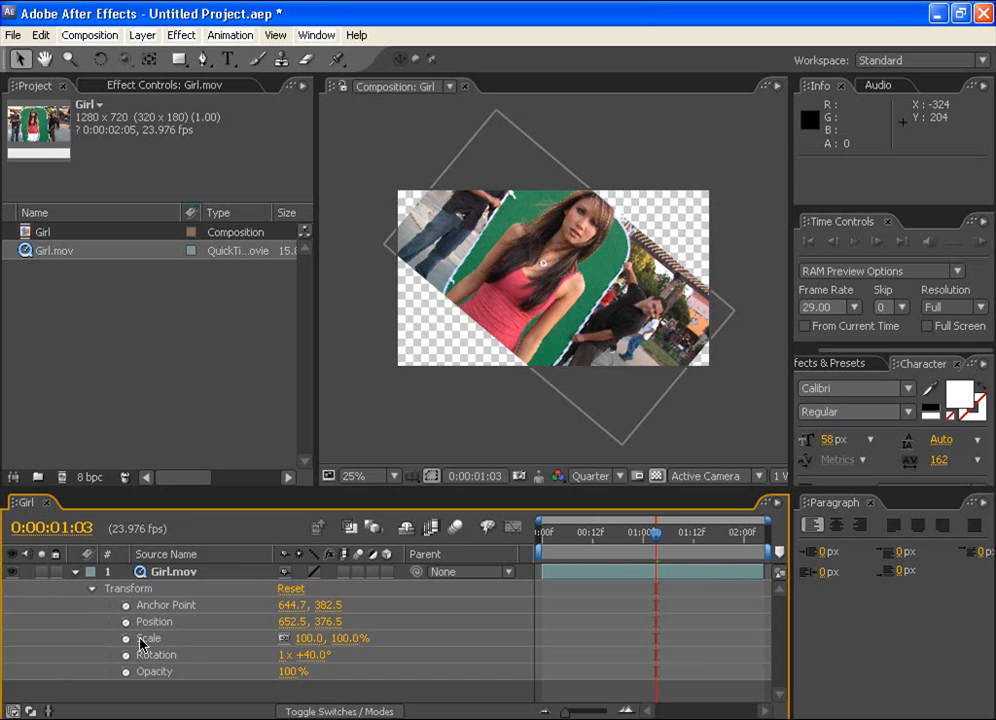
{"action": "left_click", "coordinate": [92, 588]}
{"action": "left_click", "coordinate": [92, 588]}
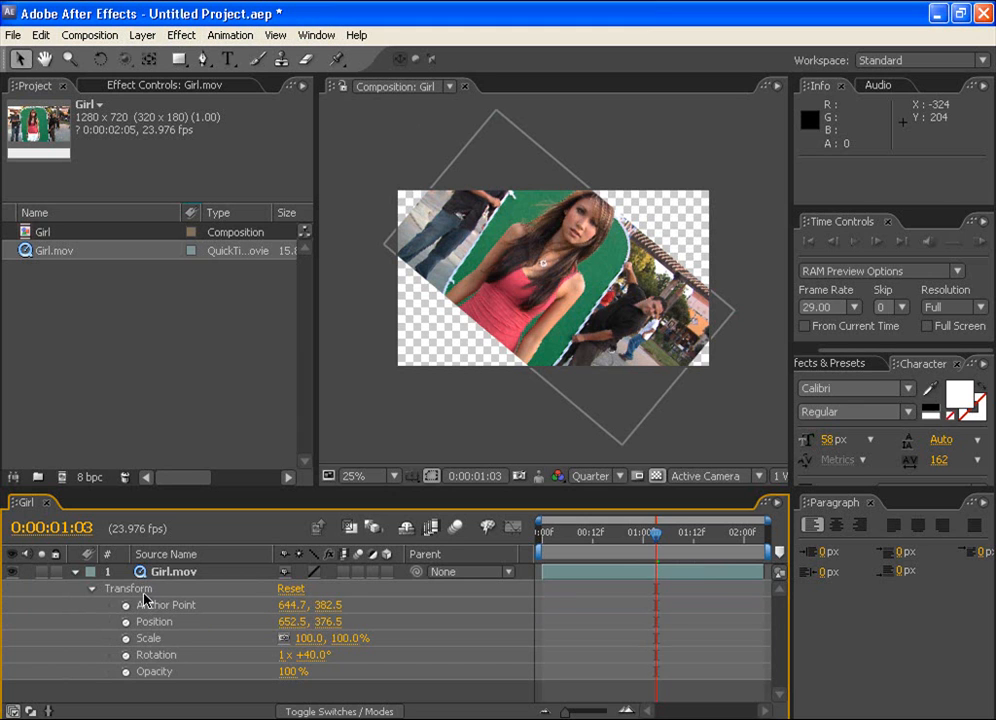
{"action": "left_click", "coordinate": [143, 592]}
{"action": "key", "text": "t"}
{"action": "key", "text": "t"}
{"action": "left_click", "coordinate": [167, 577]}
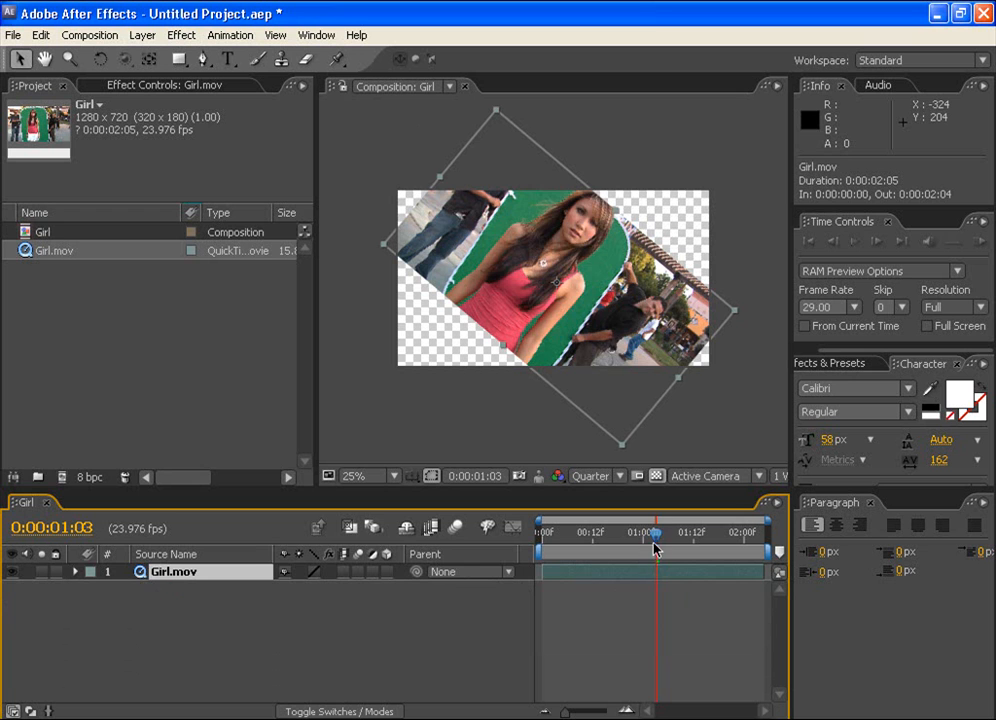
Step: Return to the start of the composition and reset all transform properties of the Girl.mov layer
{"action": "key", "text": "Home"}
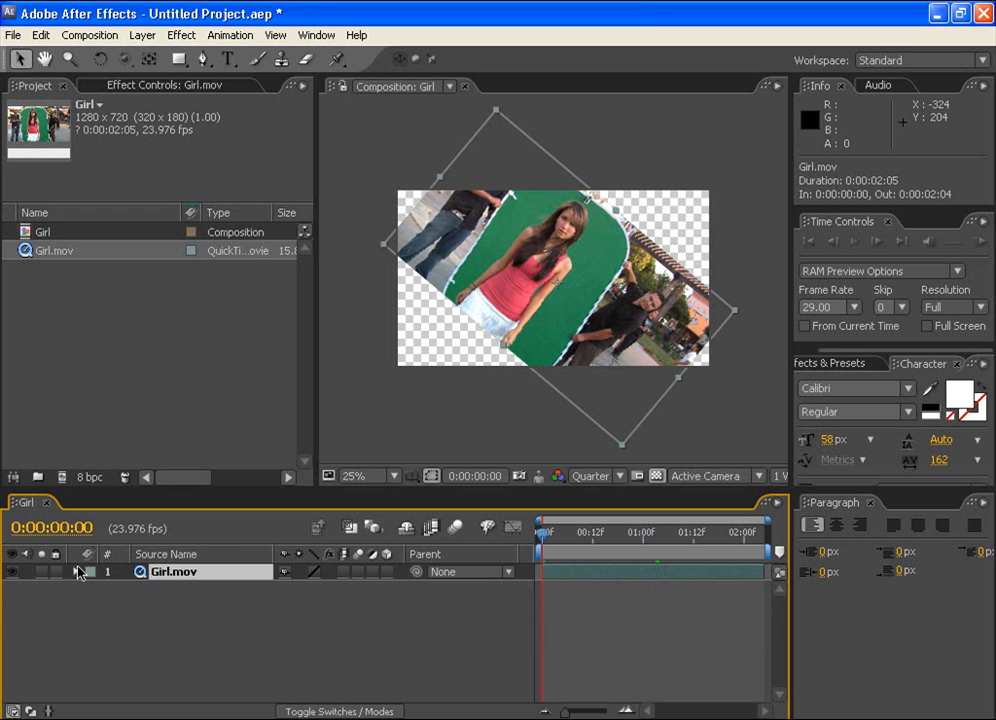
{"action": "left_click", "coordinate": [76, 572]}
{"action": "left_click", "coordinate": [290, 589]}
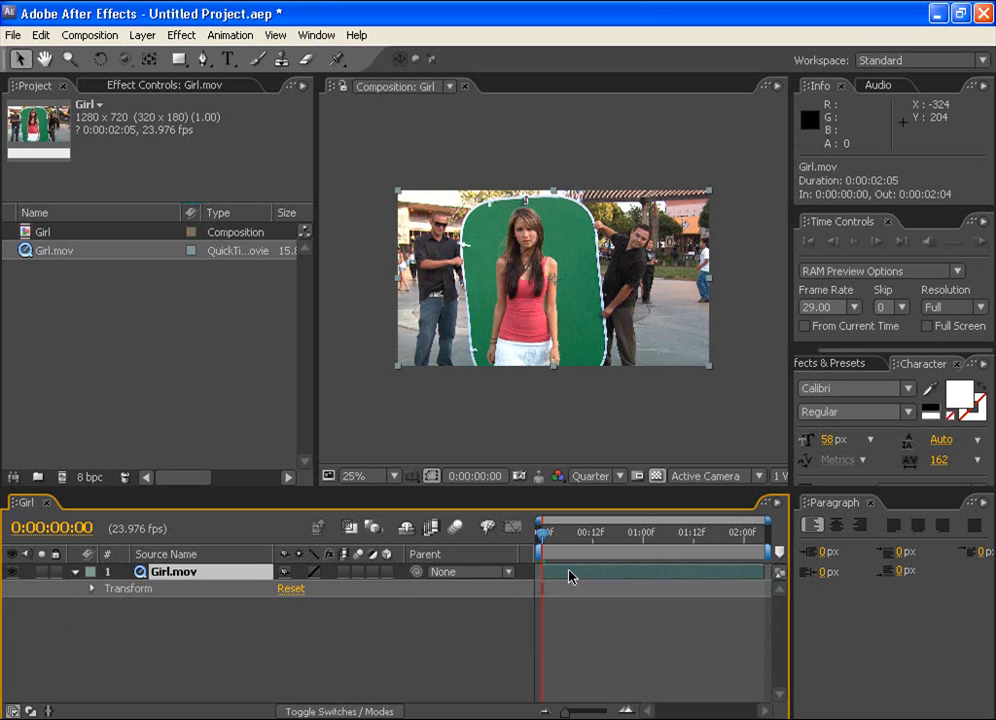
Step: Collapse the Girl.mov layer at the start of the composition and apply the Fast Blur effect to it
{"action": "mouse_move", "coordinate": [546, 541]}
{"action": "left_mouse_down"}
{"action": "mouse_move", "coordinate": [758, 541]}
{"action": "mouse_move", "coordinate": [540, 541]}
{"action": "left_mouse_up"}
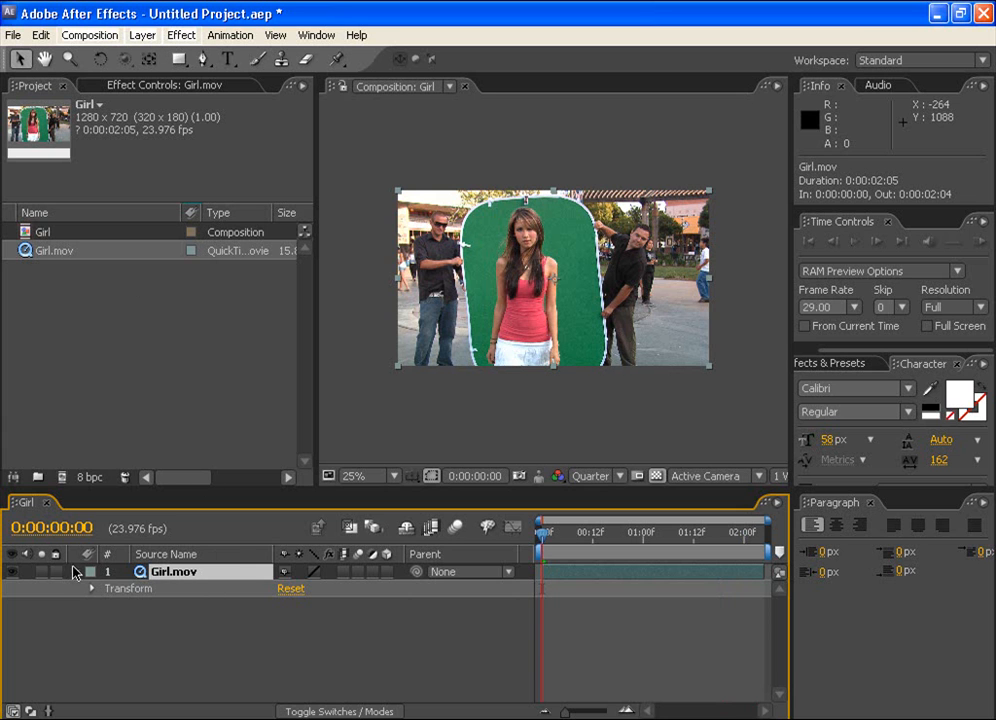
{"action": "left_click", "coordinate": [74, 571]}
{"action": "left_click", "coordinate": [182, 35]}
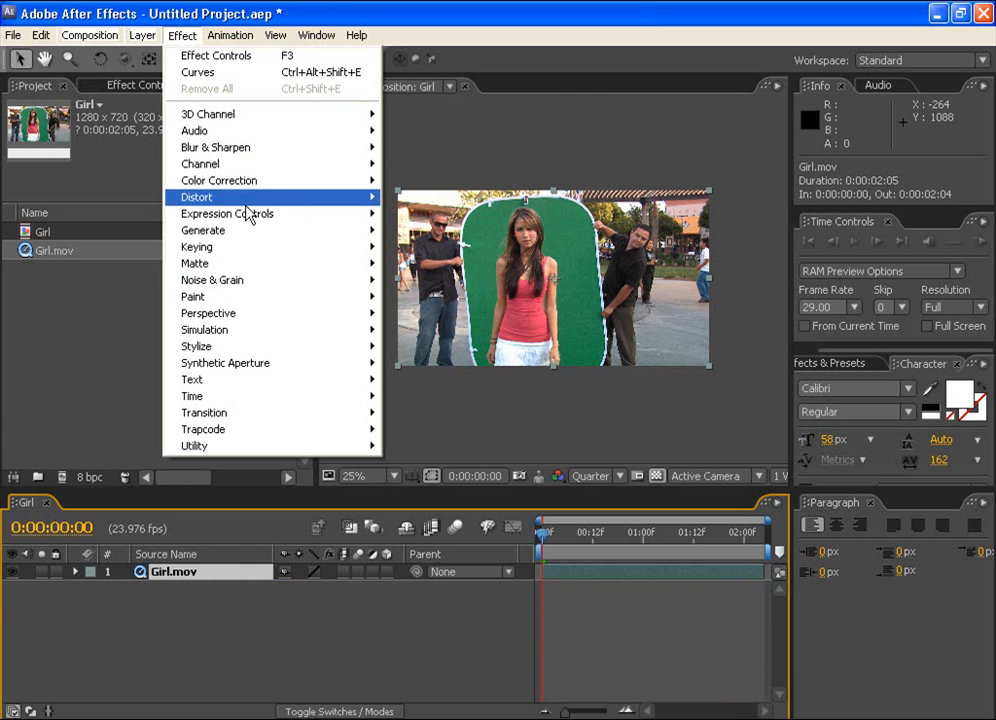
{"action": "mouse_move", "coordinate": [270, 150]}
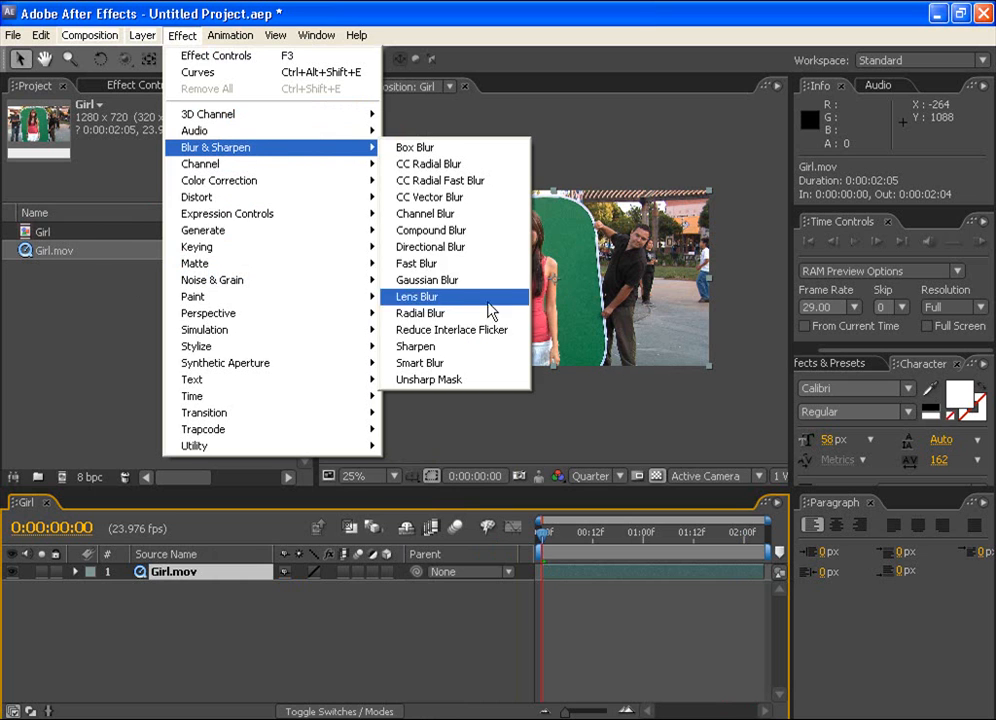
{"action": "left_click", "coordinate": [451, 263]}
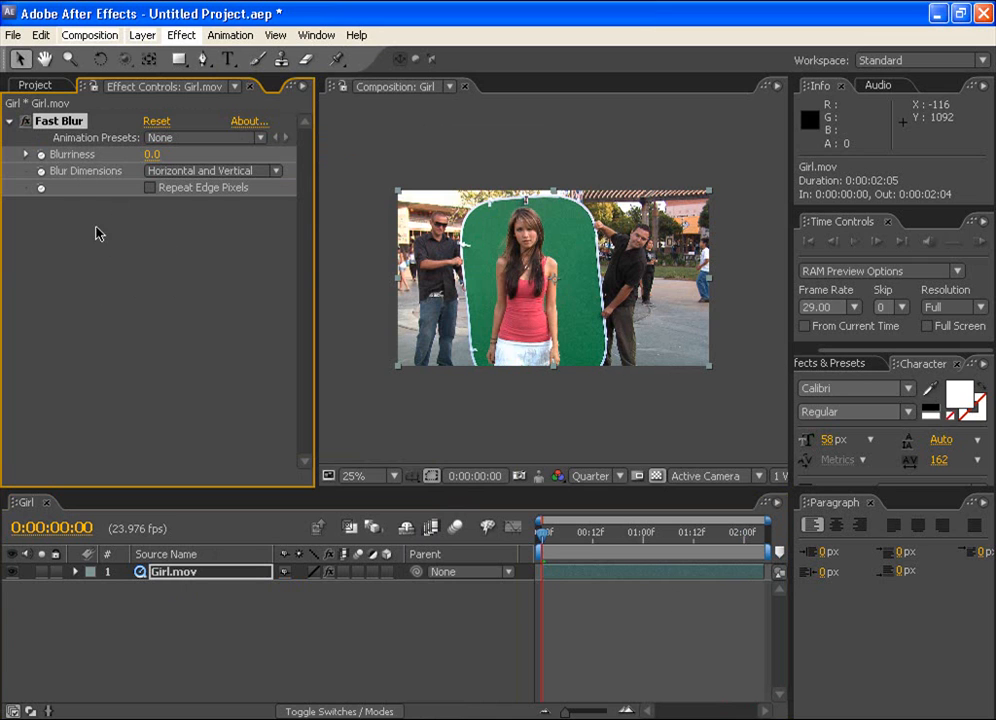
Step: Keyframe Fast Blur's Blurriness from 0 at the start of the composition to 84 at 0:00:02:04
{"action": "left_click", "coordinate": [538, 542]}
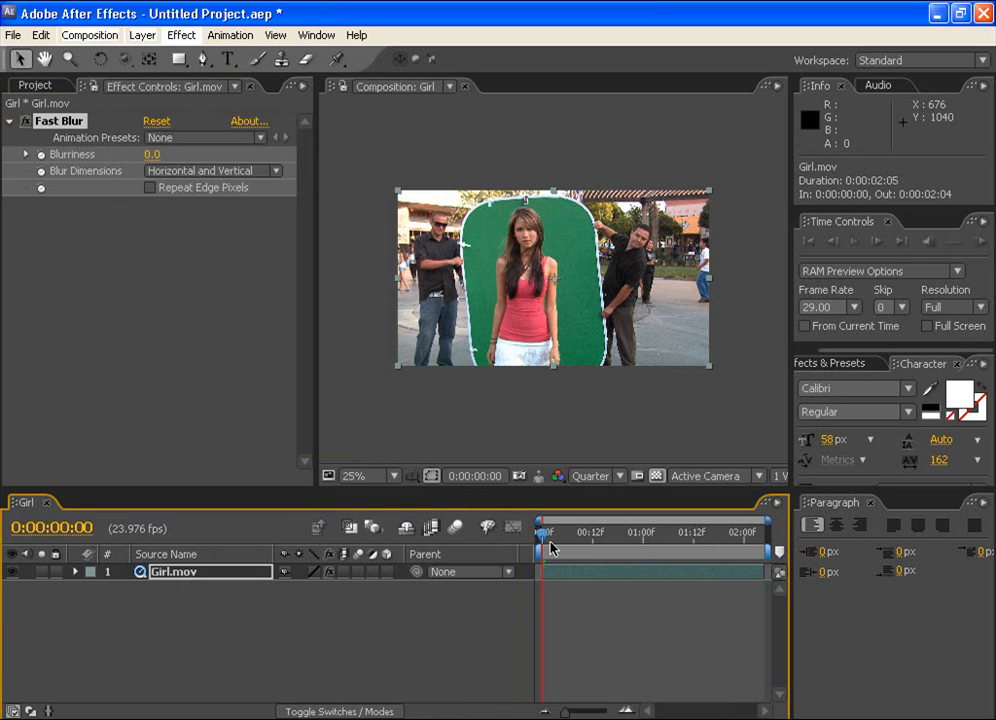
{"action": "left_click", "coordinate": [41, 156]}
{"action": "left_click", "coordinate": [703, 541]}
{"action": "left_click_drag", "start_coordinate": [703, 541], "coordinate": [762, 535]}
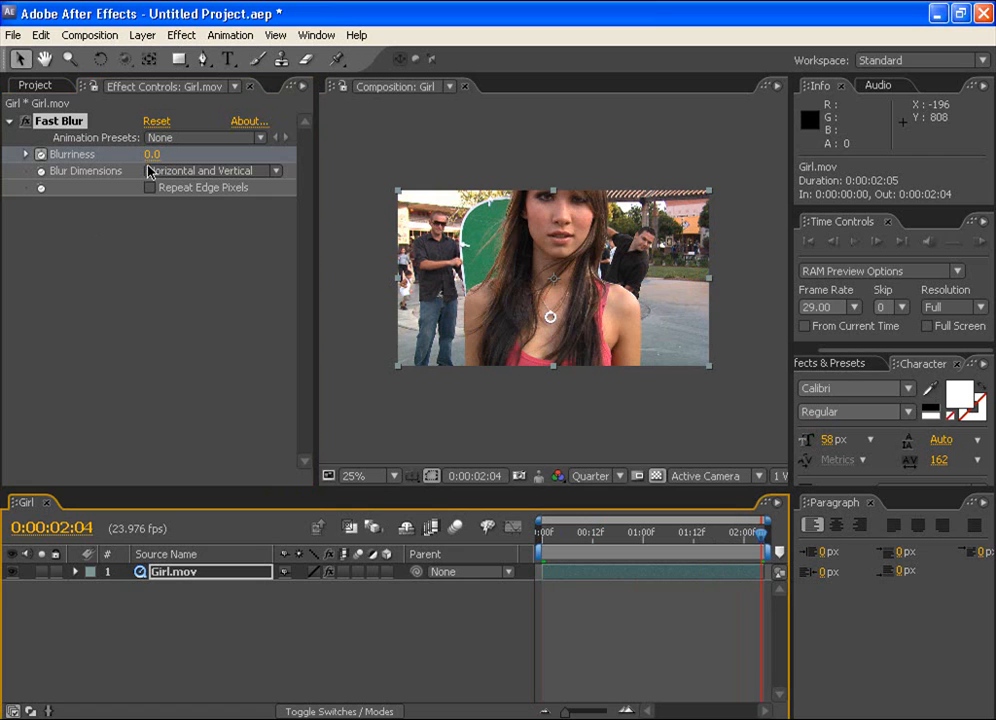
{"action": "left_click_drag", "start_coordinate": [152, 154], "coordinate": [190, 154]}
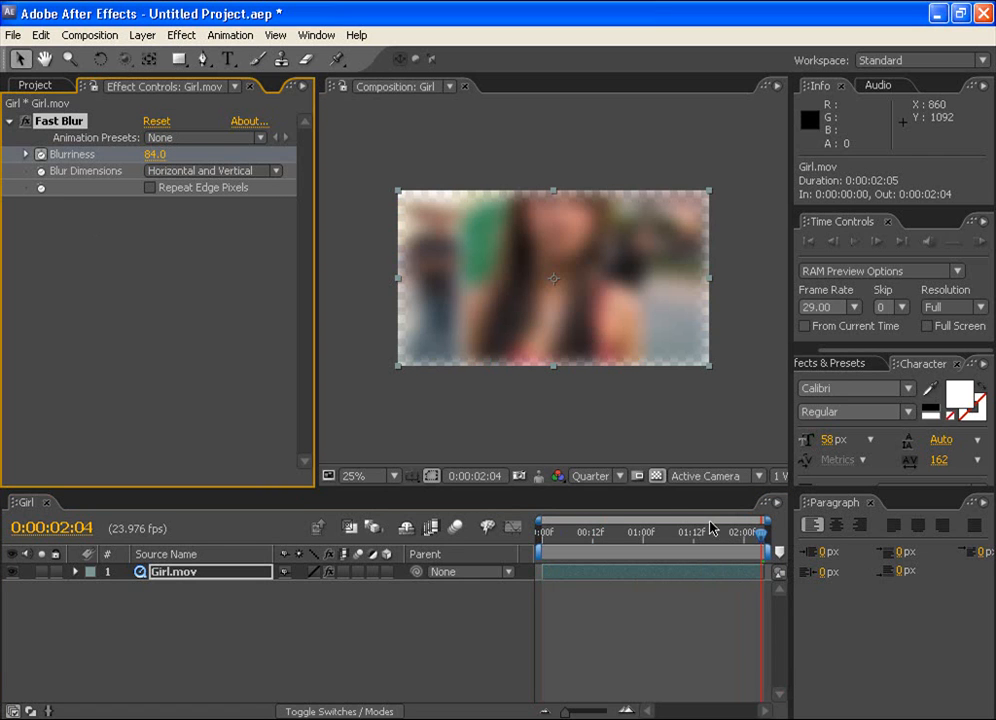
Step: Enable Repeat Edge Pixels on Fast Blur and preview the blur animation from the start of the composition
{"action": "left_click", "coordinate": [150, 188]}
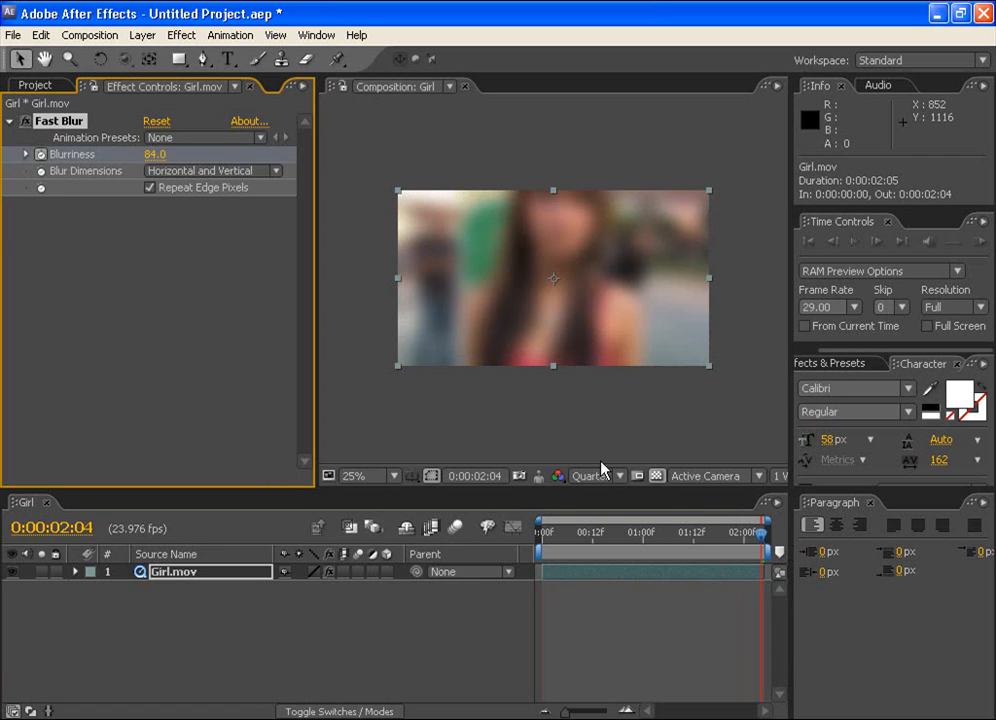
{"action": "key", "text": "Home"}
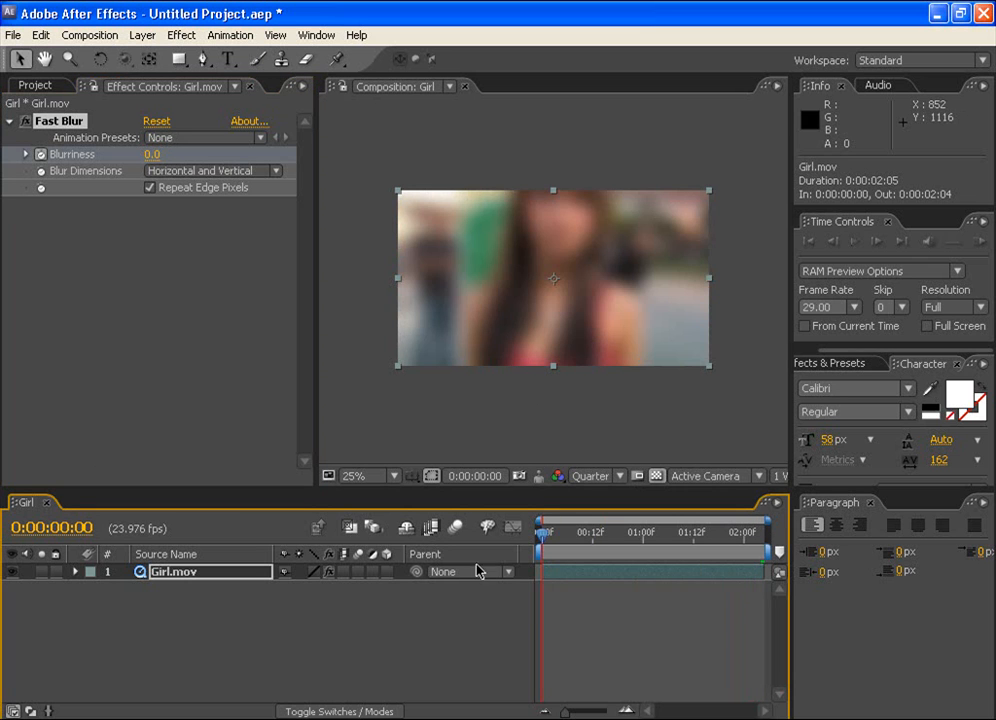
{"action": "key", "text": "space"}
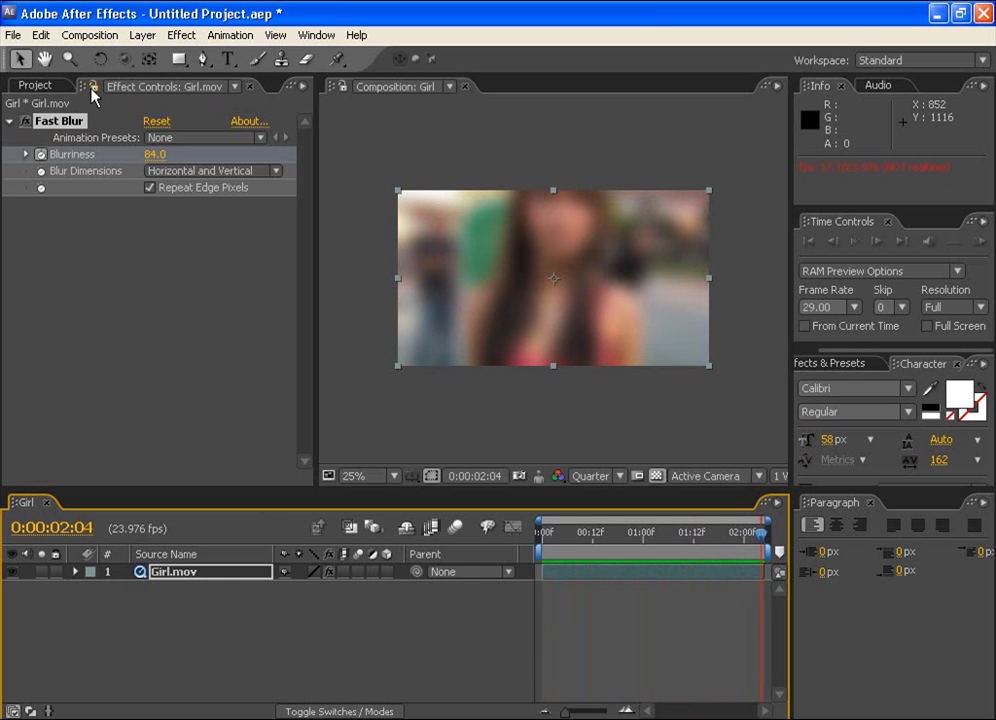
Step: Remove all Blurriness keyframes from Fast Blur and set Blurriness to 0
{"action": "left_click", "coordinate": [40, 155]}
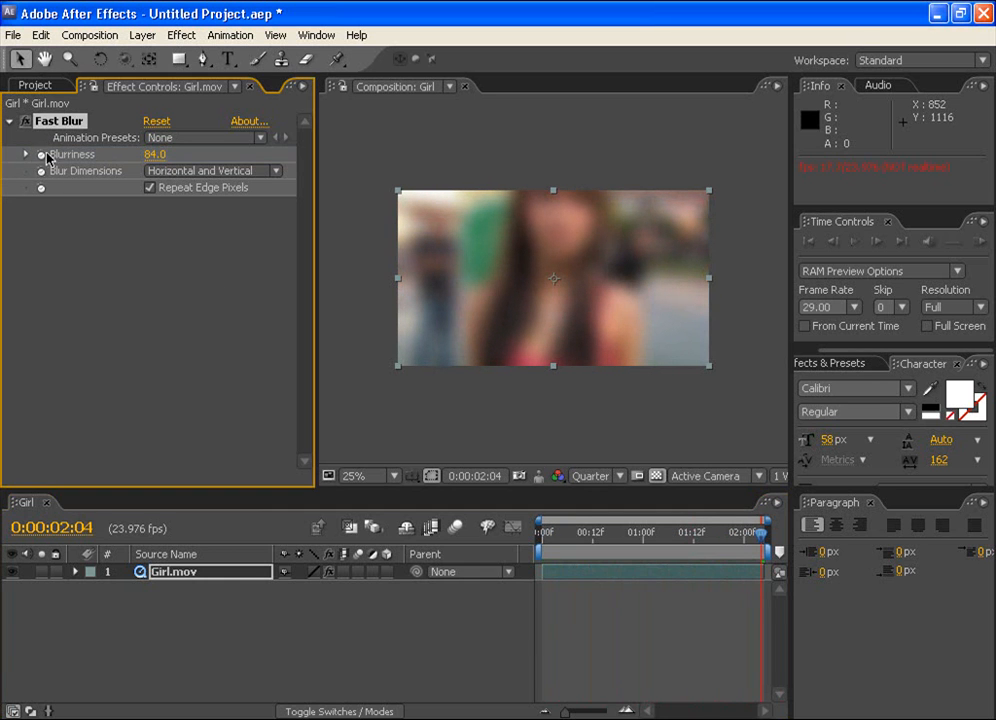
{"action": "left_click", "coordinate": [158, 156]}
{"action": "key", "text": "Return"}
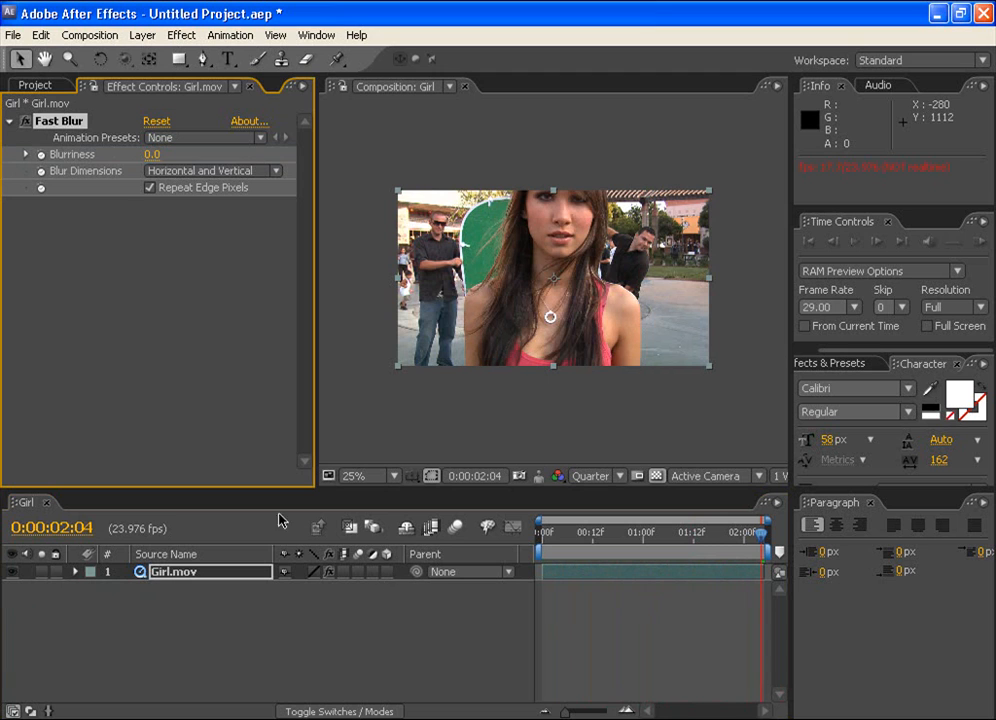
Step: Reveal the Fast Blur properties under the Girl.mov layer in the timeline
{"action": "left_click", "coordinate": [75, 572]}
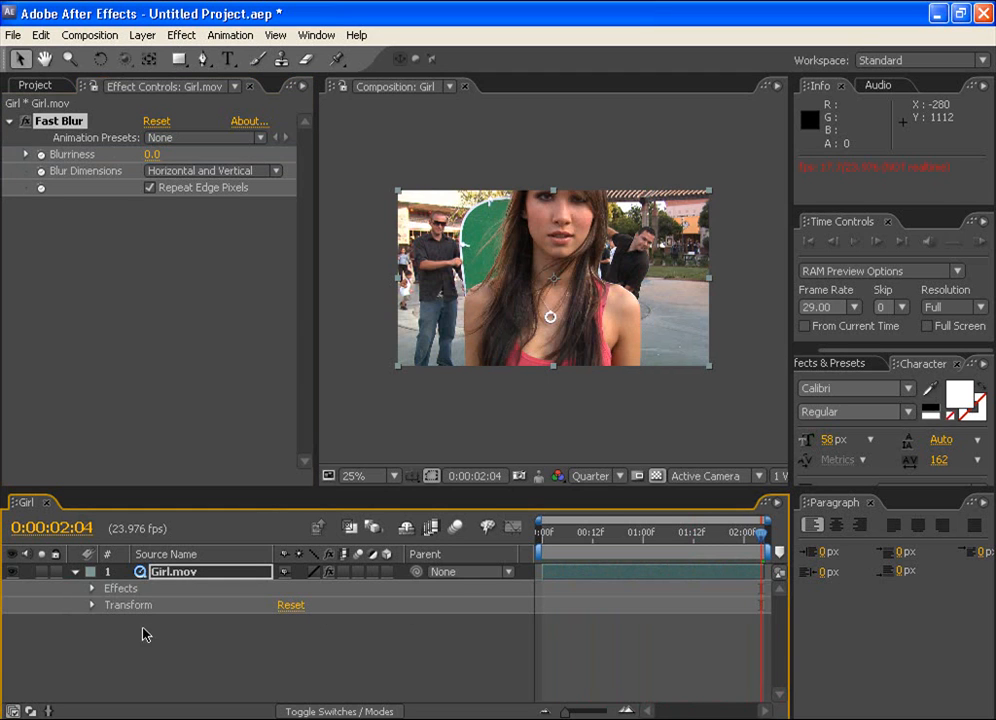
{"action": "left_click", "coordinate": [136, 589]}
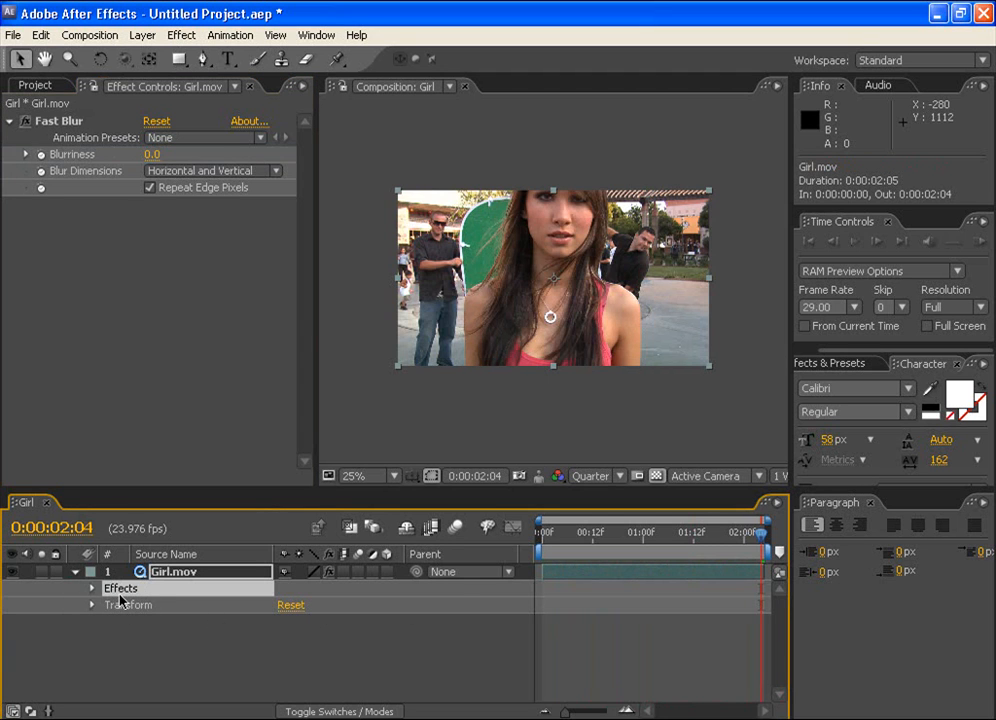
{"action": "left_click", "coordinate": [92, 592]}
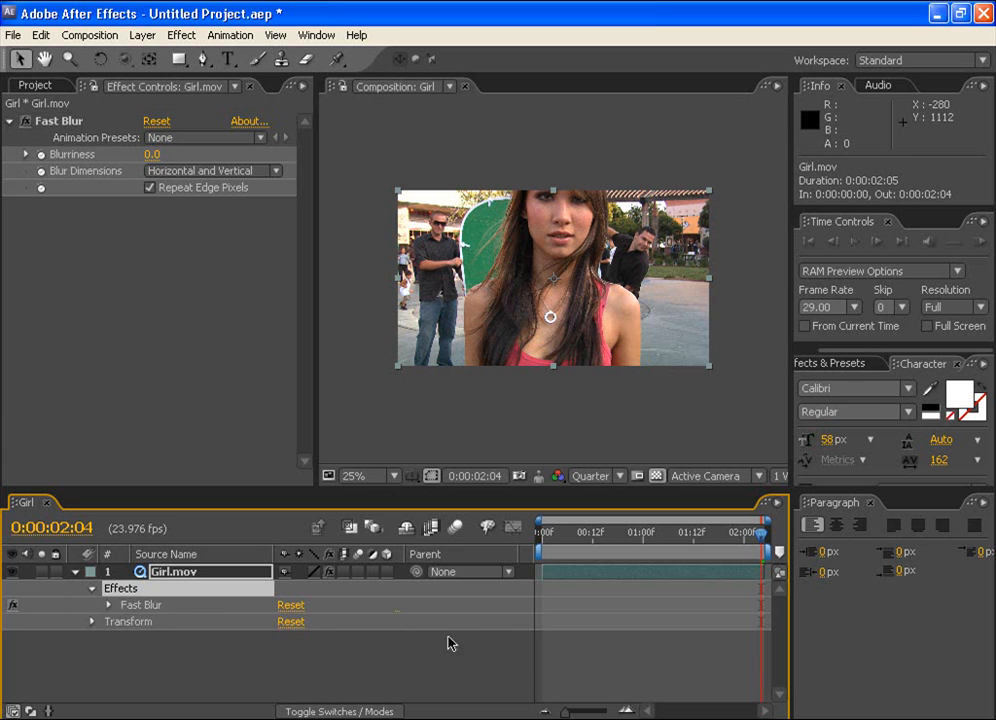
{"action": "left_click", "coordinate": [109, 606]}
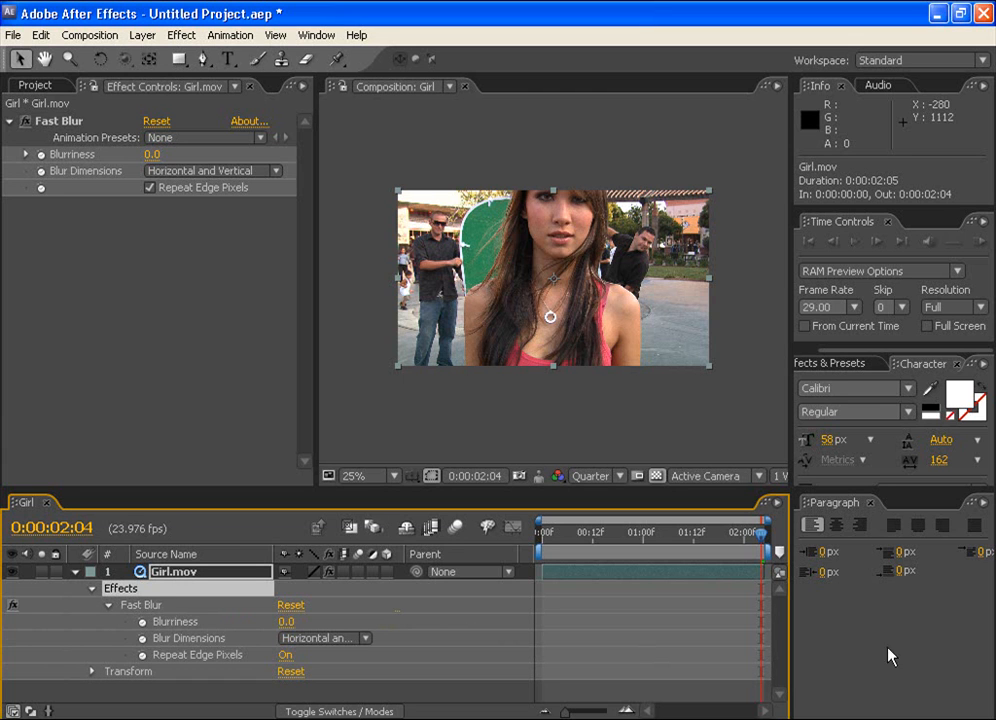
Step: Keyframe Blurriness in the timeline from 0 at the start to 85 at 0:00:02:04, and preview the animation
{"action": "left_click_drag", "start_coordinate": [760, 539], "coordinate": [543, 539]}
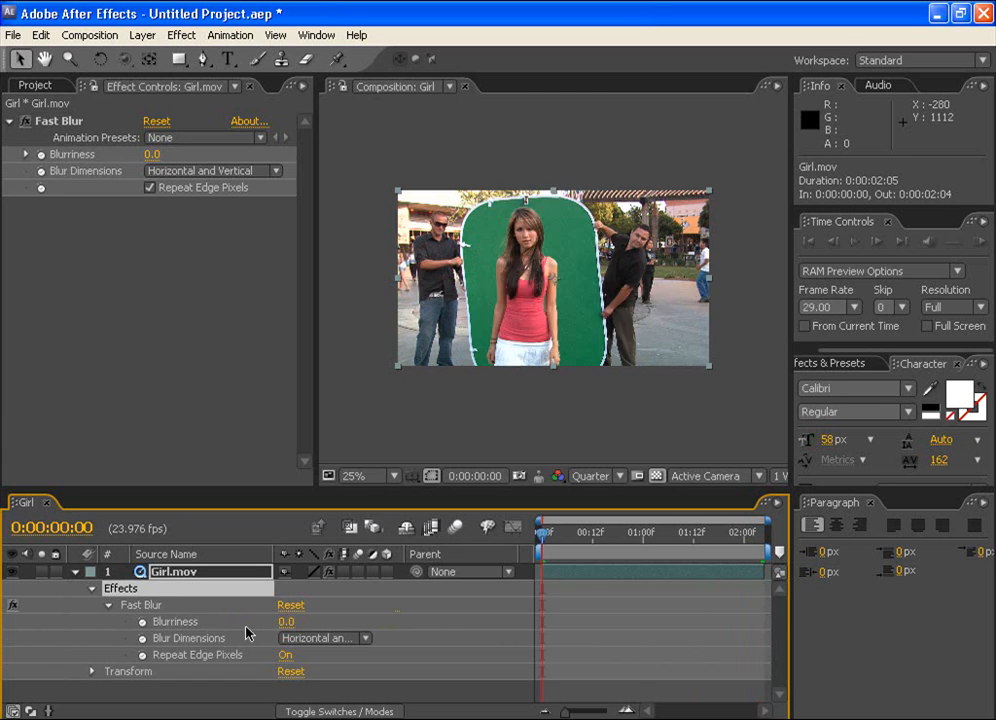
{"action": "left_click", "coordinate": [142, 622]}
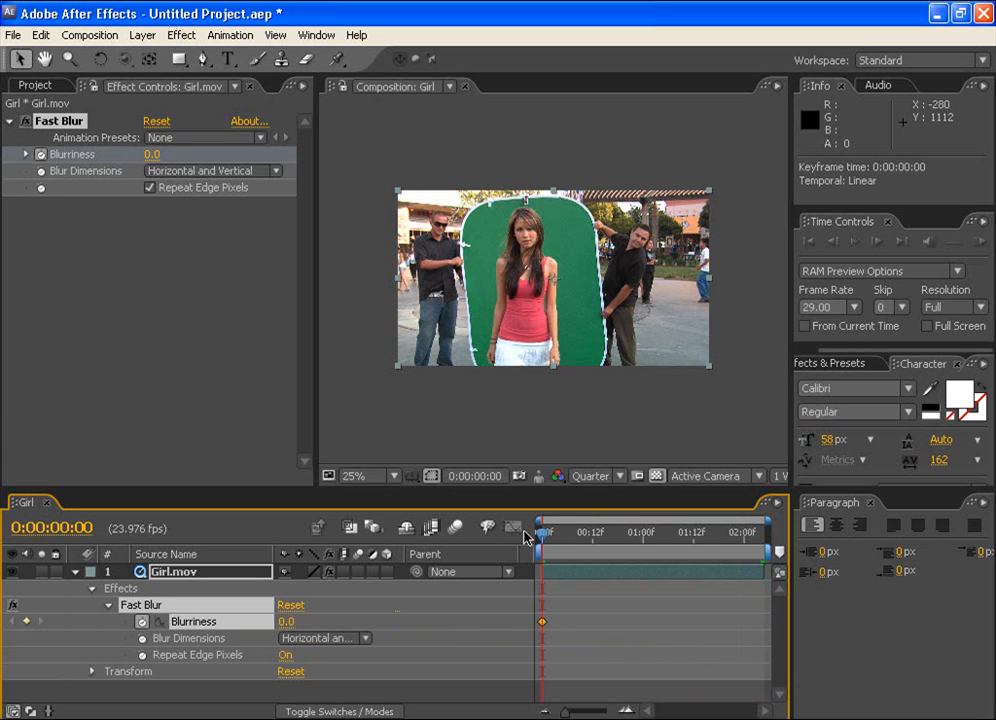
{"action": "left_click_drag", "start_coordinate": [543, 534], "coordinate": [763, 536]}
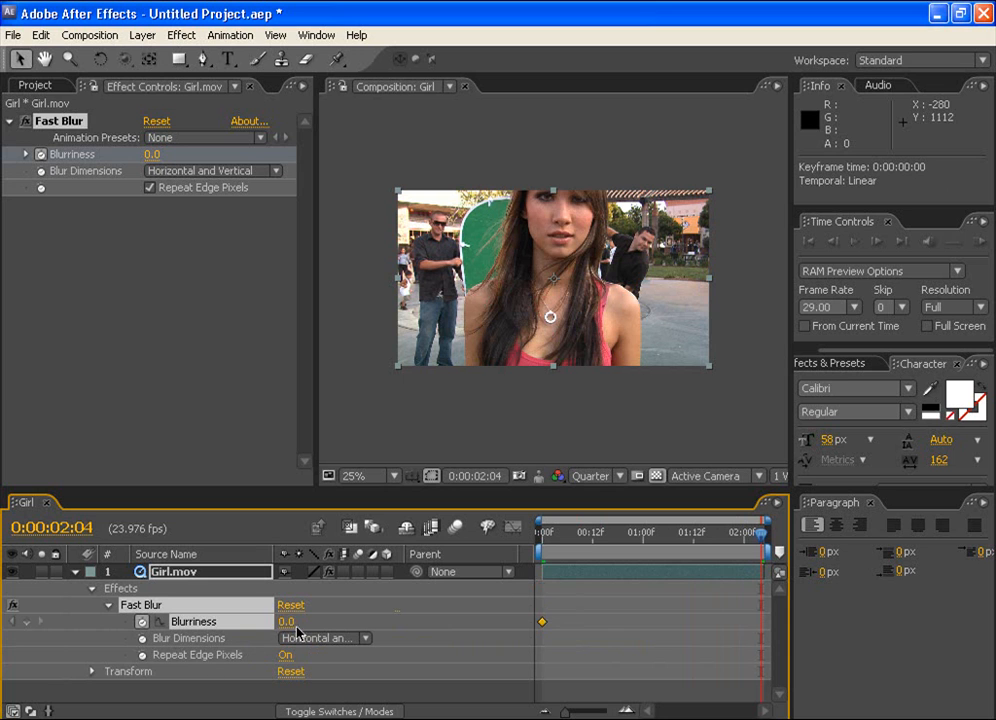
{"action": "left_click_drag", "start_coordinate": [286, 622], "coordinate": [358, 623]}
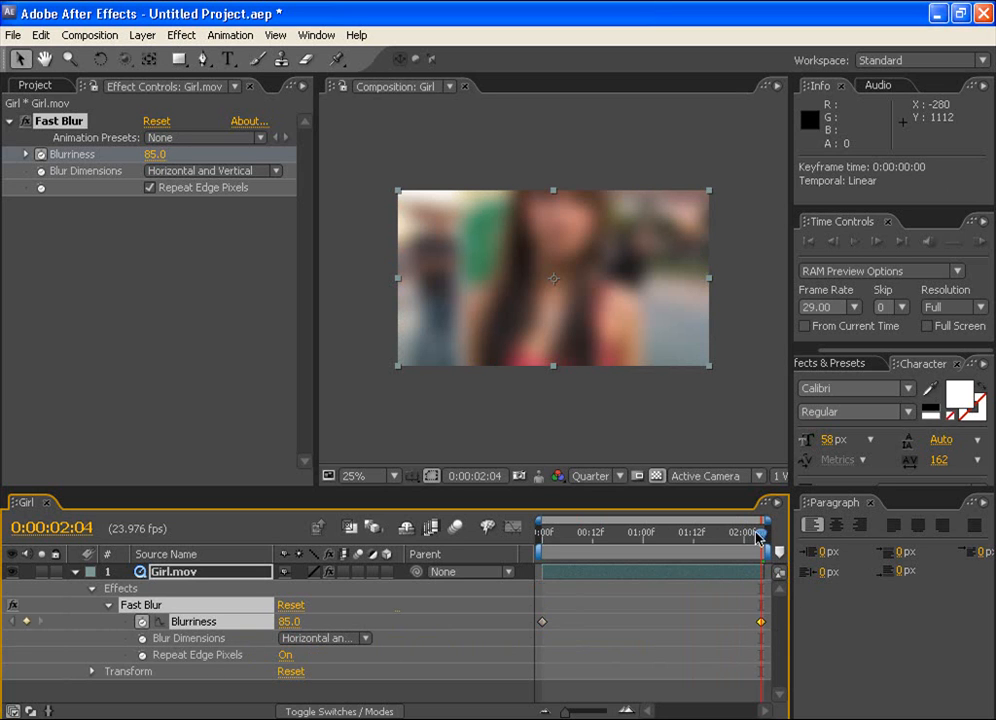
{"action": "key", "text": "Home"}
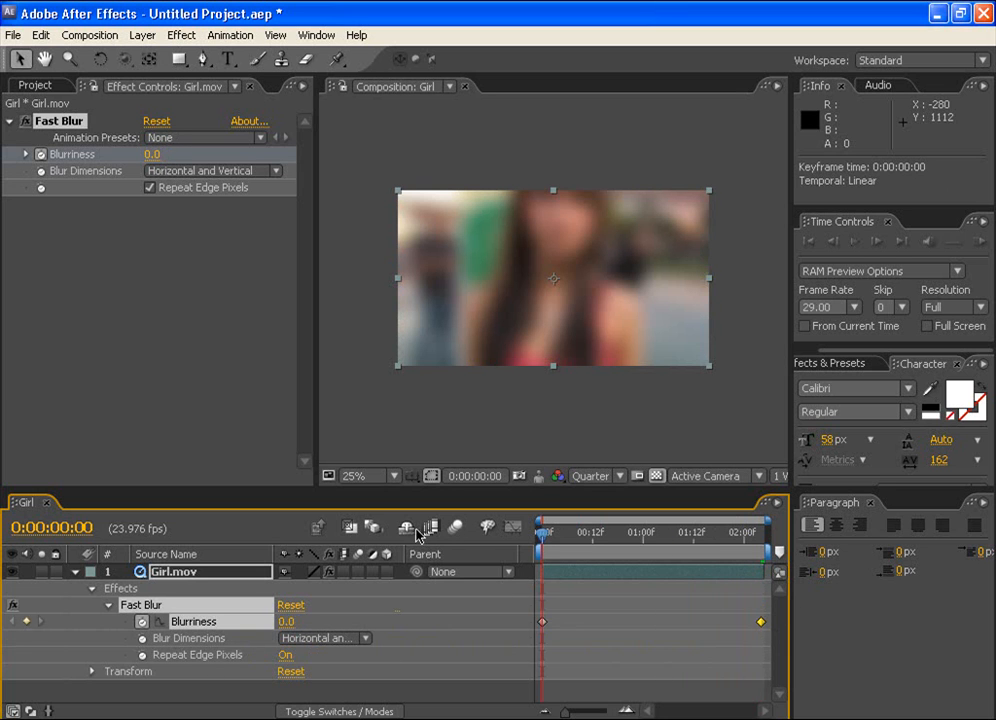
{"action": "key", "text": "space"}
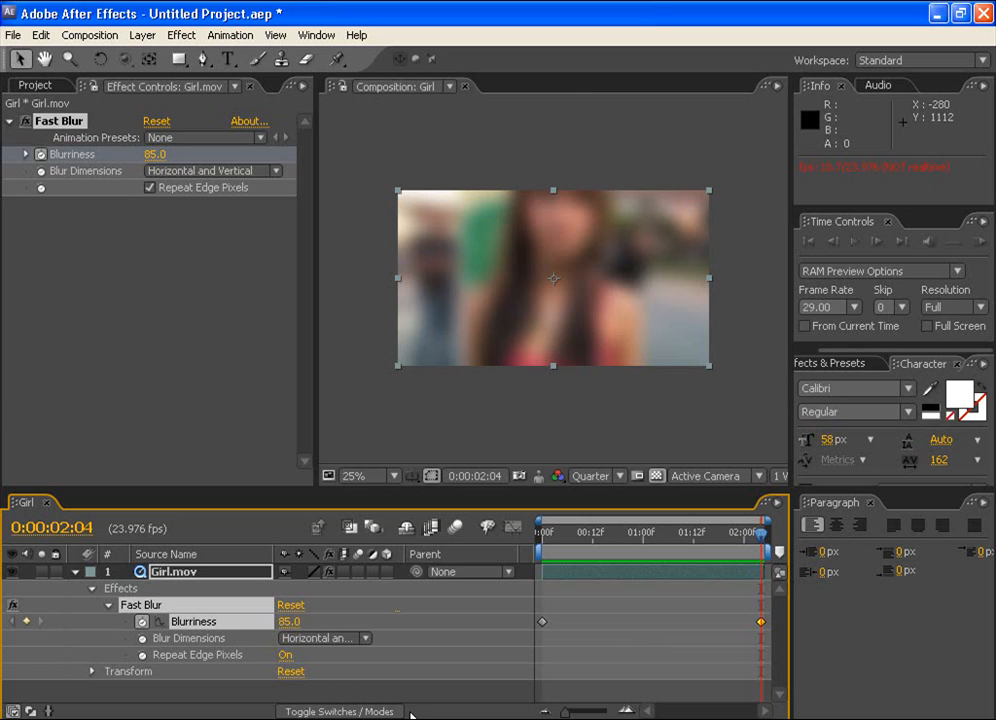
Step: Delete the Fast Blur effect from the Girl.mov layer
{"action": "left_click", "coordinate": [112, 589]}
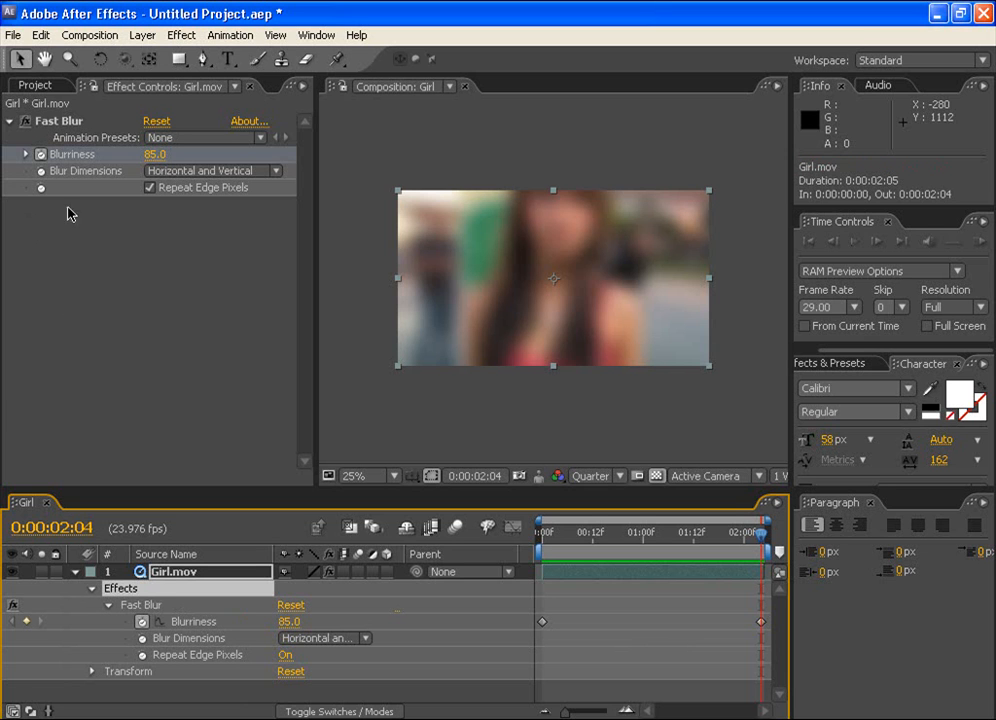
{"action": "left_click", "coordinate": [57, 122]}
{"action": "key", "text": "Delete"}
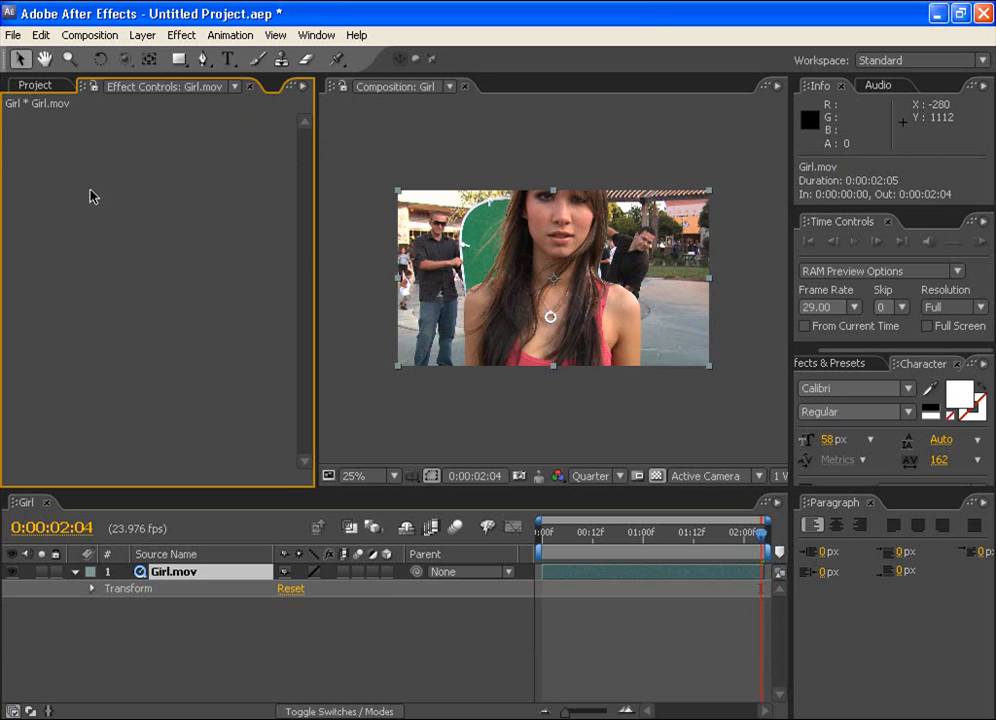
Step: Import the cloud JPEG from Downloads as footage and add it to the Girl composition below the Girl.mov layer
{"action": "left_click", "coordinate": [35, 85]}
{"action": "double_click", "coordinate": [55, 317]}
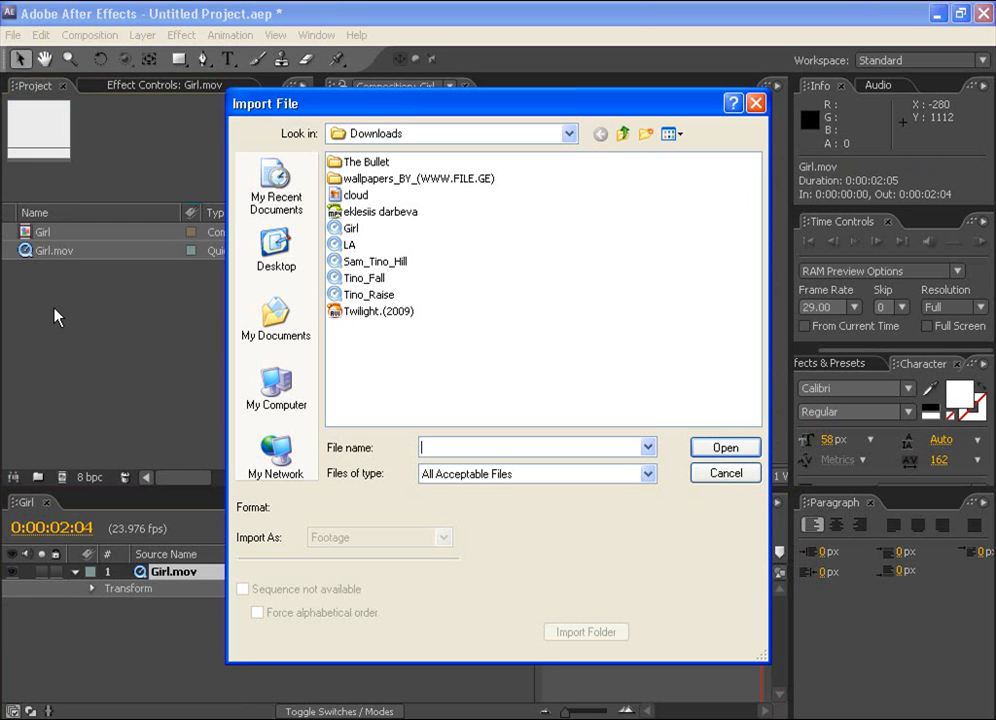
{"action": "left_click", "coordinate": [330, 212]}
{"action": "key", "text": "Up"}
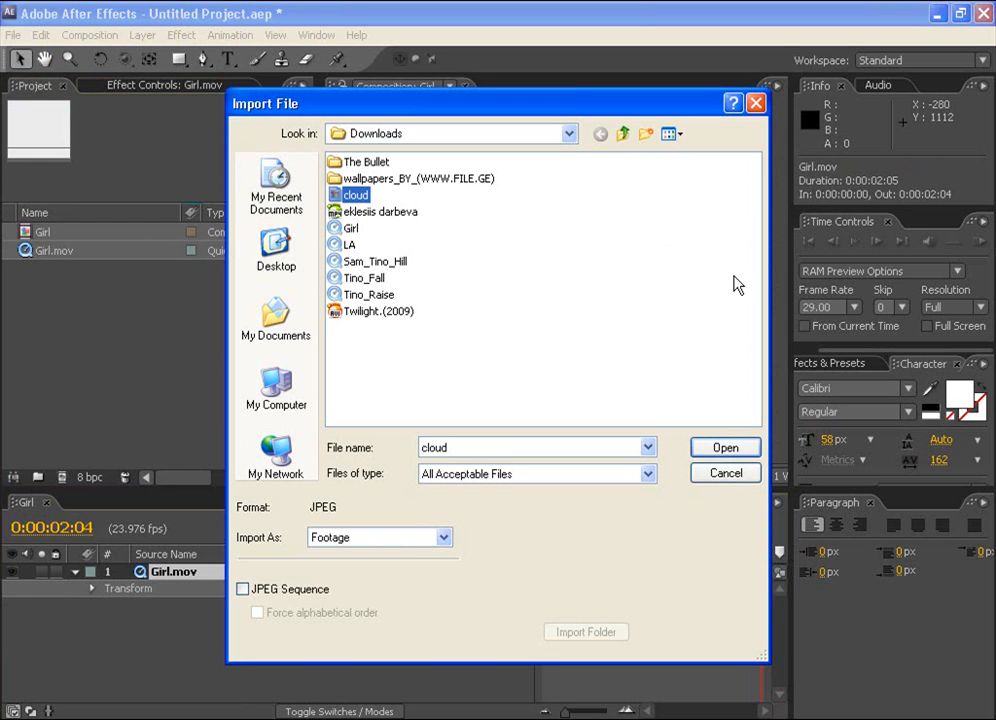
{"action": "left_click", "coordinate": [718, 445]}
{"action": "left_click_drag", "start_coordinate": [67, 232], "coordinate": [183, 660]}
{"action": "left_click", "coordinate": [75, 571]}
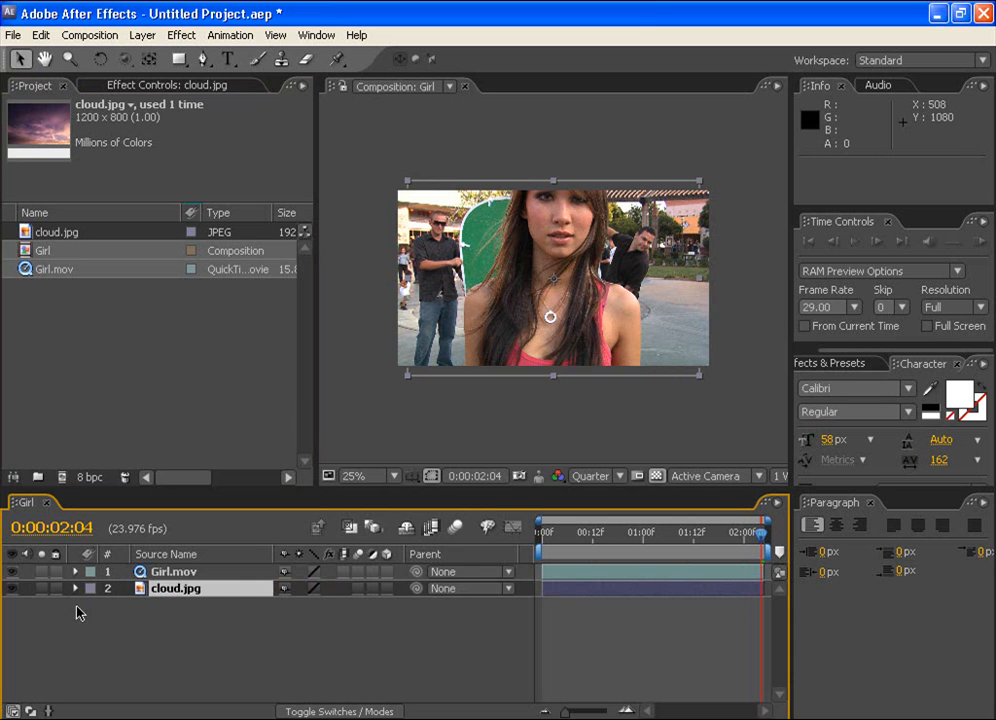
Step: Move the cloud.jpg layer above Girl.mov, shrink it, and position it at about 400, 280 in the composition
{"action": "mouse_move", "coordinate": [188, 595]}
{"action": "left_mouse_down"}
{"action": "mouse_move", "coordinate": [196, 594]}
{"action": "mouse_move", "coordinate": [186, 573]}
{"action": "left_mouse_up"}
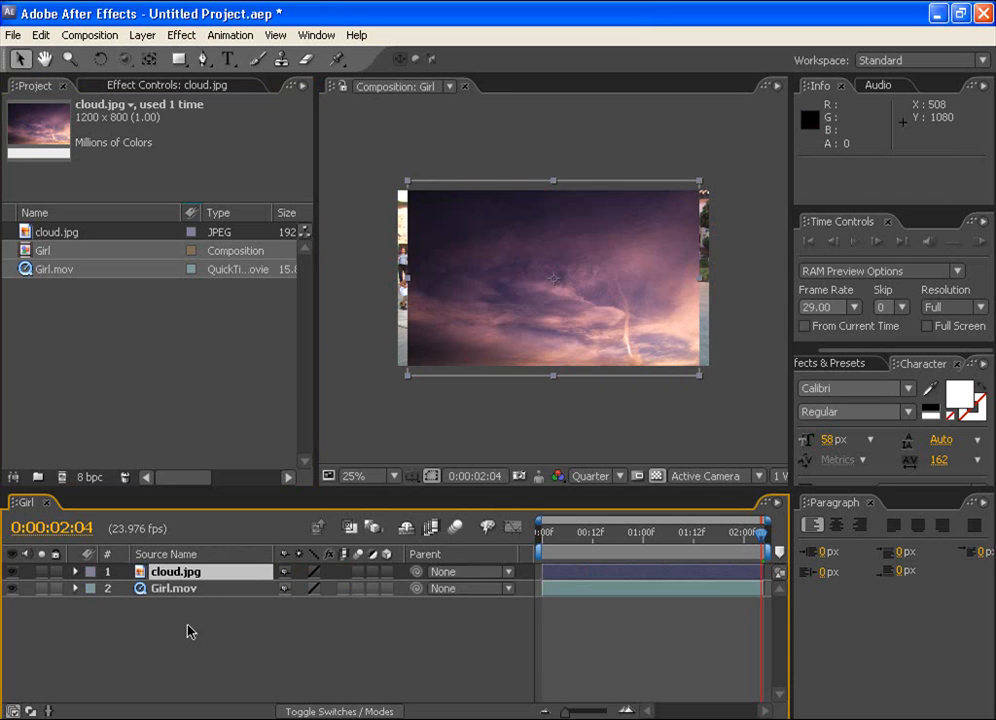
{"action": "left_click_drag", "start_coordinate": [567, 276], "coordinate": [564, 277]}
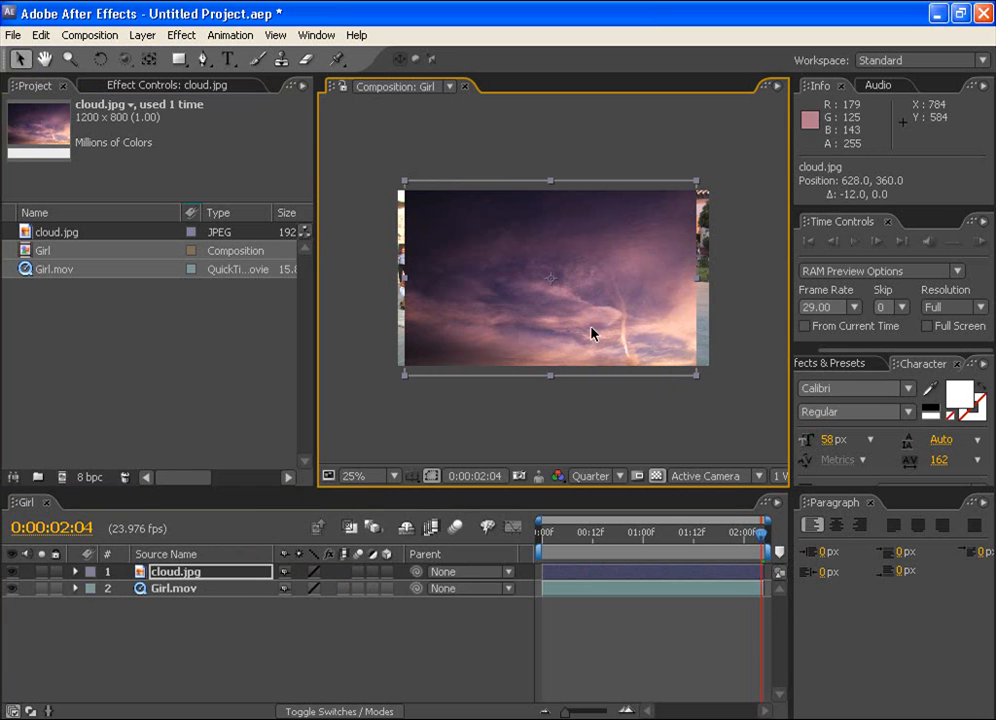
{"action": "left_click_drag", "start_coordinate": [700, 186], "coordinate": [638, 230]}
{"action": "left_click_drag", "start_coordinate": [585, 289], "coordinate": [530, 270]}
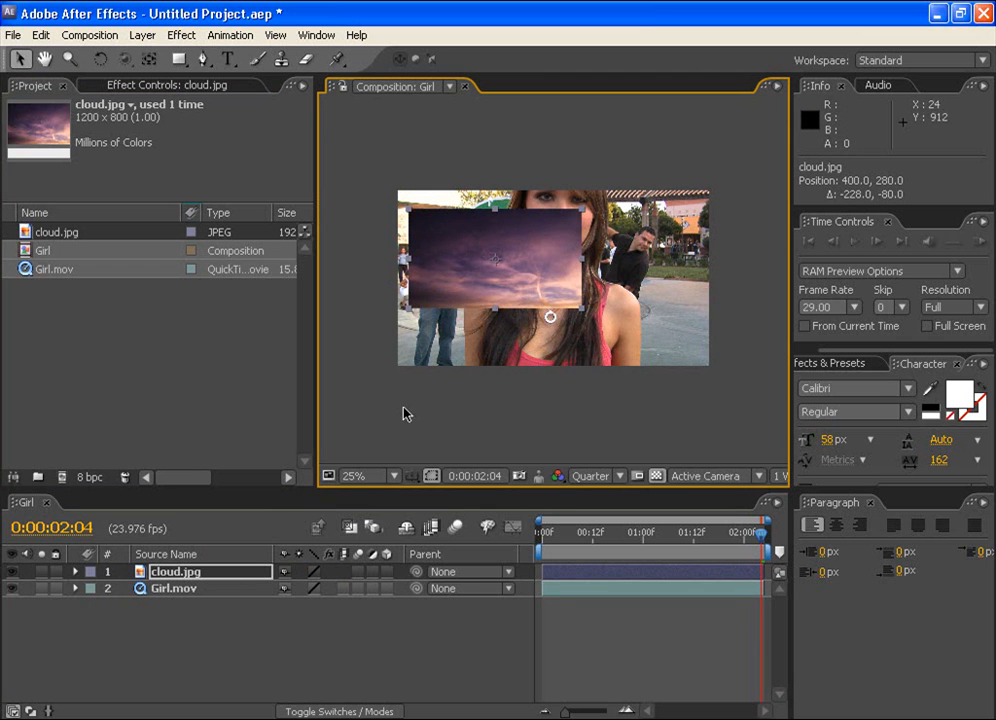
Step: Scale Girl.mov to about 49 × 52%, position it at about 968, 504, and move cloud.jpg to about 324, 192
{"action": "left_click", "coordinate": [176, 589]}
{"action": "left_click_drag", "start_coordinate": [400, 374], "coordinate": [476, 325]}
{"action": "left_click_drag", "start_coordinate": [620, 290], "coordinate": [695, 278]}
{"action": "left_click_drag", "start_coordinate": [487, 239], "coordinate": [472, 239]}
{"action": "left_click_drag", "start_coordinate": [618, 256], "coordinate": [625, 304]}
{"action": "left_click_drag", "start_coordinate": [515, 265], "coordinate": [507, 243]}
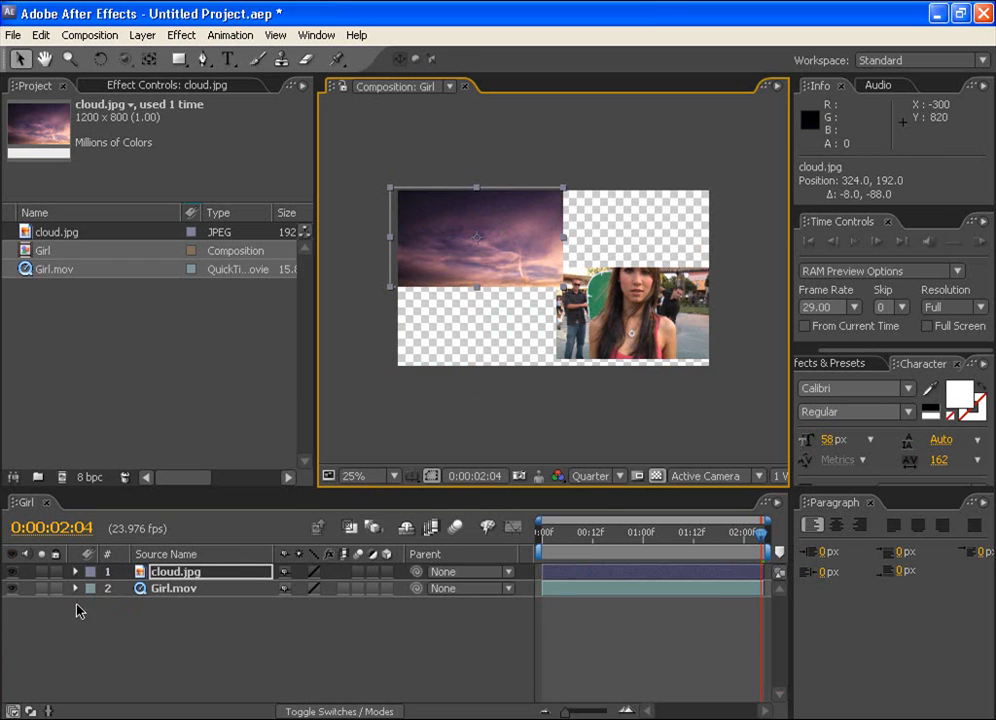
Step: Hide the cloud.jpg and Girl.mov layers in turn and make both visible again
{"action": "left_click", "coordinate": [12, 573]}
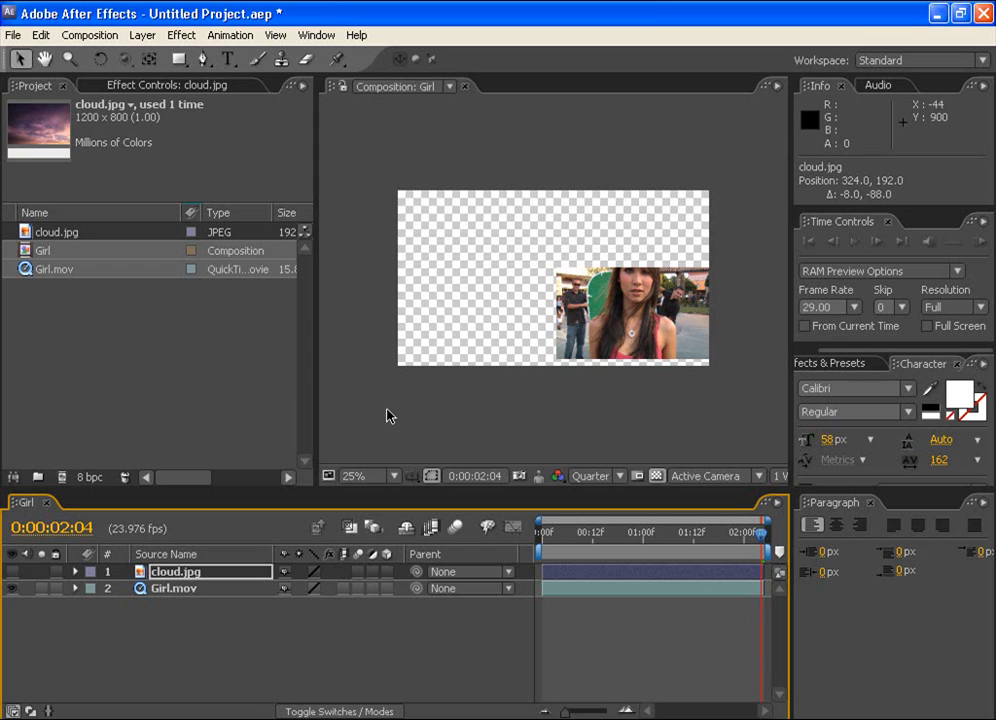
{"action": "left_click", "coordinate": [12, 573]}
{"action": "left_click", "coordinate": [12, 589]}
{"action": "left_click", "coordinate": [12, 573]}
{"action": "left_click", "coordinate": [12, 573]}
{"action": "left_click", "coordinate": [12, 589]}
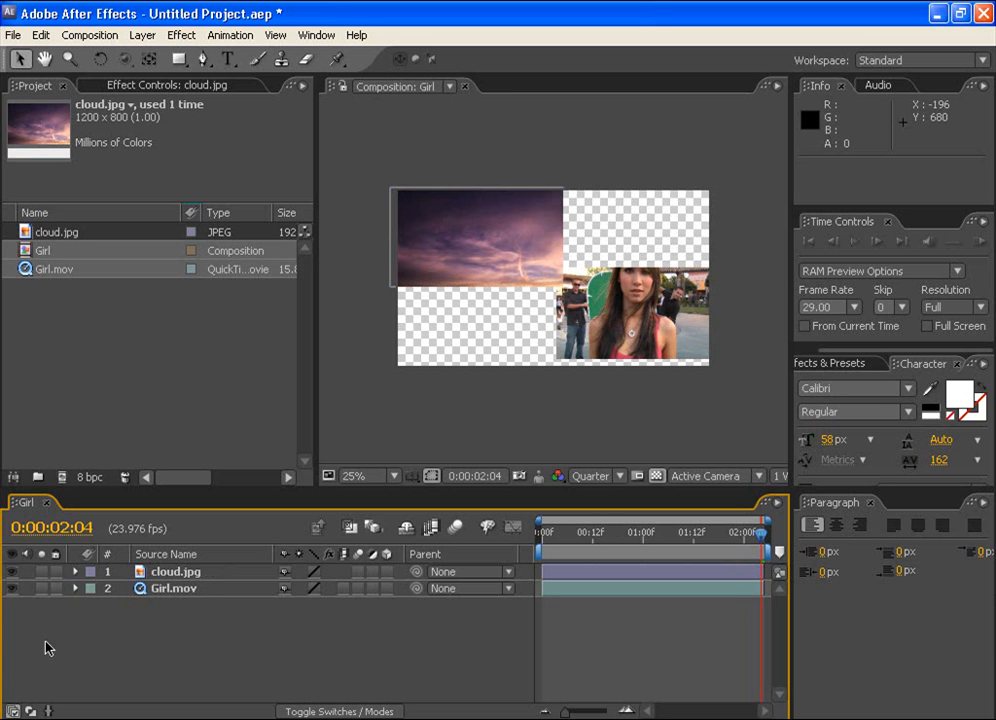
Step: Solo the cloud.jpg layer and the Girl.mov layer in turn, switching each solo off again
{"action": "left_click", "coordinate": [40, 573]}
{"action": "left_click", "coordinate": [40, 573]}
{"action": "left_click", "coordinate": [40, 589]}
{"action": "left_click", "coordinate": [40, 589]}
Step: Keyframe Girl.mov's Rotation from 0° at the first frame to 241° at 0:00:02:04
{"action": "left_click", "coordinate": [75, 589]}
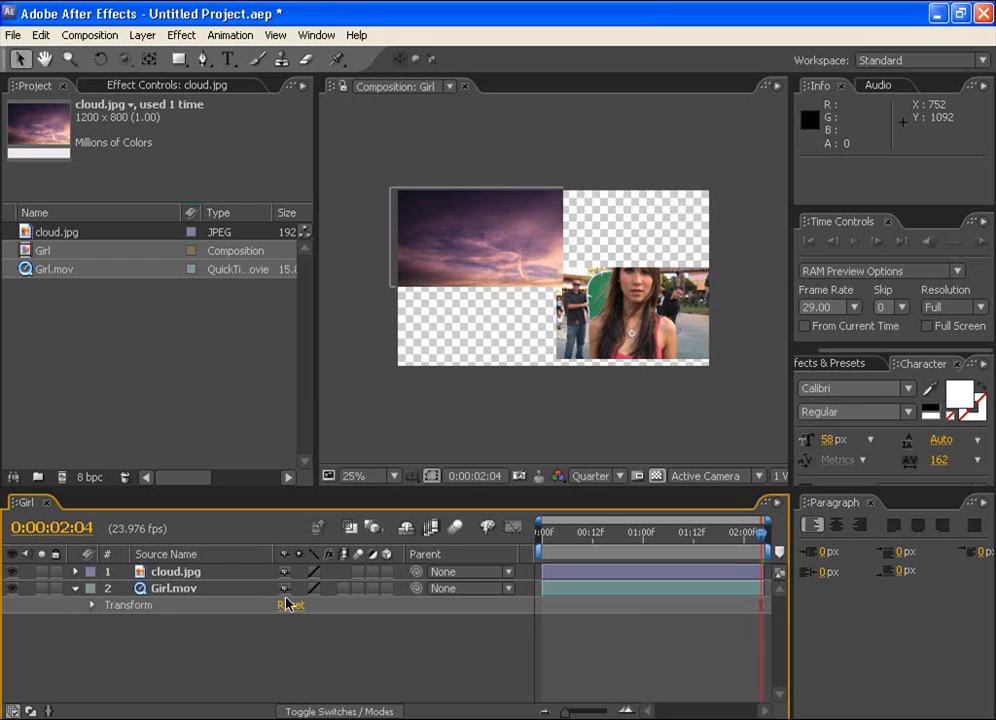
{"action": "left_click", "coordinate": [89, 606]}
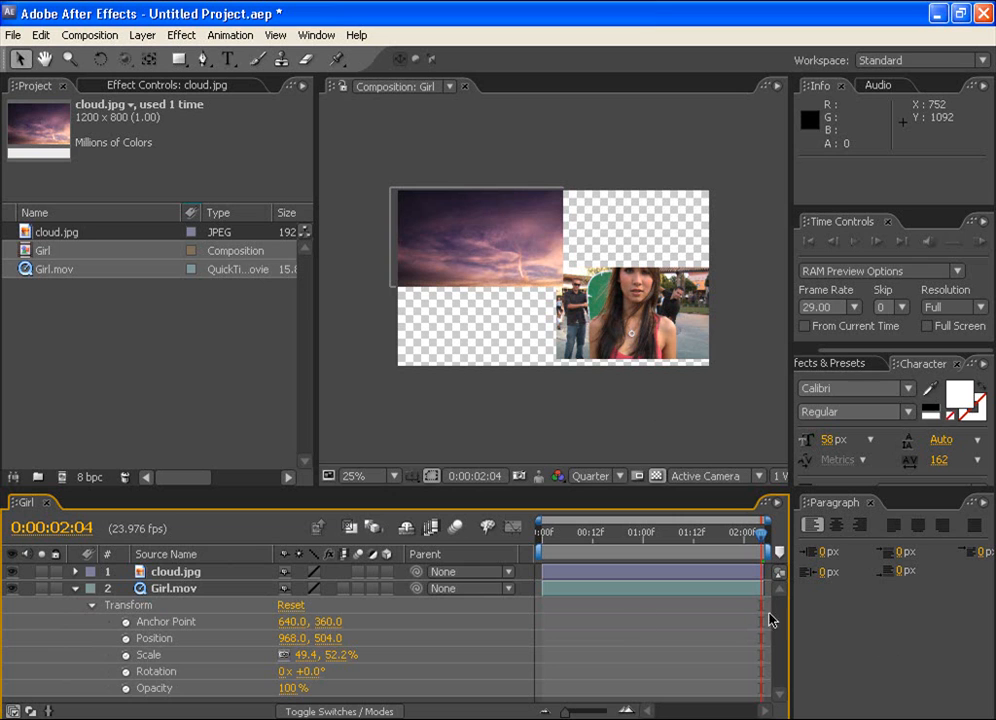
{"action": "left_click", "coordinate": [125, 673]}
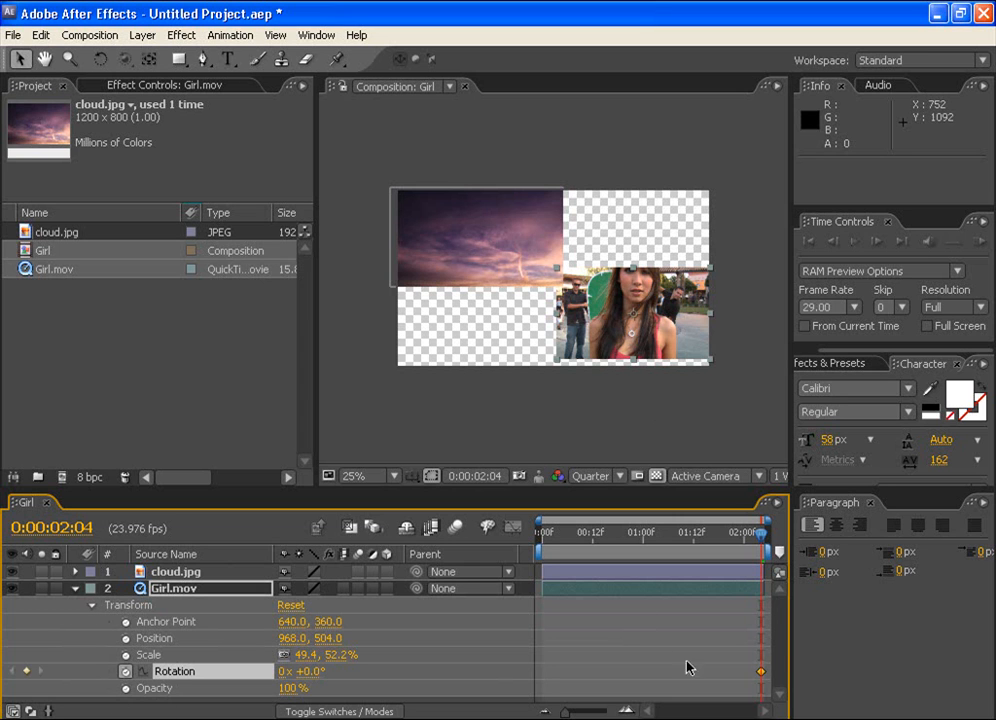
{"action": "left_click_drag", "start_coordinate": [762, 539], "coordinate": [790, 553]}
{"action": "left_click", "coordinate": [25, 672]}
{"action": "left_click_drag", "start_coordinate": [320, 677], "coordinate": [489, 680]}
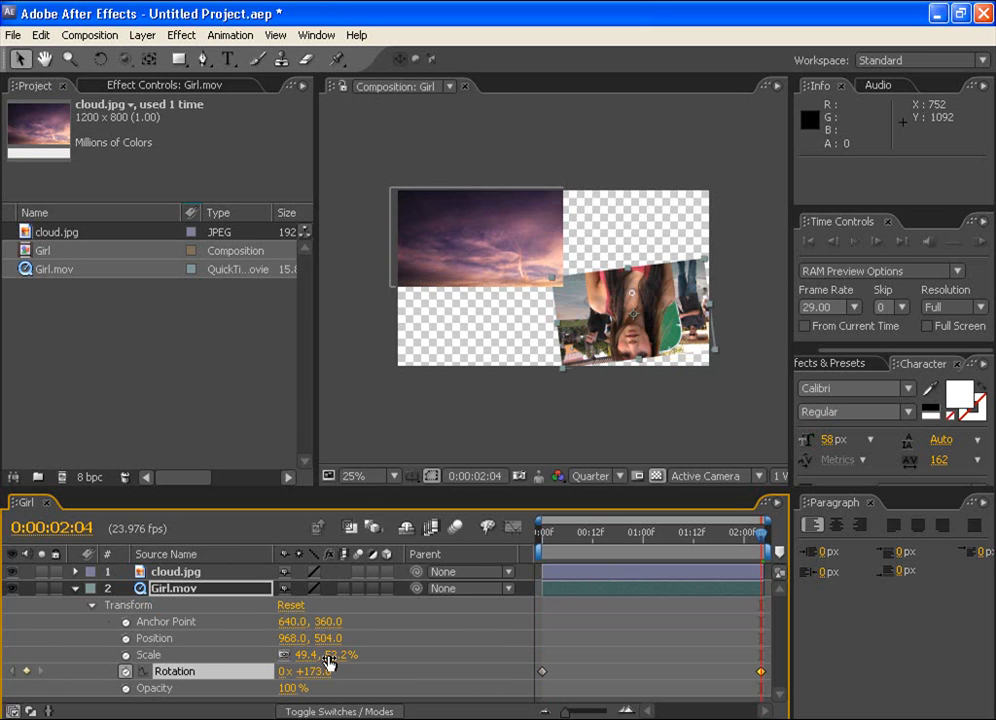
{"action": "left_click_drag", "start_coordinate": [320, 655], "coordinate": [420, 664]}
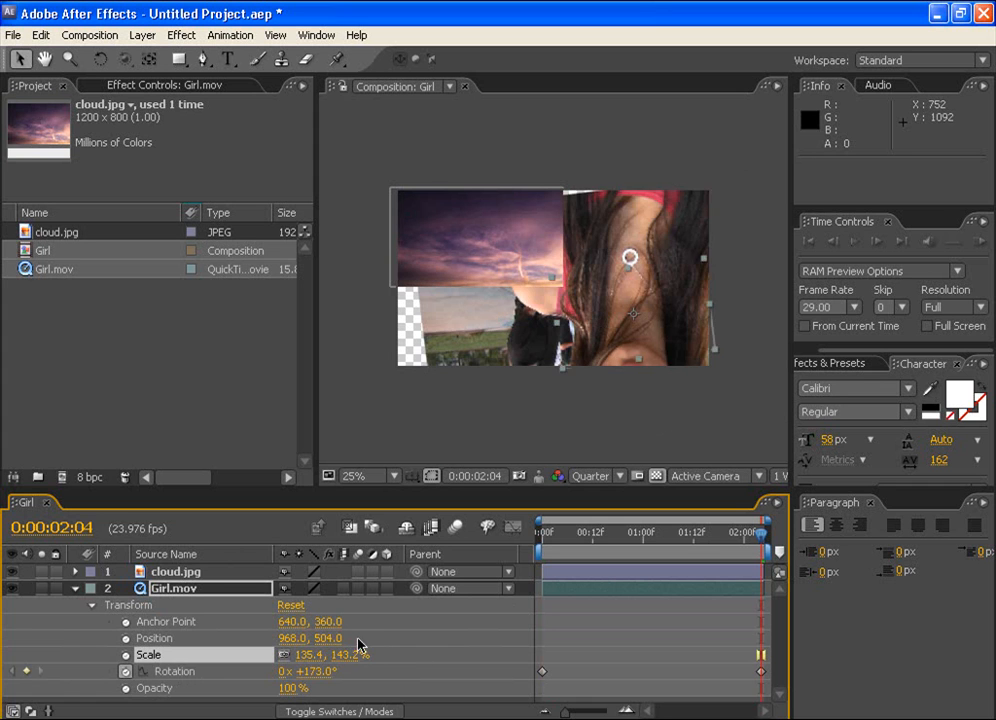
{"action": "key", "text": "ctrl+z"}
{"action": "left_click_drag", "start_coordinate": [326, 678], "coordinate": [388, 680]}
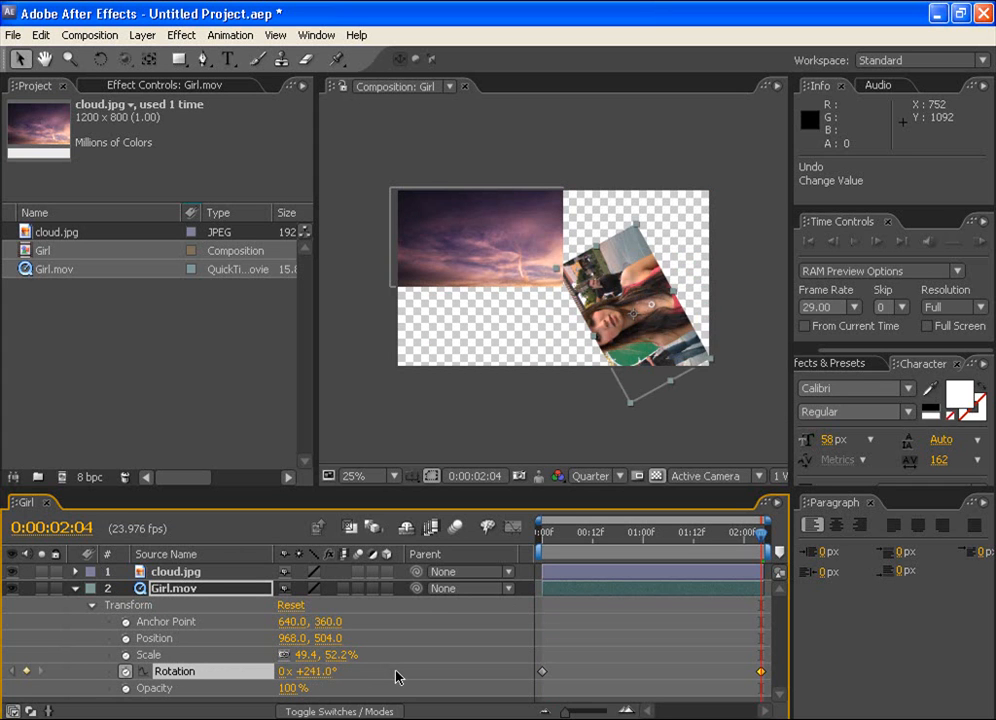
Step: Preview Girl.mov's rotation animation from the first frame and return to the start of the composition
{"action": "left_click_drag", "start_coordinate": [757, 538], "coordinate": [541, 538]}
{"action": "key", "text": "space"}
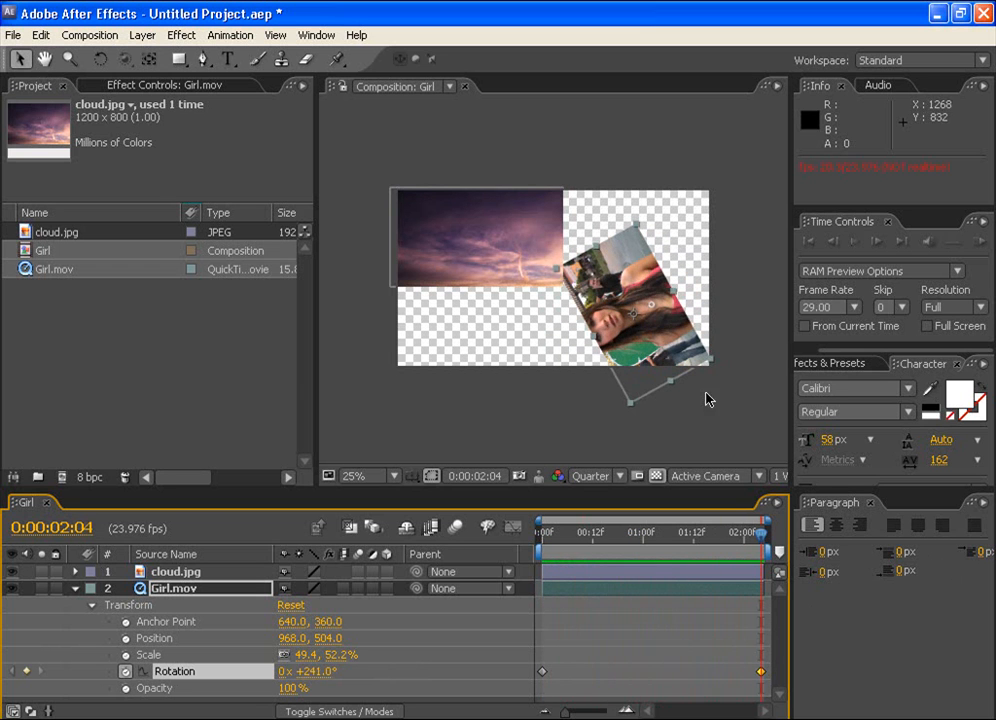
{"action": "left_click_drag", "start_coordinate": [762, 537], "coordinate": [453, 530]}
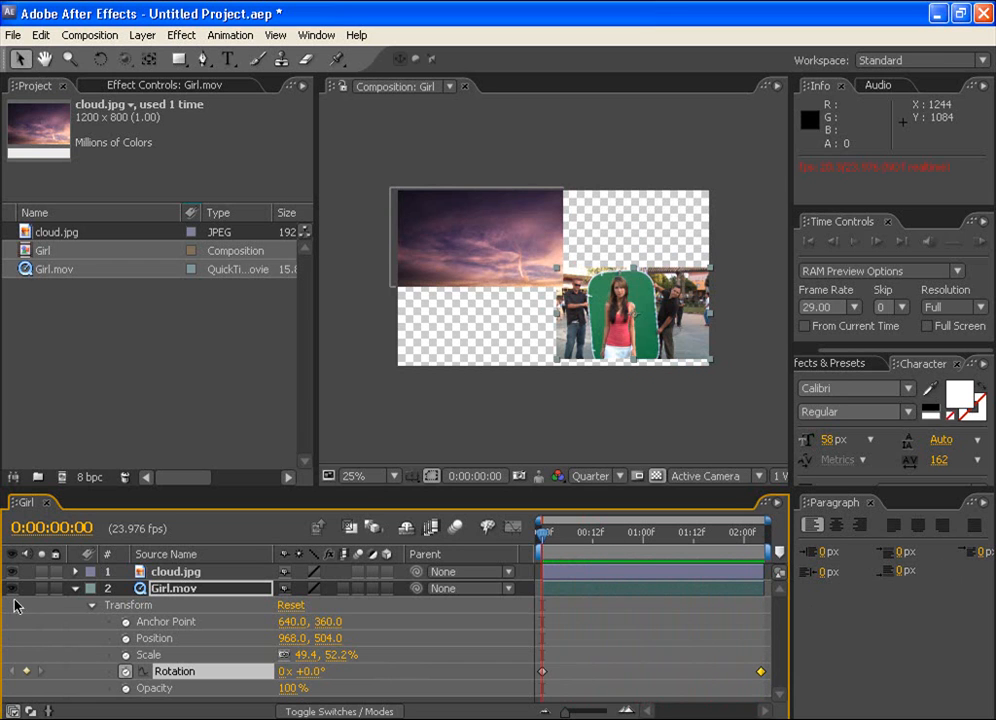
Step: Collapse Girl.mov's properties, parent cloud.jpg to Girl.mov, and play the composition to check the linked rotation
{"action": "left_click", "coordinate": [76, 590]}
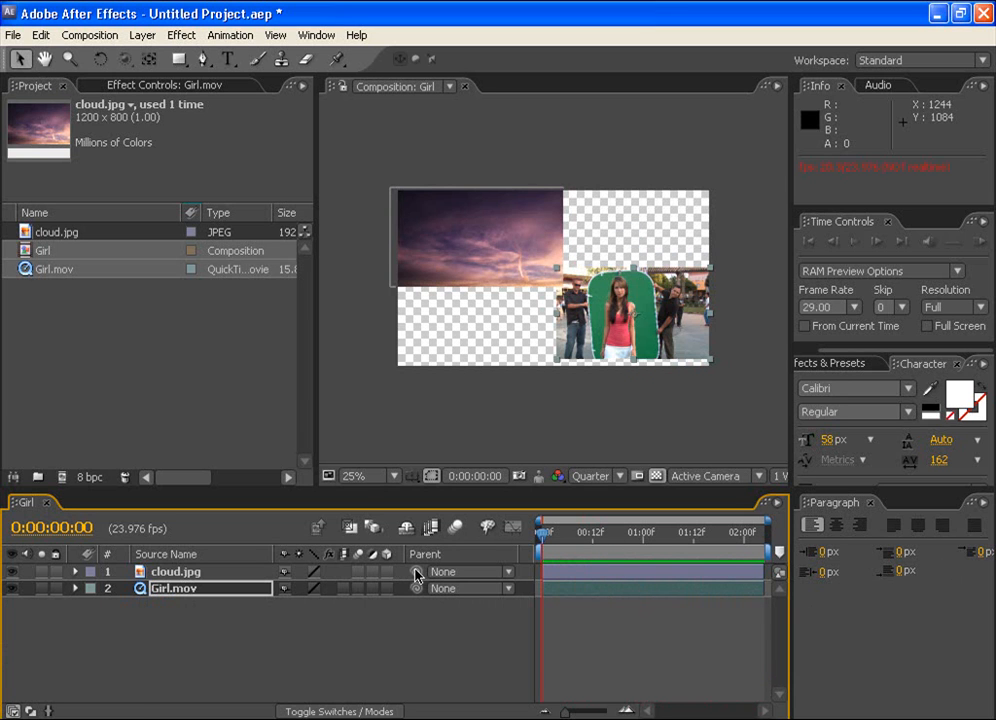
{"action": "left_click_drag", "start_coordinate": [416, 576], "coordinate": [222, 598]}
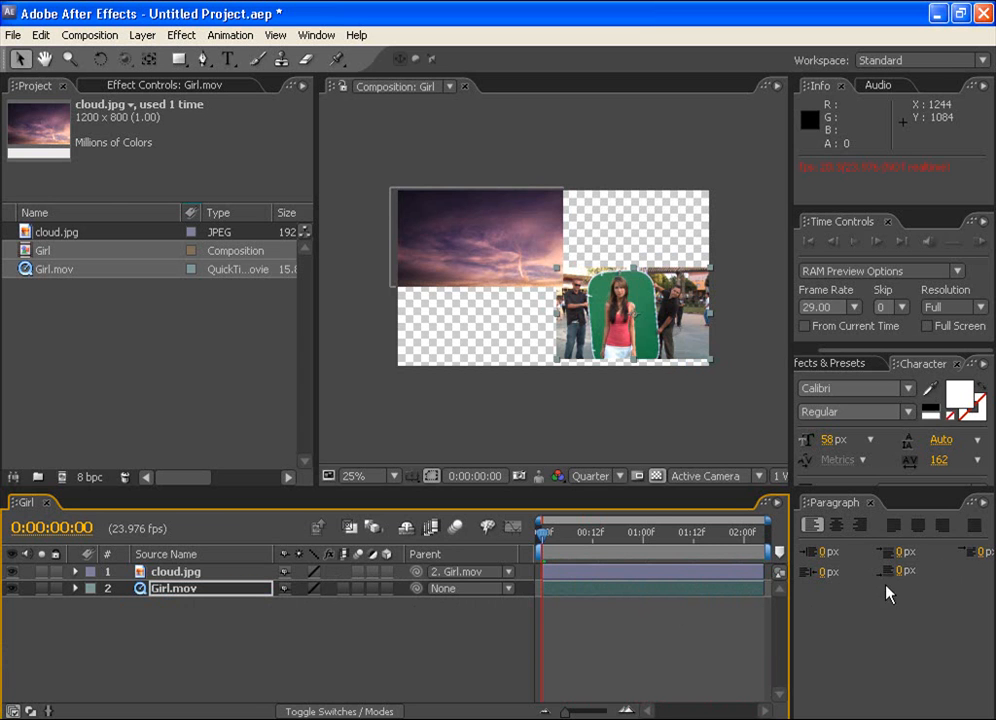
{"action": "key", "text": "space"}
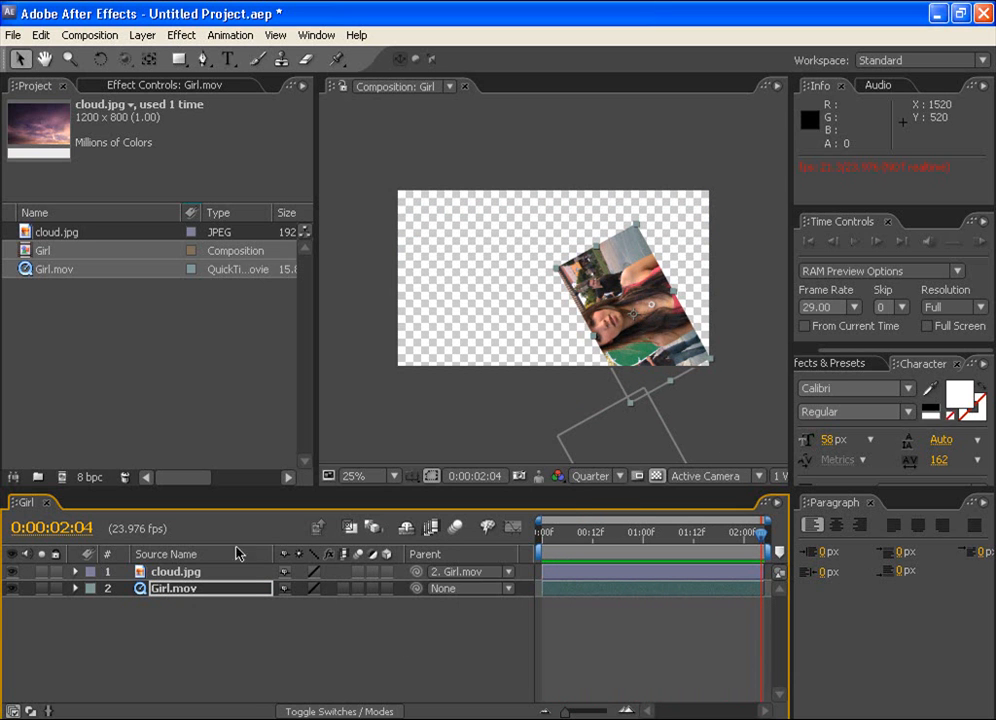
{"action": "left_click", "coordinate": [735, 537]}
{"action": "left_click_drag", "start_coordinate": [733, 536], "coordinate": [291, 513]}
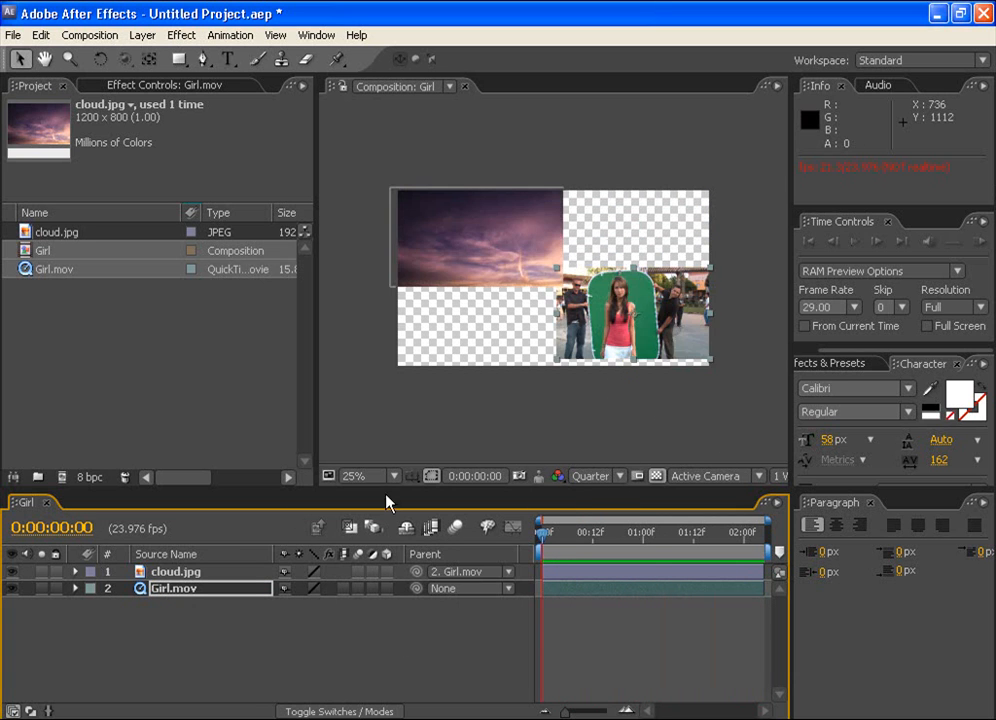
Step: Shift Girl.mov slightly with its child cloud.jpg, and move cloud.jpg on its own to about -608, -268 relative to its parent
{"action": "left_click_drag", "start_coordinate": [667, 349], "coordinate": [629, 316]}
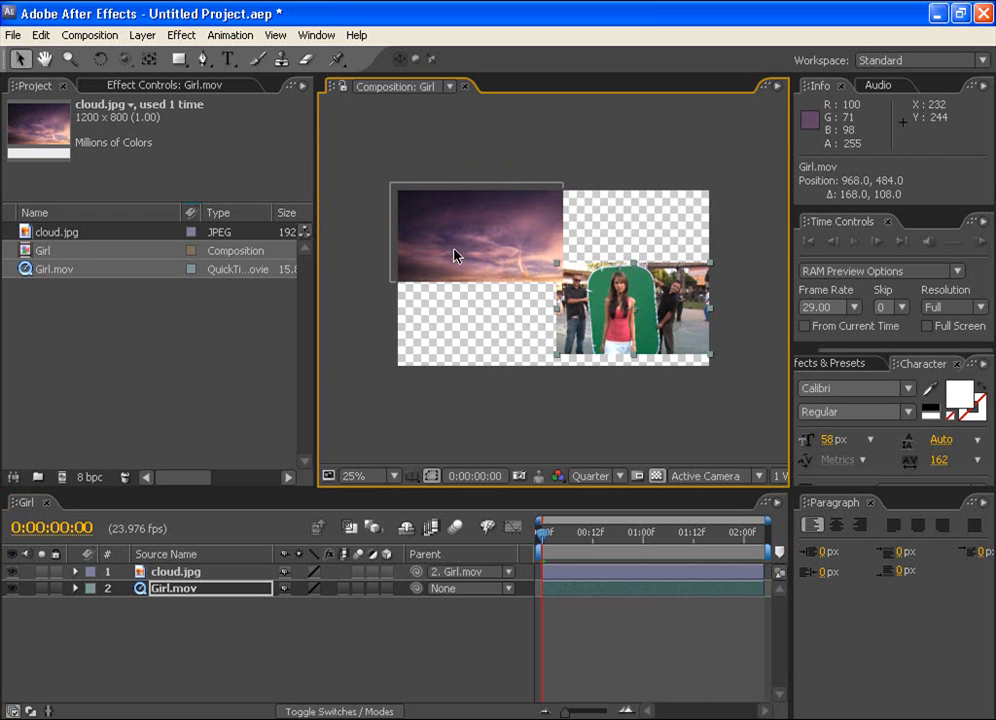
{"action": "mouse_move", "coordinate": [456, 245]}
{"action": "left_mouse_down"}
{"action": "mouse_move", "coordinate": [454, 270]}
{"action": "mouse_move", "coordinate": [545, 278]}
{"action": "mouse_move", "coordinate": [568, 297]}
{"action": "mouse_move", "coordinate": [421, 237]}
{"action": "mouse_move", "coordinate": [449, 258]}
{"action": "left_mouse_up"}
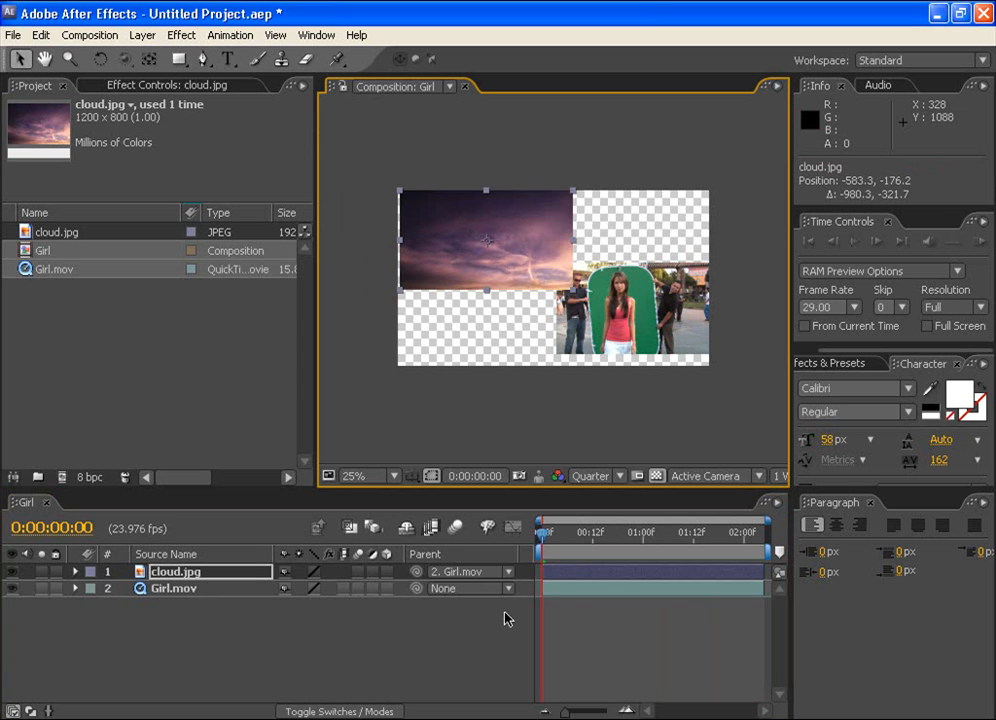
{"action": "mouse_move", "coordinate": [615, 318]}
{"action": "left_mouse_down"}
{"action": "mouse_move", "coordinate": [608, 333]}
{"action": "mouse_move", "coordinate": [615, 327]}
{"action": "left_mouse_up"}
{"action": "left_click_drag", "start_coordinate": [485, 290], "coordinate": [484, 275]}
Step: Add a new adjustment layer above cloud.jpg and Girl.mov and select it
{"action": "left_click", "coordinate": [141, 36]}
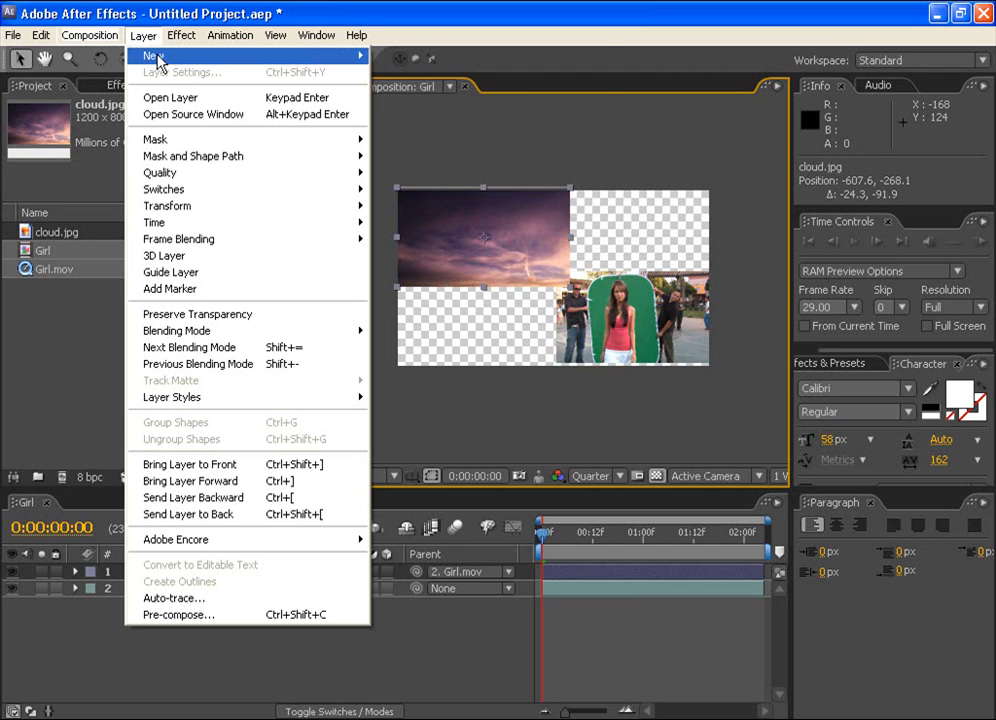
{"action": "mouse_move", "coordinate": [160, 56]}
{"action": "left_click", "coordinate": [438, 155]}
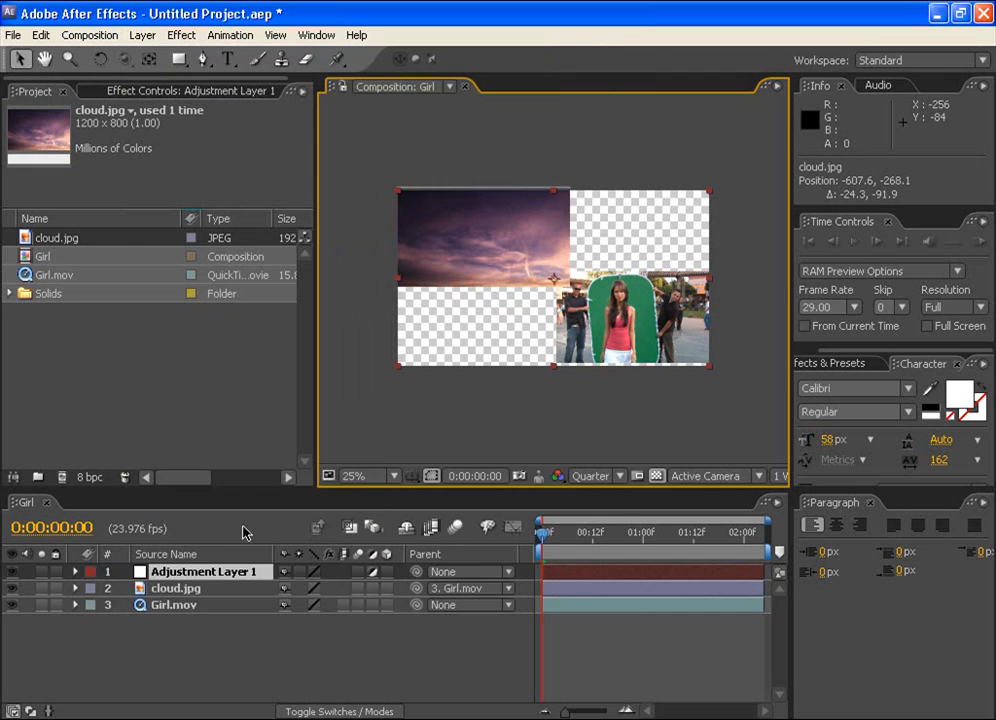
{"action": "left_click", "coordinate": [203, 571]}
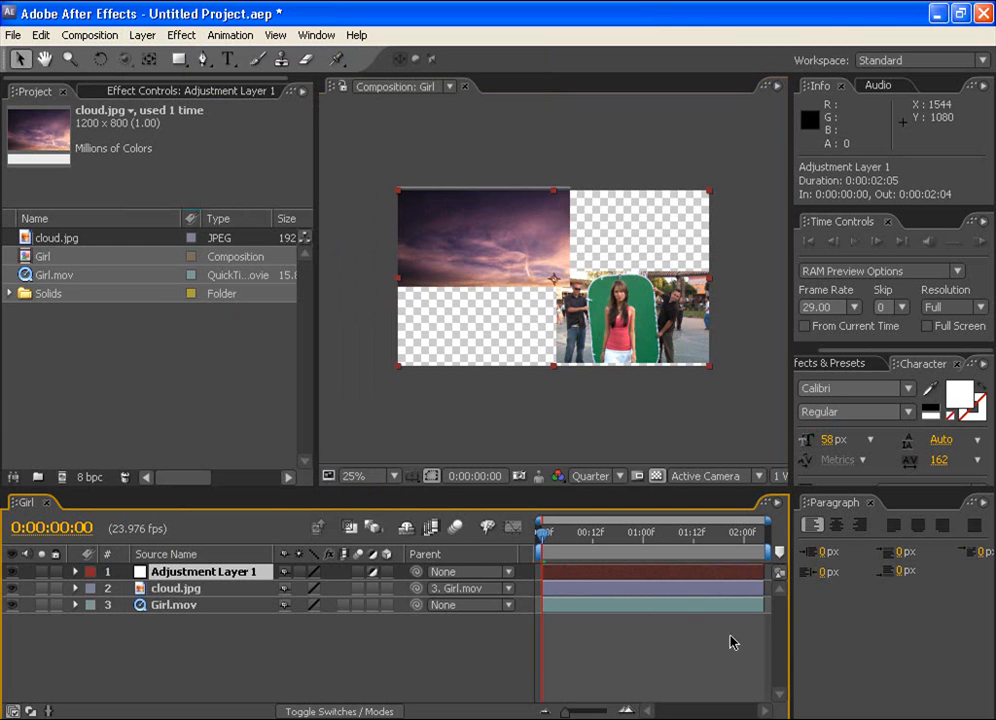
Step: Try a Fast Blur with Blurriness 68 on the adjustment layer, and delete the effect
{"action": "left_click", "coordinate": [186, 36]}
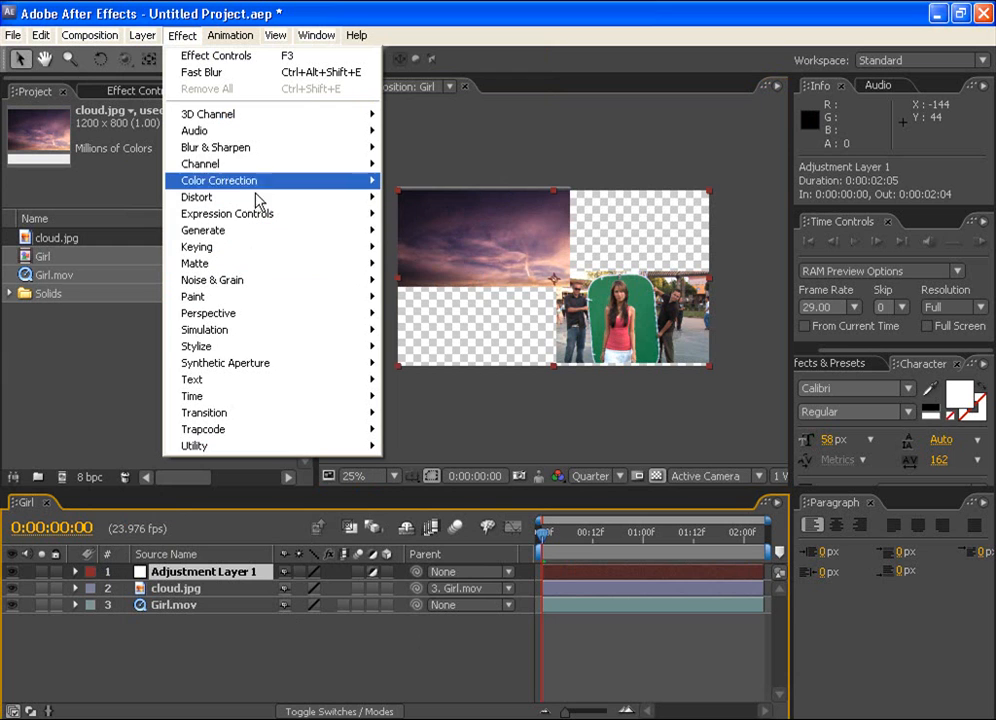
{"action": "mouse_move", "coordinate": [248, 160]}
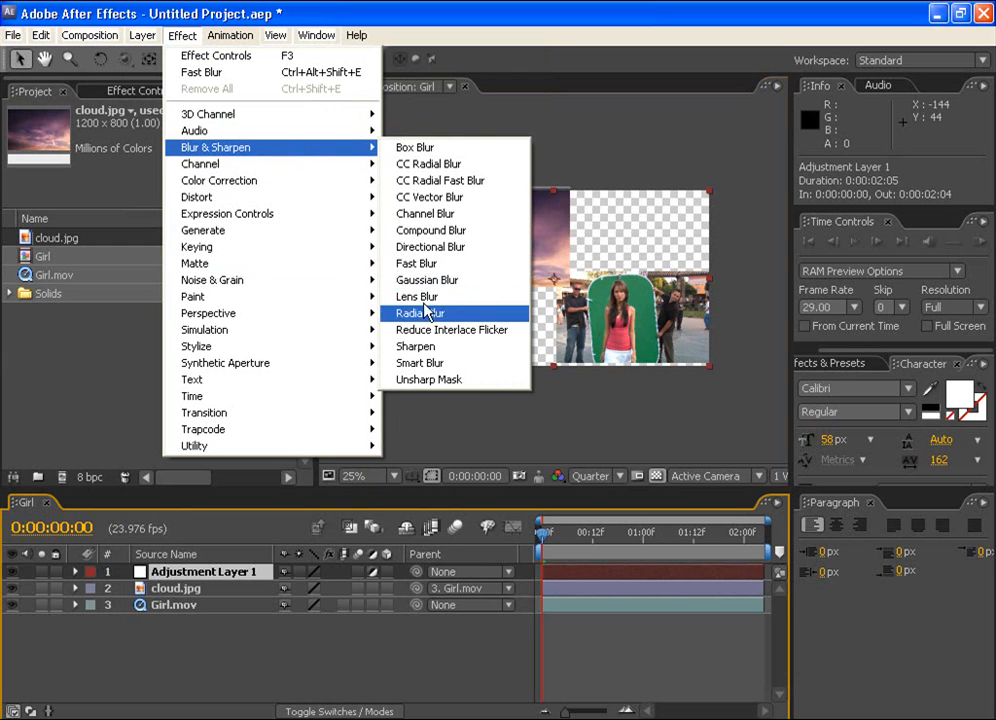
{"action": "left_click", "coordinate": [433, 266]}
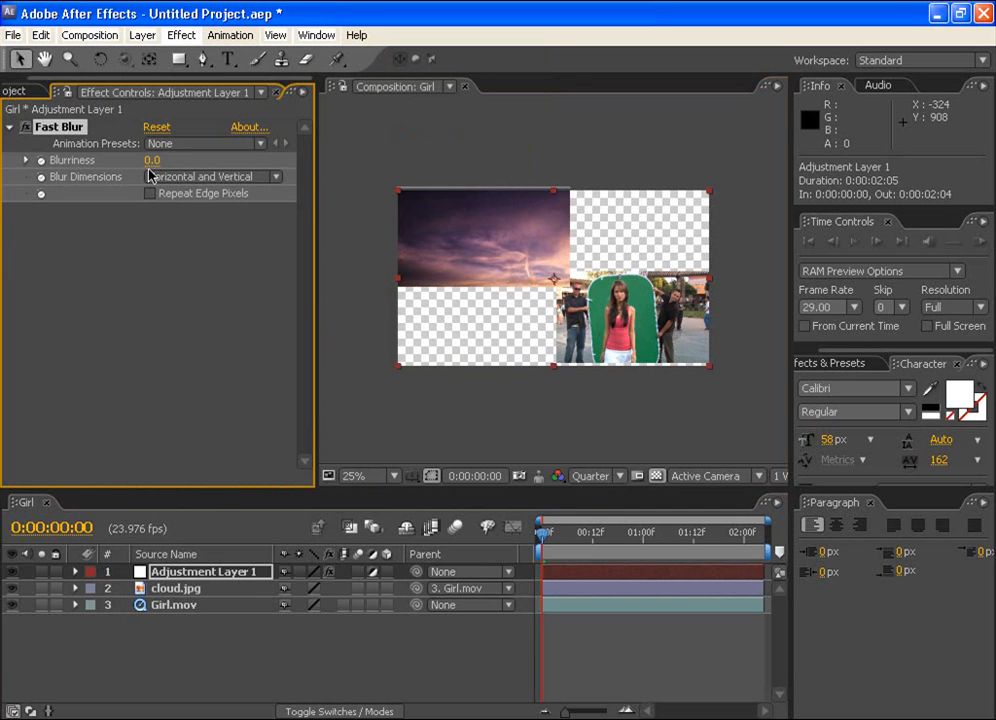
{"action": "left_click_drag", "start_coordinate": [149, 162], "coordinate": [217, 165]}
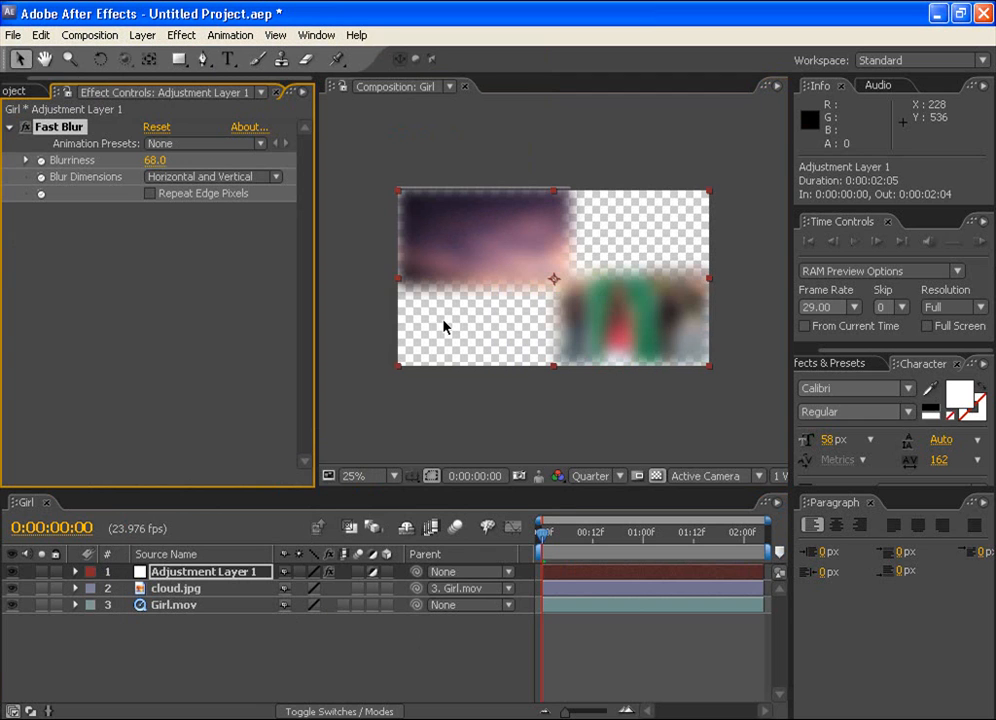
{"action": "key", "text": "Delete"}
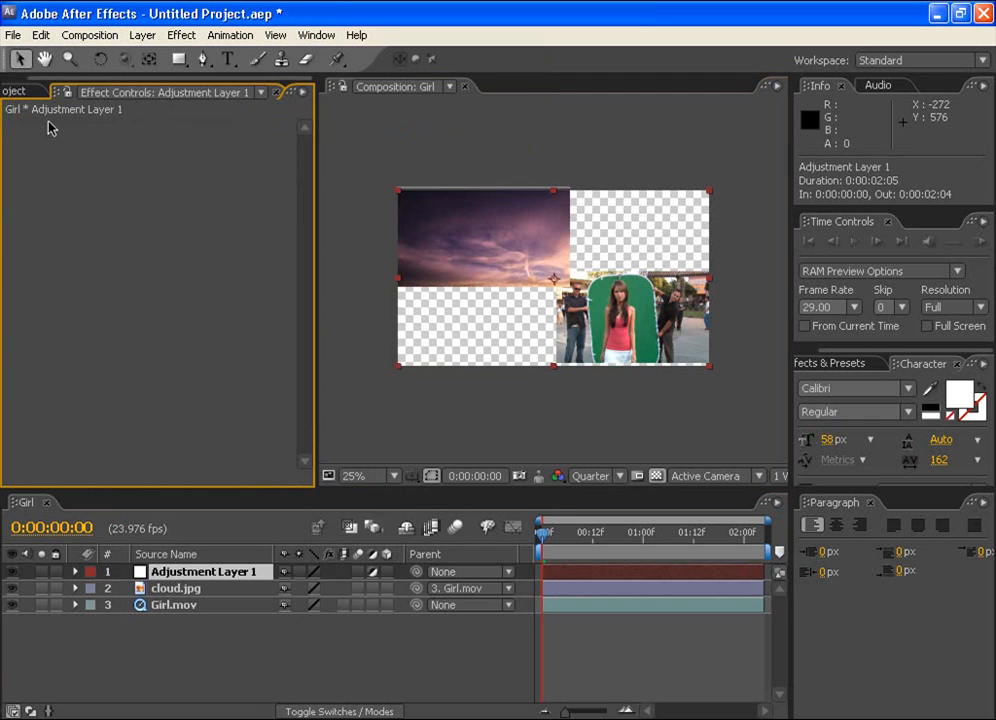
Step: Apply Curves to the adjustment layer and shape the RGB curve into a contrast-boosting S, raising the midtones and lowering the shadows
{"action": "left_click", "coordinate": [143, 36]}
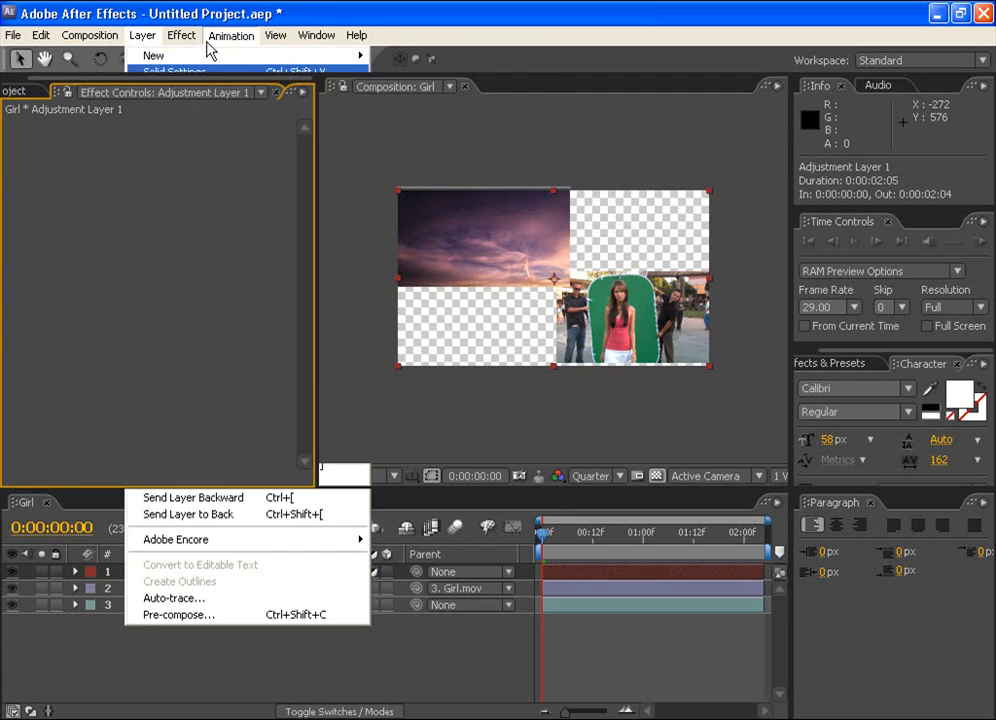
{"action": "mouse_move", "coordinate": [182, 36]}
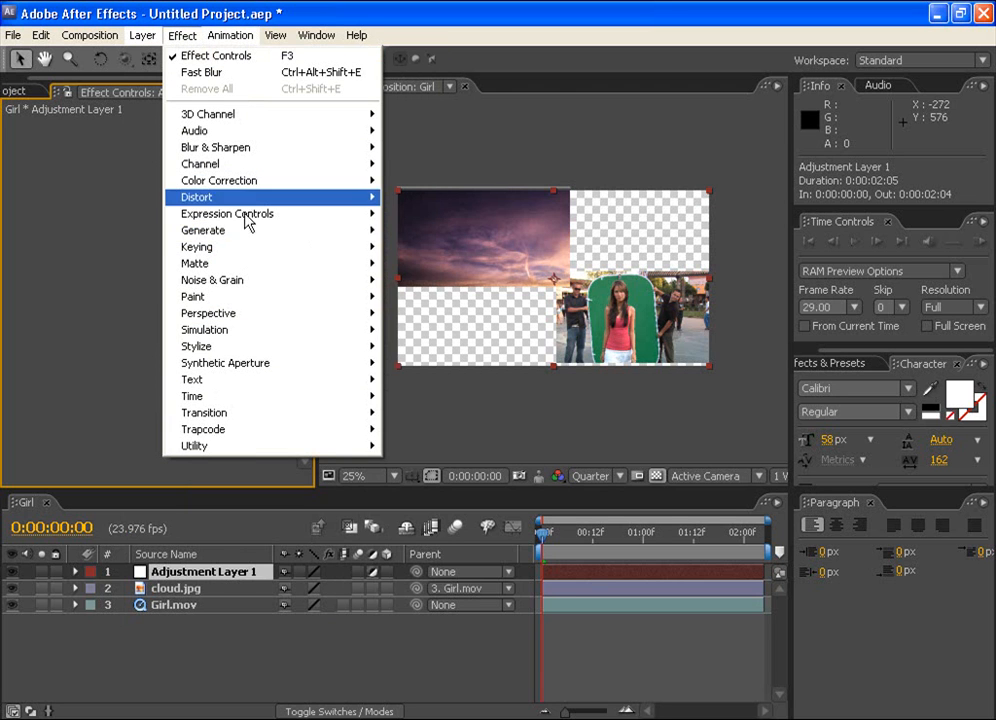
{"action": "mouse_move", "coordinate": [255, 181]}
{"action": "left_click", "coordinate": [444, 430]}
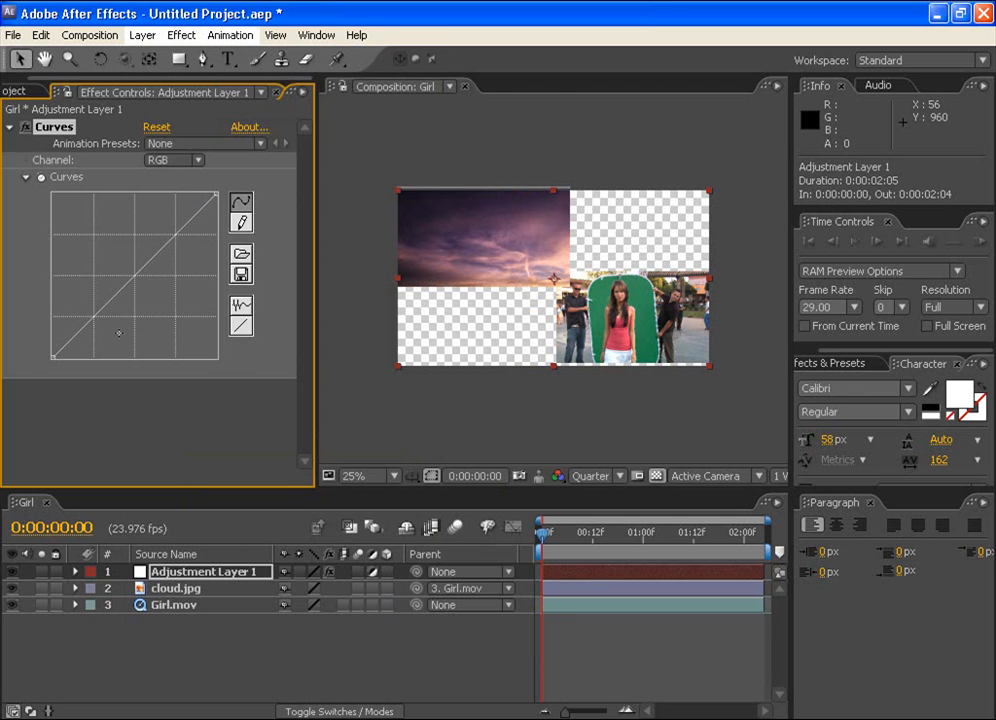
{"action": "left_click_drag", "start_coordinate": [151, 251], "coordinate": [134, 231]}
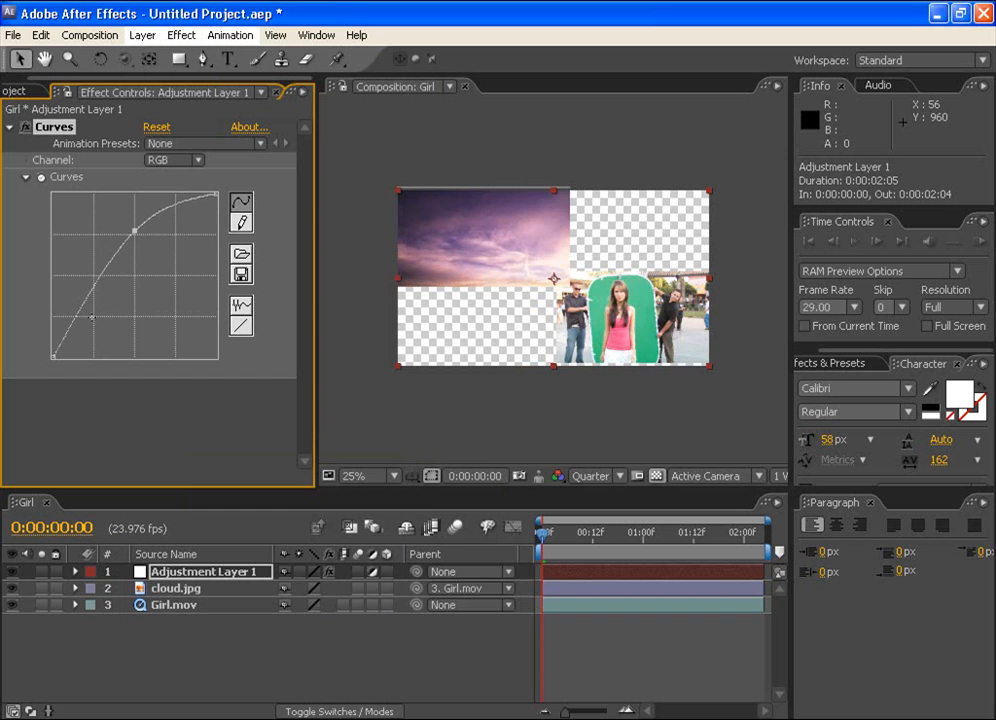
{"action": "left_click_drag", "start_coordinate": [72, 325], "coordinate": [86, 327]}
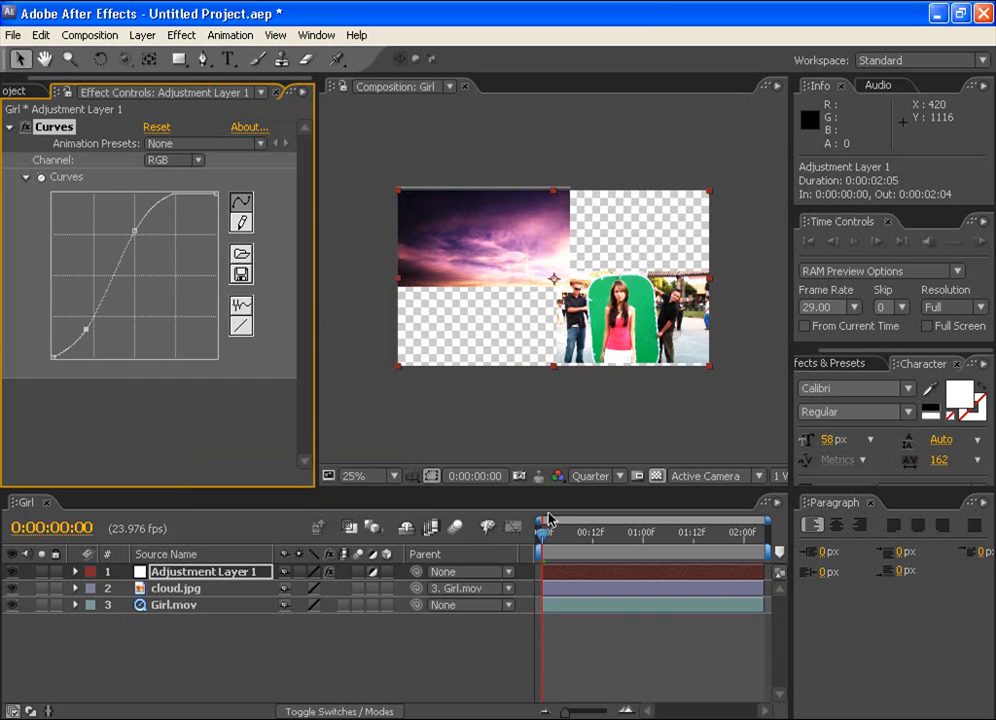
Step: Move the adjustment layer between cloud.jpg and Girl.mov so that its Curves effect applies only to Girl.mov
{"action": "left_click", "coordinate": [172, 590]}
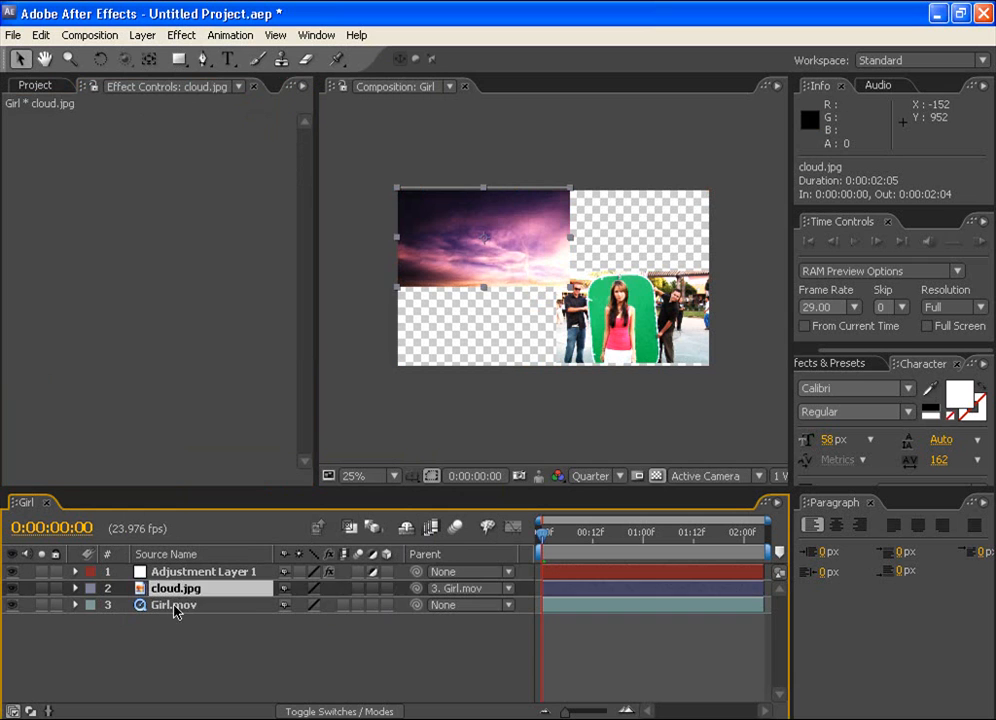
{"action": "left_click", "coordinate": [185, 604]}
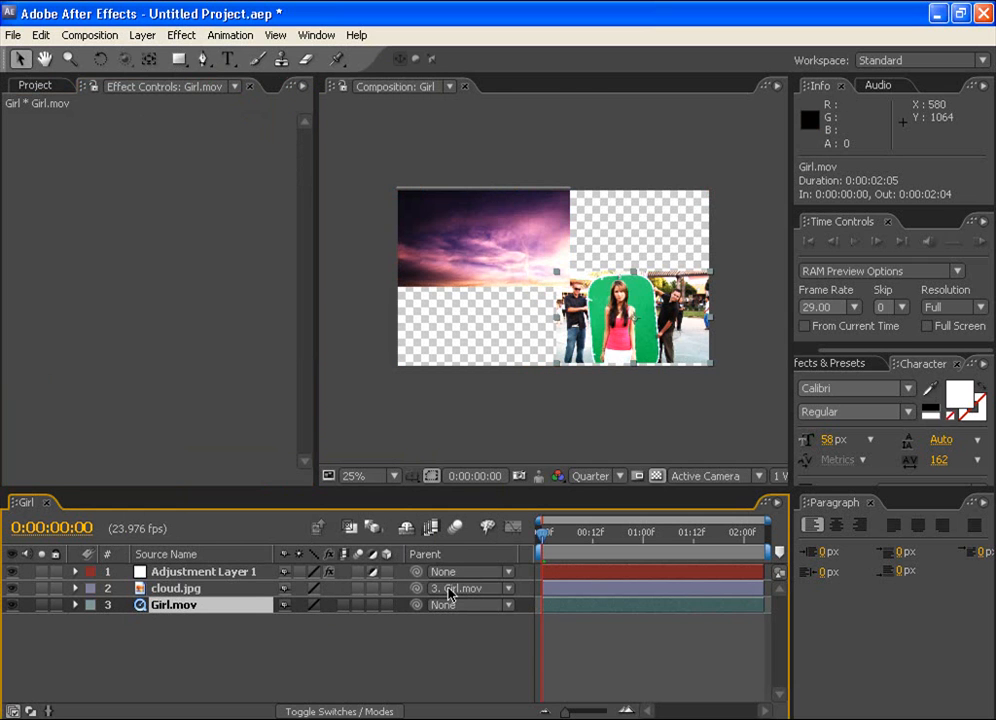
{"action": "left_click_drag", "start_coordinate": [227, 580], "coordinate": [222, 606]}
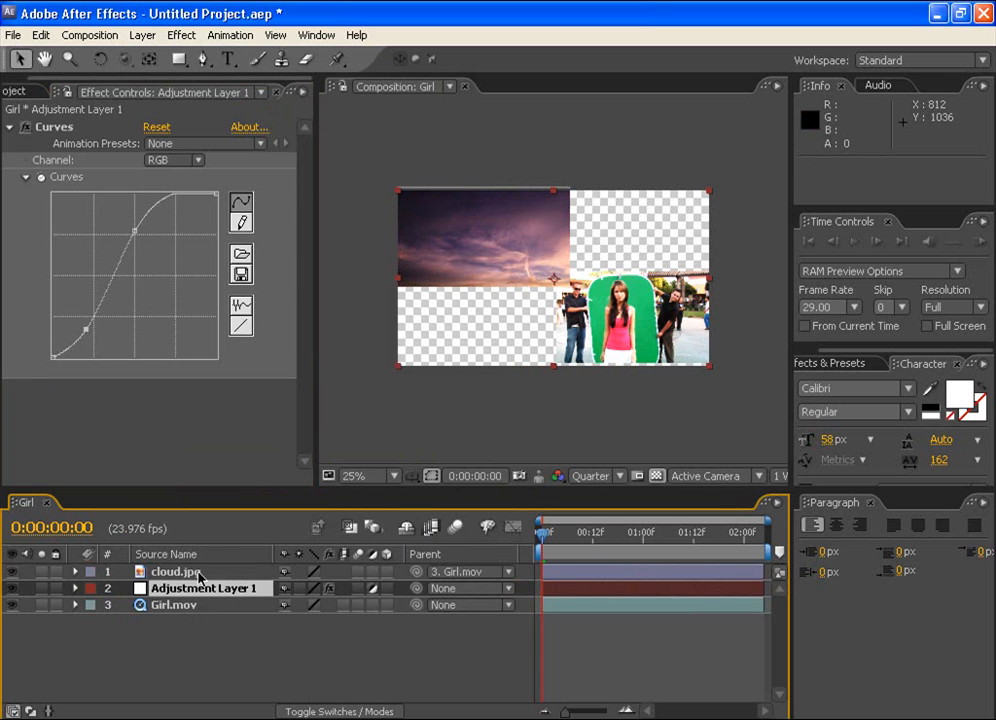
{"action": "left_click", "coordinate": [545, 417]}
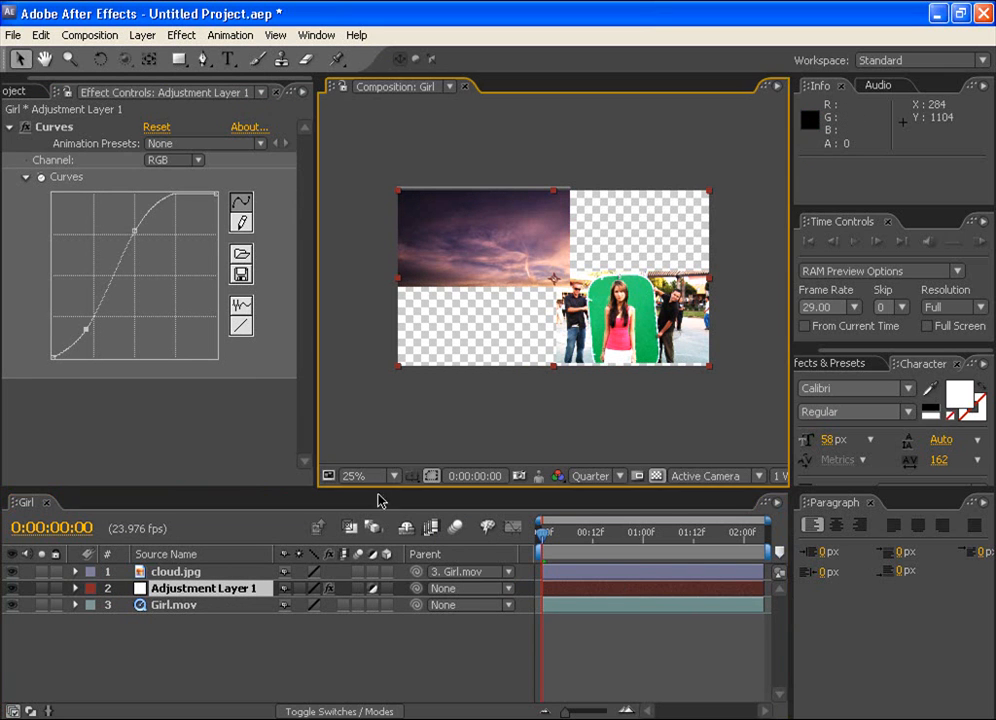
{"action": "left_click", "coordinate": [190, 640]}
{"action": "left_click", "coordinate": [625, 358]}
Step: Reorder the layers with Girl.mov above the adjustment layer and cloud.jpg below it
{"action": "left_click_drag", "start_coordinate": [180, 569], "coordinate": [160, 638]}
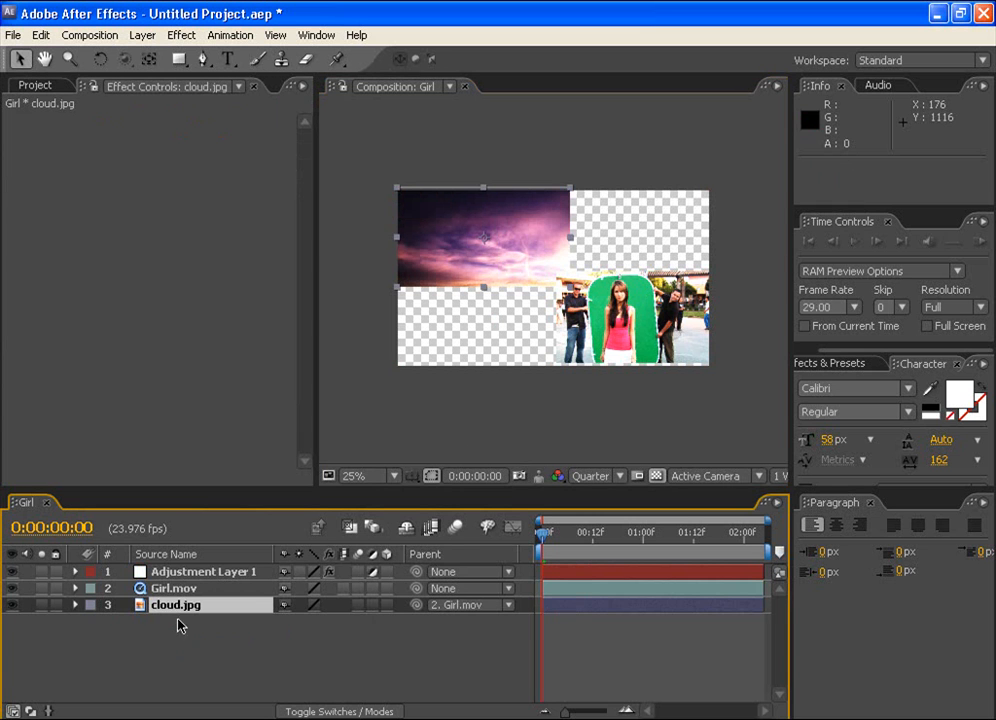
{"action": "left_click_drag", "start_coordinate": [174, 590], "coordinate": [182, 566]}
{"action": "left_click", "coordinate": [484, 281]}
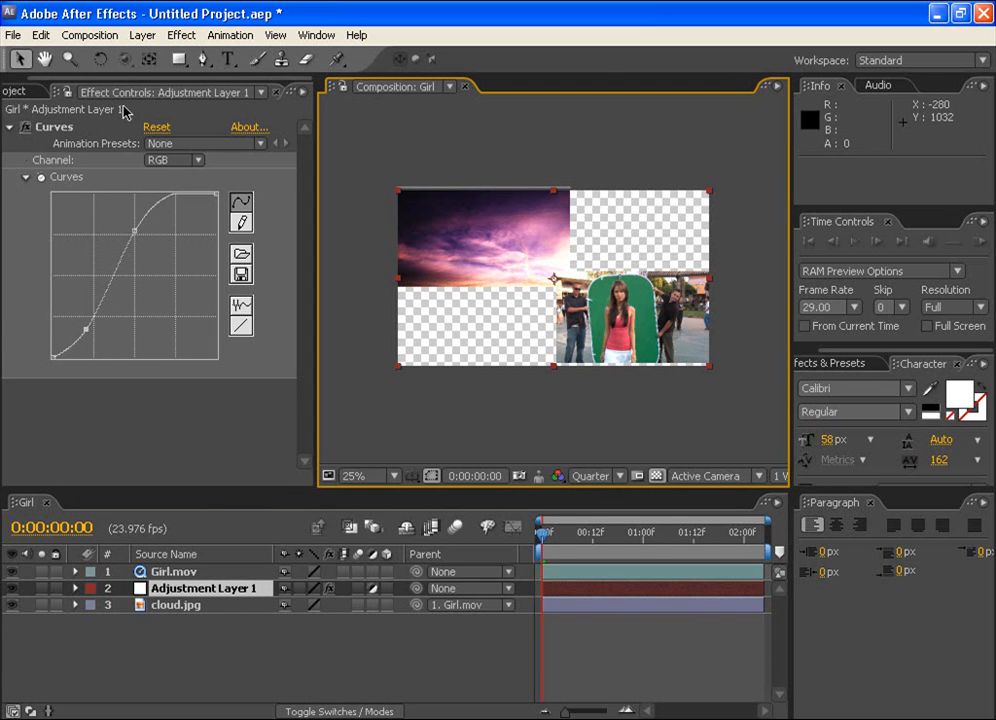
Step: Create a dark green 1280 × 720 solid layer named Deep Lime Green Solid 1
{"action": "left_click", "coordinate": [143, 36]}
{"action": "mouse_move", "coordinate": [160, 56]}
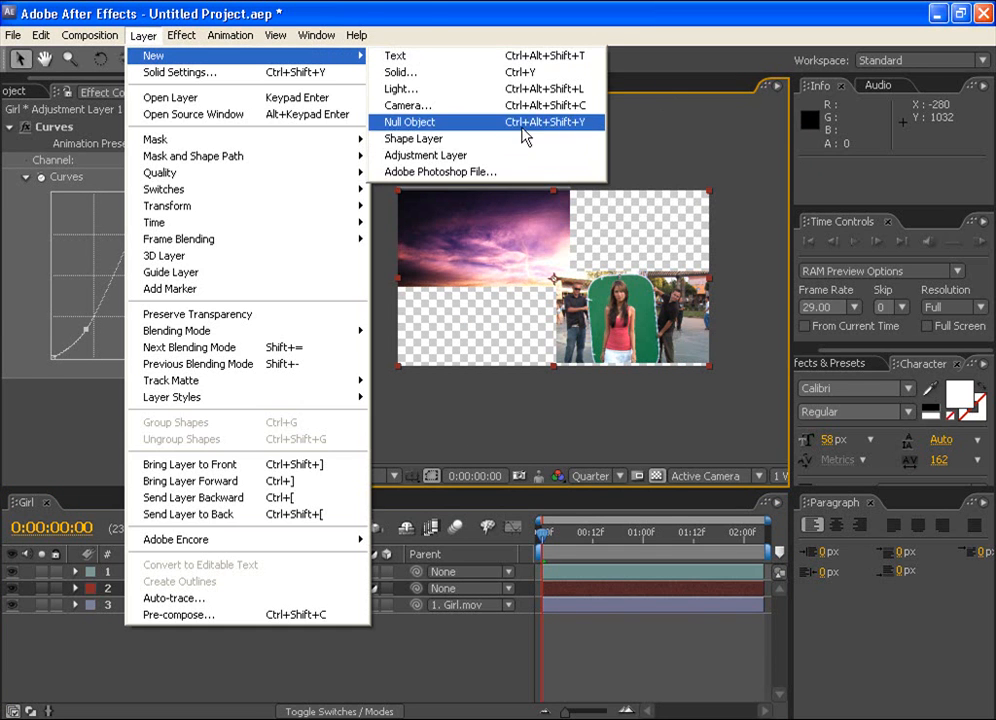
{"action": "left_click", "coordinate": [400, 72]}
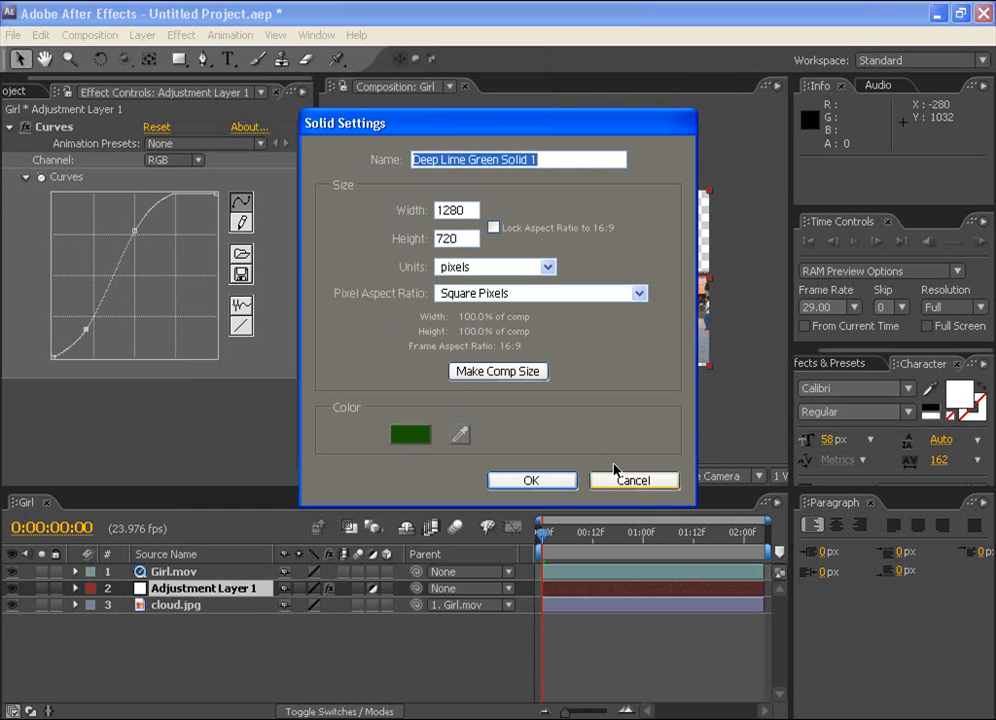
{"action": "left_click", "coordinate": [531, 480]}
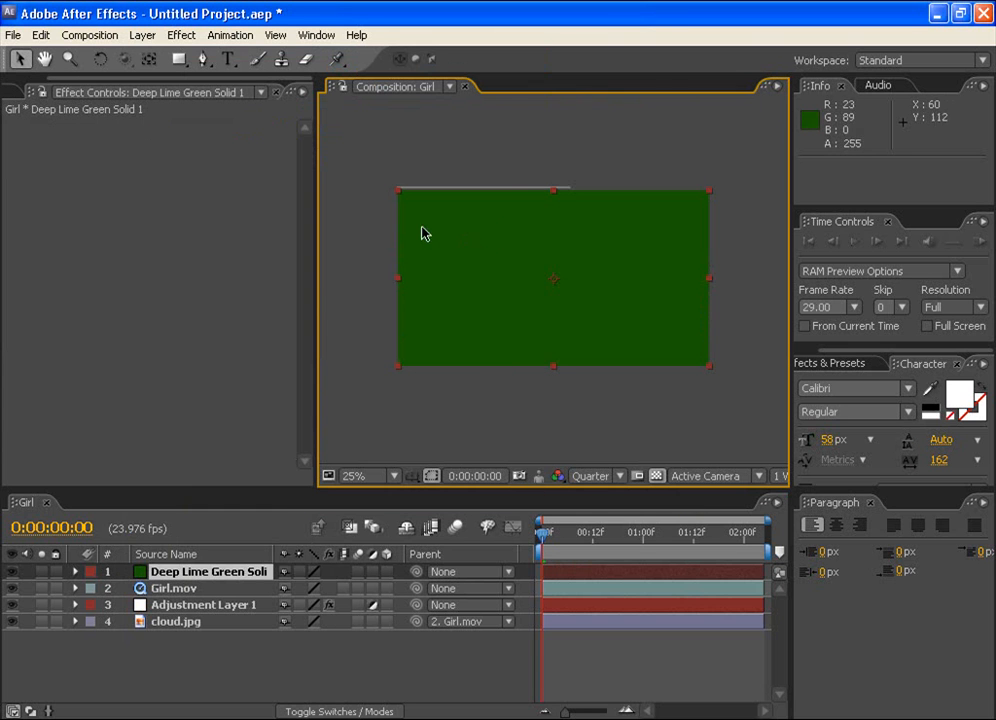
Step: Move the green solid beneath all other layers to serve as the background
{"action": "left_click", "coordinate": [382, 338]}
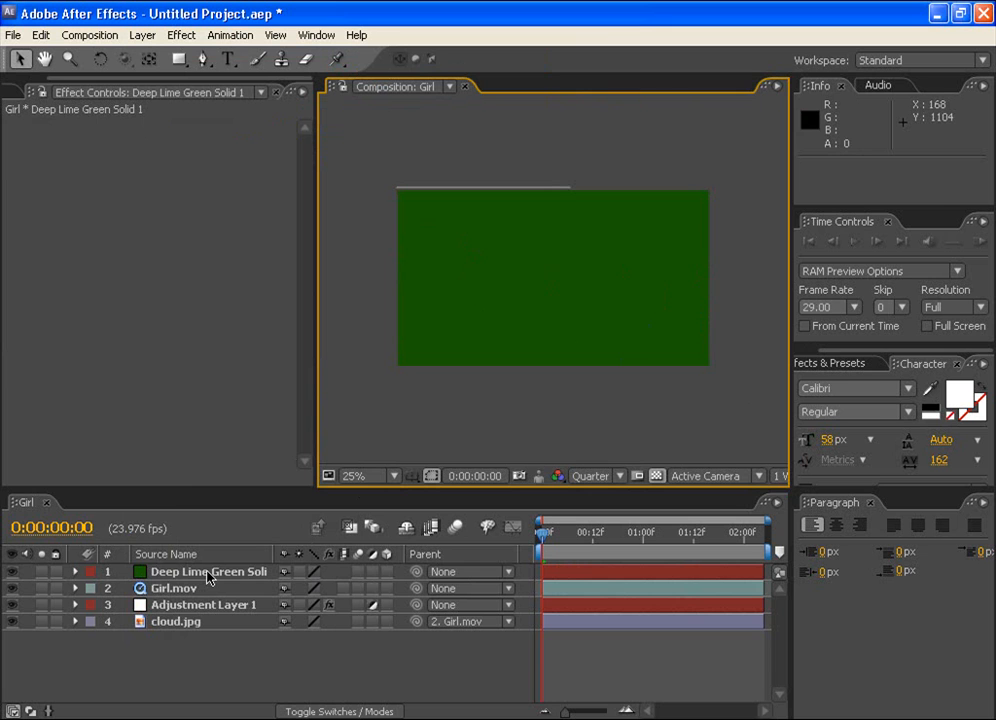
{"action": "left_click_drag", "start_coordinate": [208, 575], "coordinate": [231, 673]}
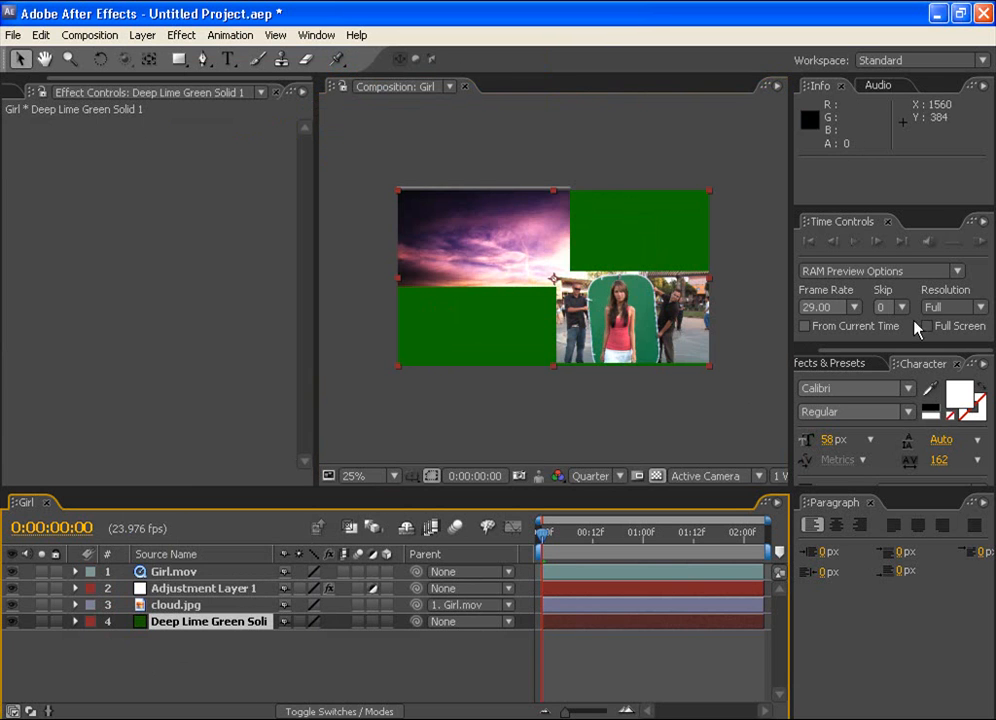
{"action": "left_click", "coordinate": [203, 624]}
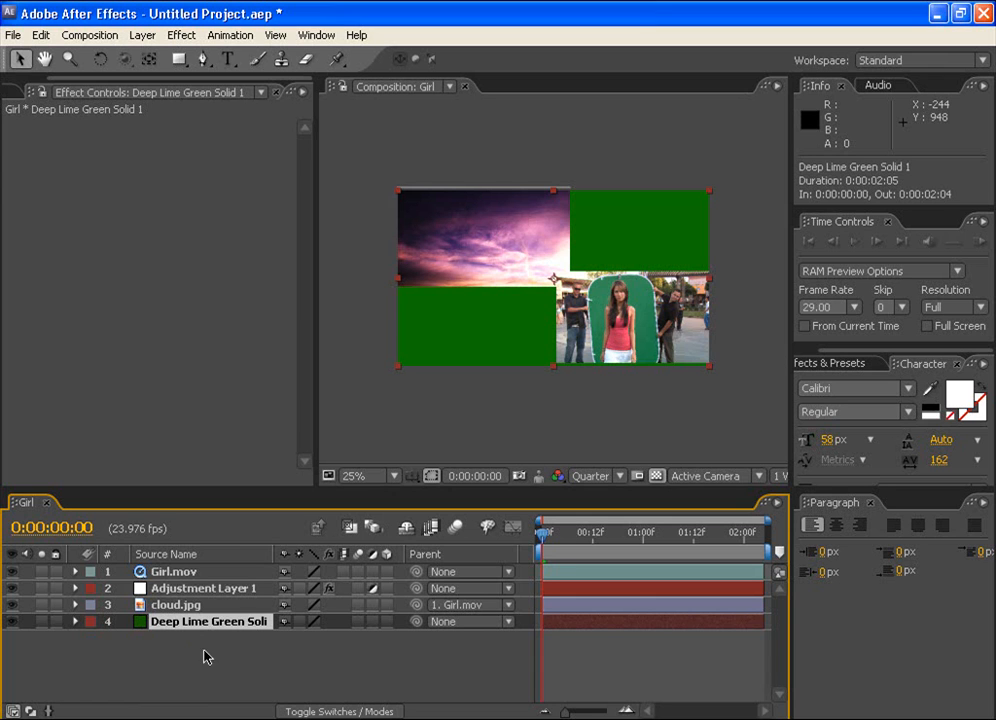